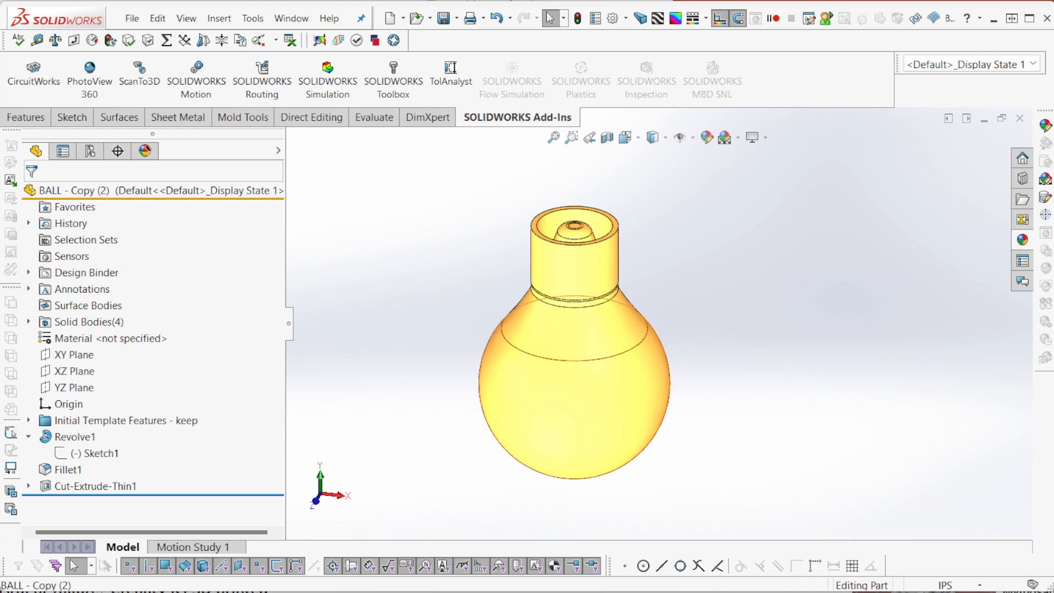
Sketch a corner rectangle on the XY Plane, from about 0.135 in below the origin on the vertical axis to beyond the neck's upper right.
{"action": "middle_click_drag", "start_coordinate": [698, 403], "coordinate": [706, 393]}
{"action": "middle_click_drag", "start_coordinate": [548, 366], "coordinate": [541, 365]}
{"action": "scroll", "coordinate": [541, 366], "scroll_direction": "down", "scroll_amount": 1}
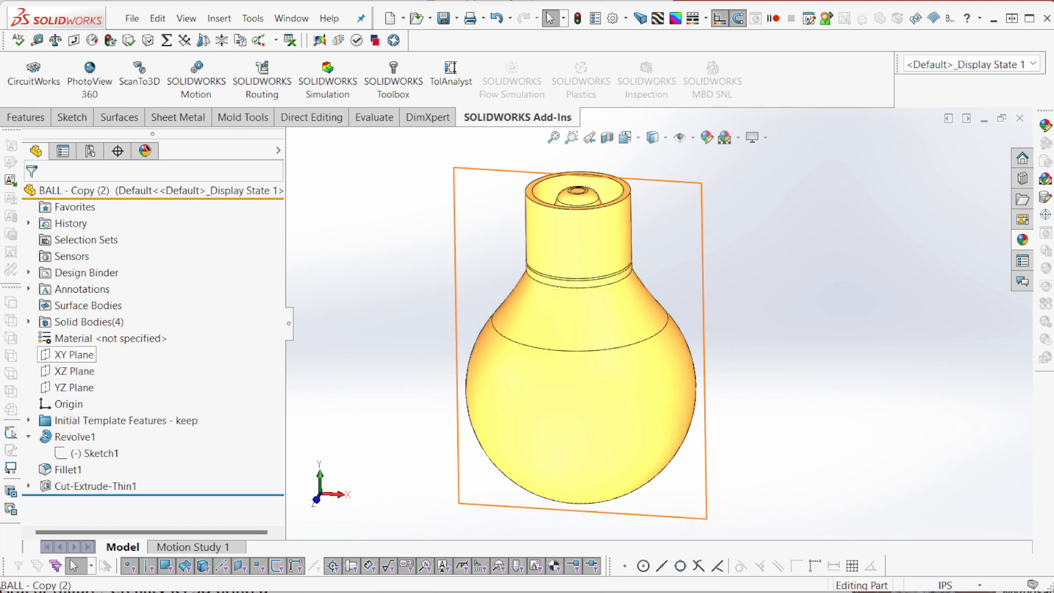
{"action": "mouse_move", "coordinate": [67, 354]}
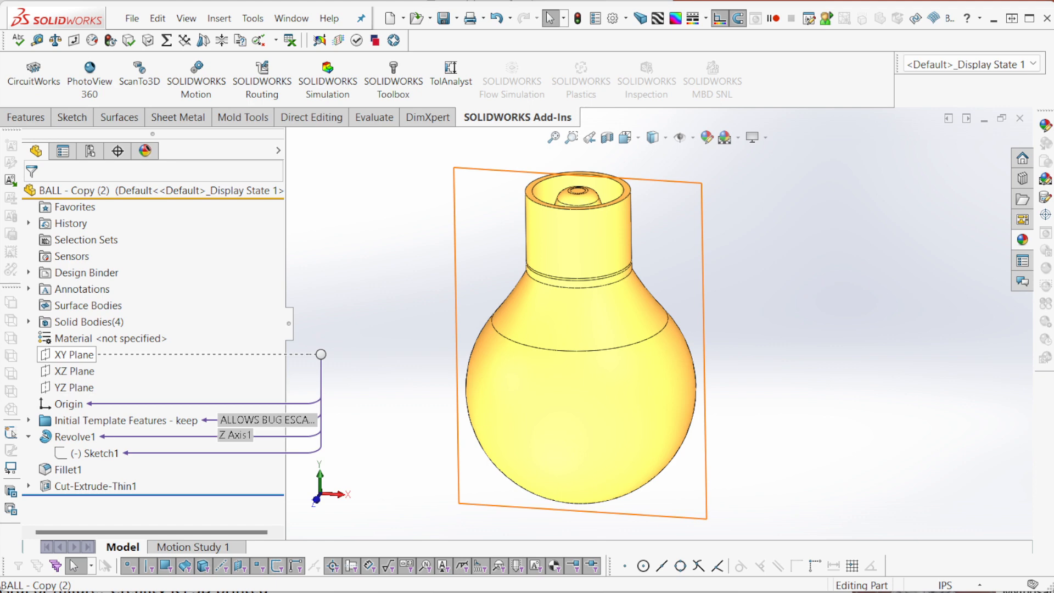
{"action": "left_click", "coordinate": [73, 355]}
{"action": "key", "text": "c"}
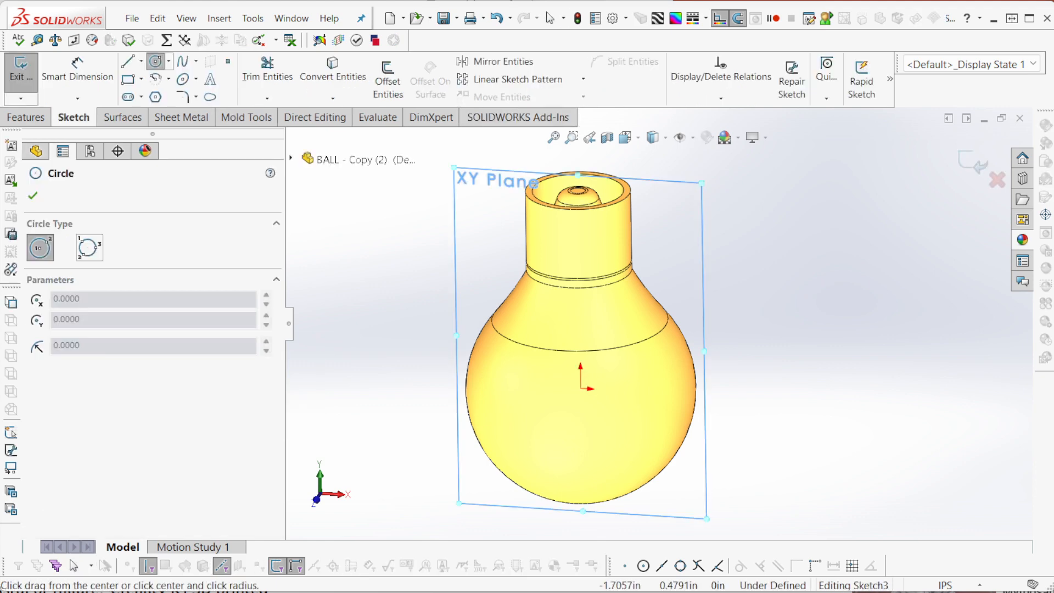
{"action": "key", "text": "r"}
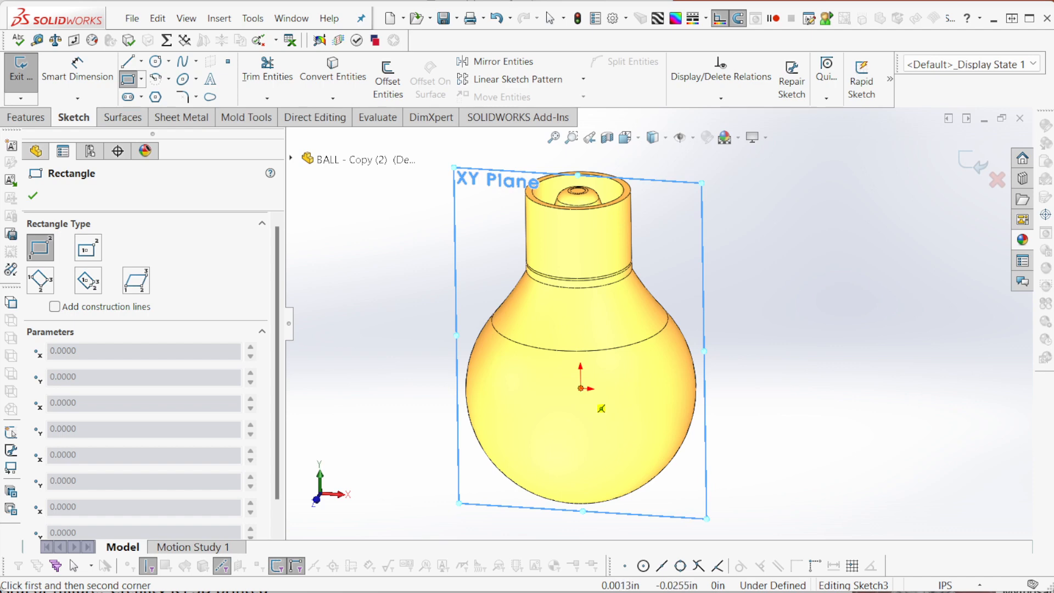
{"action": "left_click", "coordinate": [581, 403]}
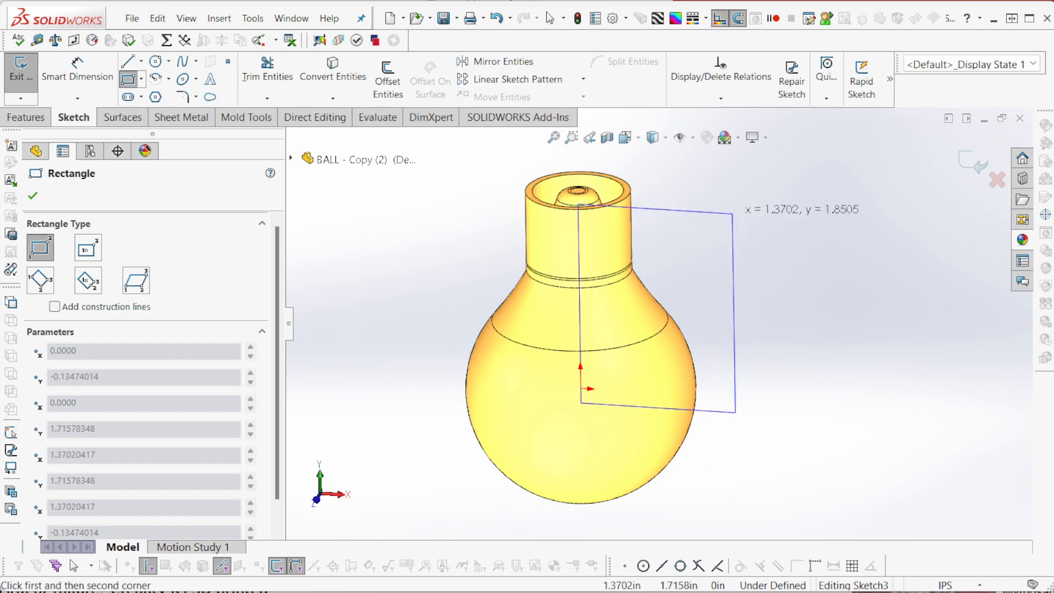
{"action": "left_click", "coordinate": [769, 157]}
{"action": "key", "text": "Escape"}
{"action": "scroll", "coordinate": [615, 423], "scroll_direction": "down", "scroll_amount": 3}
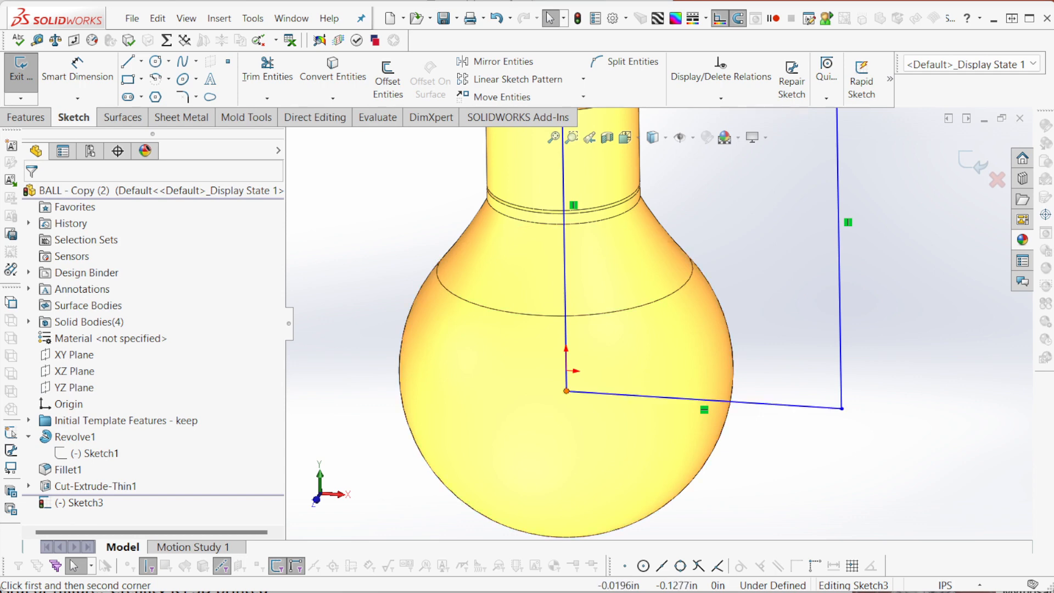
Round the rectangle's corner just below the origin with a 0.5 in sketch fillet.
{"action": "left_click", "coordinate": [566, 391]}
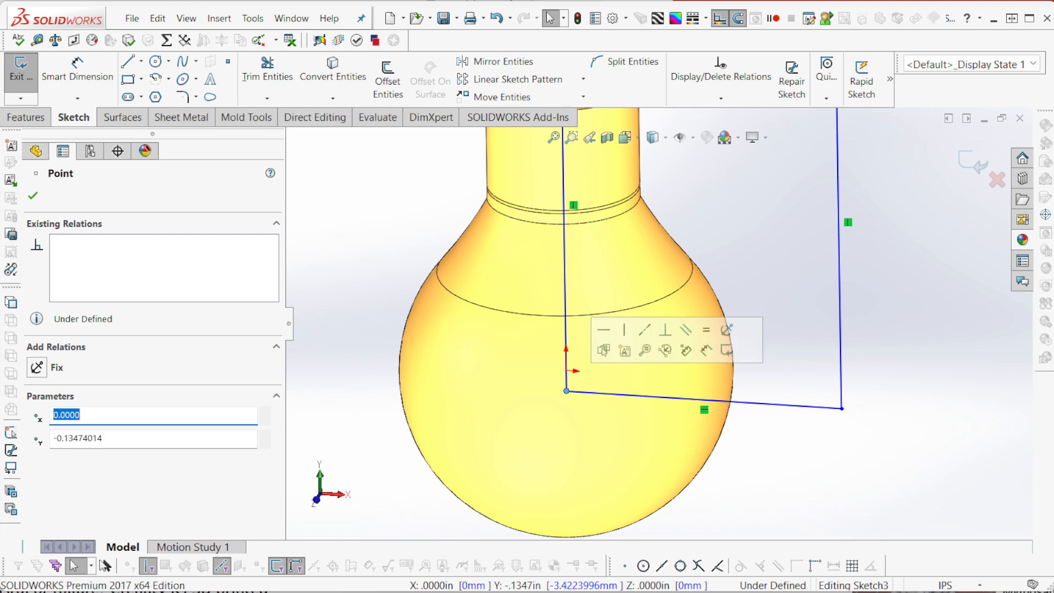
{"action": "left_click", "coordinate": [184, 97]}
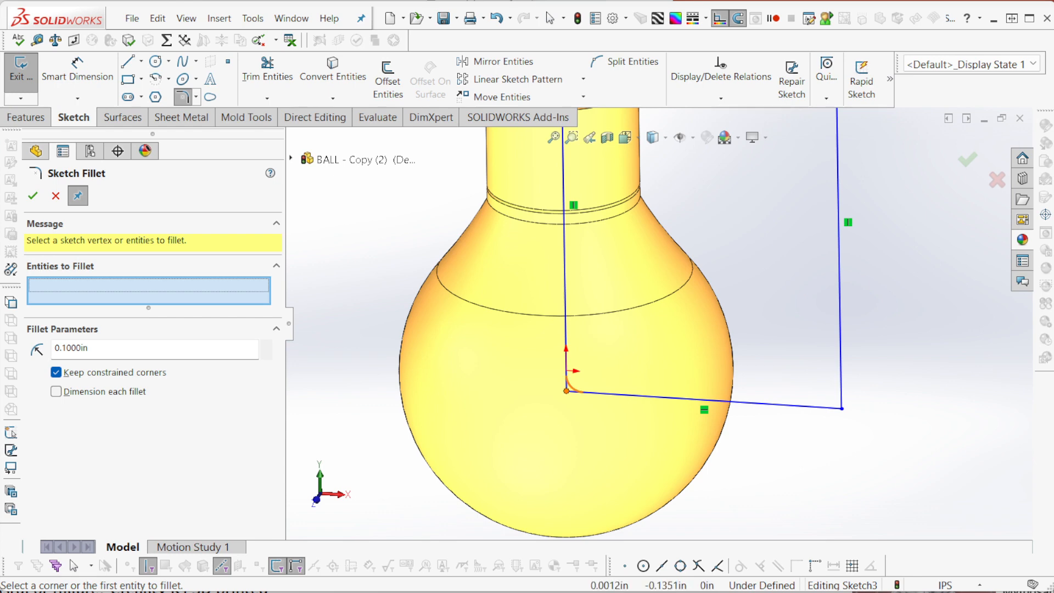
{"action": "left_click", "coordinate": [567, 391]}
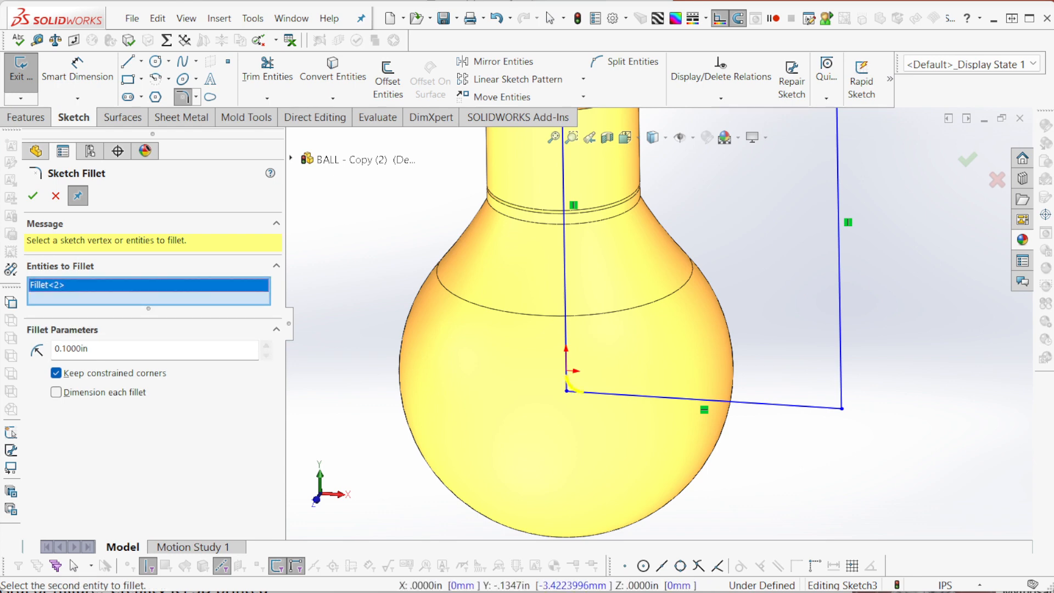
{"action": "left_click", "coordinate": [266, 346]}
{"action": "left_click", "coordinate": [267, 346]}
{"action": "left_click", "coordinate": [266, 346]}
{"action": "left_click", "coordinate": [267, 346]}
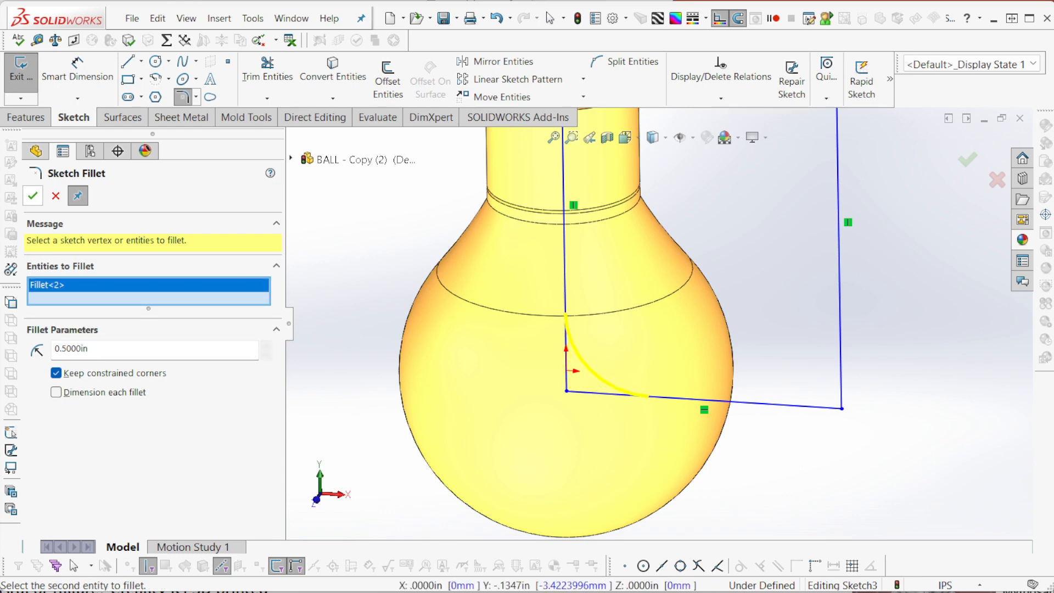
{"action": "left_click", "coordinate": [32, 195]}
{"action": "key", "text": "f"}
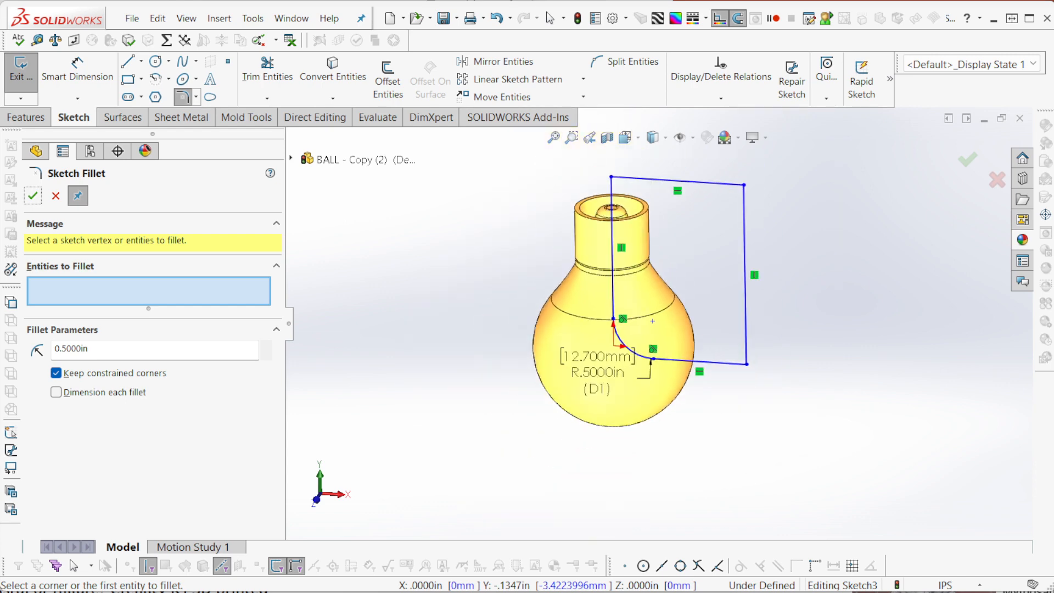
{"action": "key", "text": "Escape"}
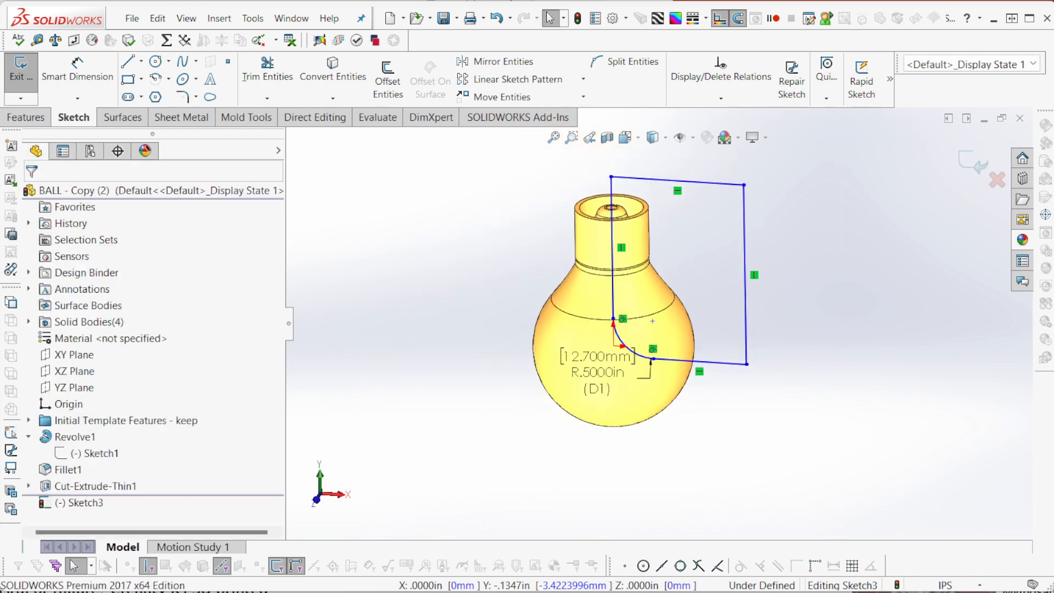
Cut-extrude the rounded rectangle toward the front of the ball, blind to a depth of 3.05 in.
{"action": "key", "text": "x"}
{"action": "scroll", "coordinate": [681, 302], "scroll_direction": "up", "scroll_amount": 2}
{"action": "middle_click_drag", "start_coordinate": [681, 302], "coordinate": [666, 305]}
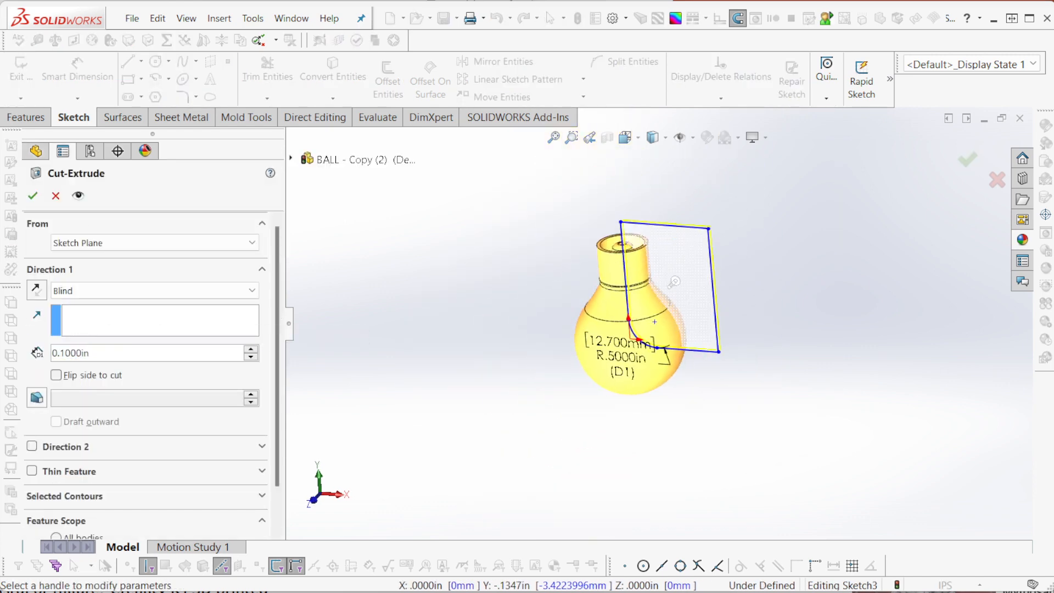
{"action": "scroll", "coordinate": [681, 302], "scroll_direction": "down", "scroll_amount": 3}
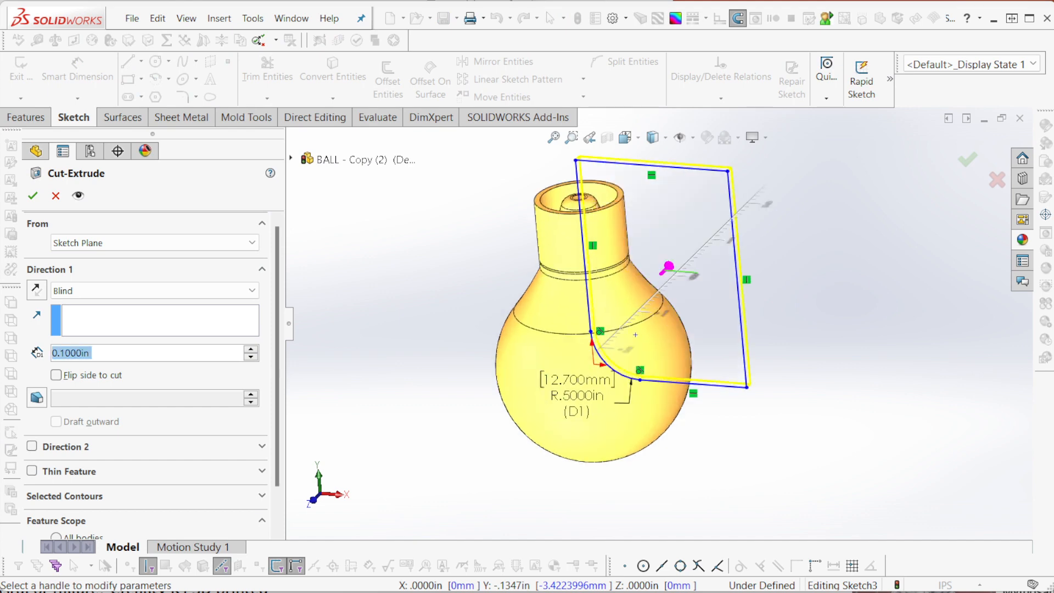
{"action": "left_click_drag", "start_coordinate": [667, 268], "coordinate": [543, 388]}
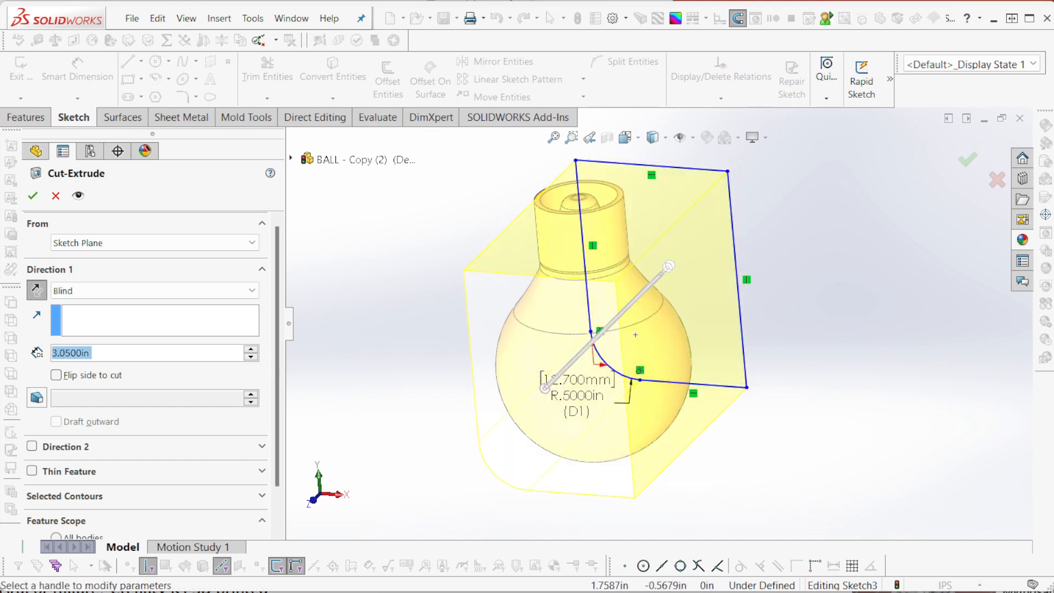
{"action": "middle_click_drag", "start_coordinate": [413, 377], "coordinate": [440, 352]}
{"action": "middle_click_drag", "start_coordinate": [406, 311], "coordinate": [364, 307]}
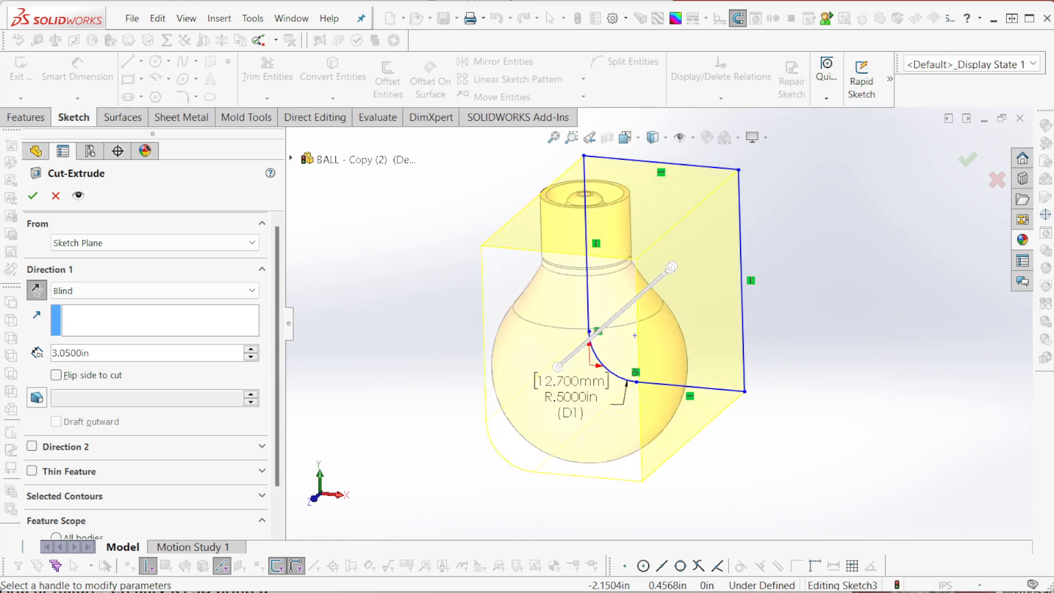
{"action": "left_click", "coordinate": [32, 195]}
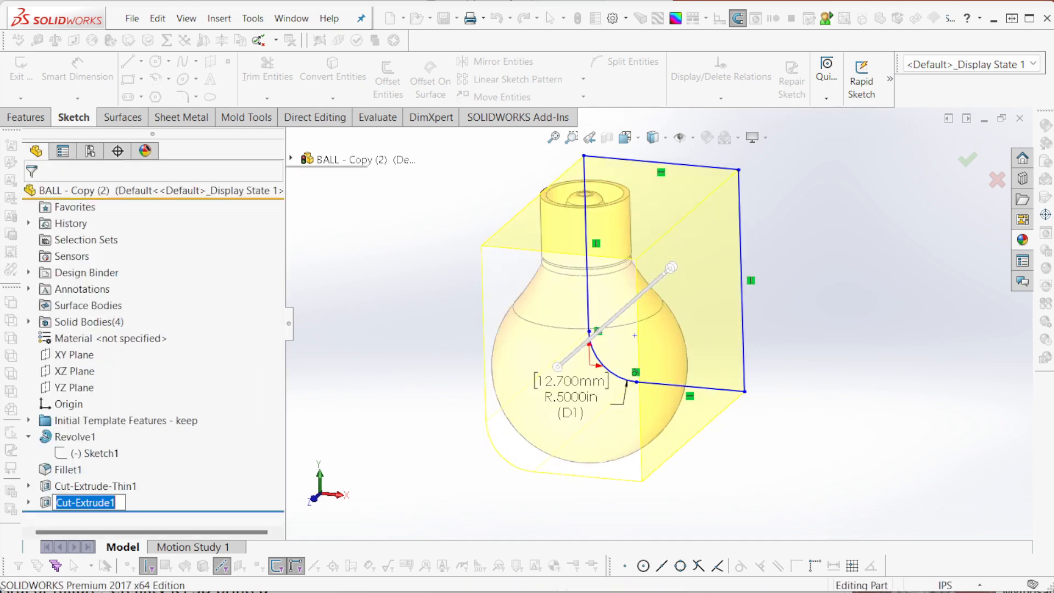
{"action": "left_click", "coordinate": [440, 351]}
Fillet the sharp corner edge of the cutaway opening in the ball's wall with a 0.5 in radius.
{"action": "middle_click_drag", "start_coordinate": [654, 340], "coordinate": [609, 319]}
{"action": "scroll", "coordinate": [618, 247], "scroll_direction": "down", "scroll_amount": 1}
{"action": "scroll", "coordinate": [596, 284], "scroll_direction": "down", "scroll_amount": 1}
{"action": "middle_click_drag", "start_coordinate": [608, 282], "coordinate": [654, 283]}
{"action": "scroll", "coordinate": [670, 472], "scroll_direction": "down", "scroll_amount": 5}
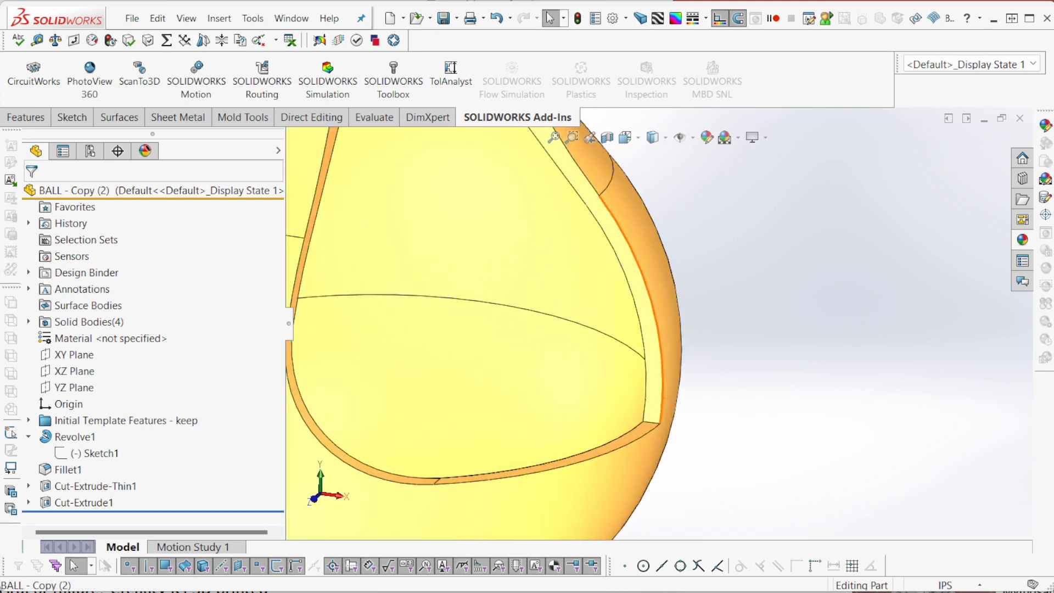
{"action": "key", "text": "f"}
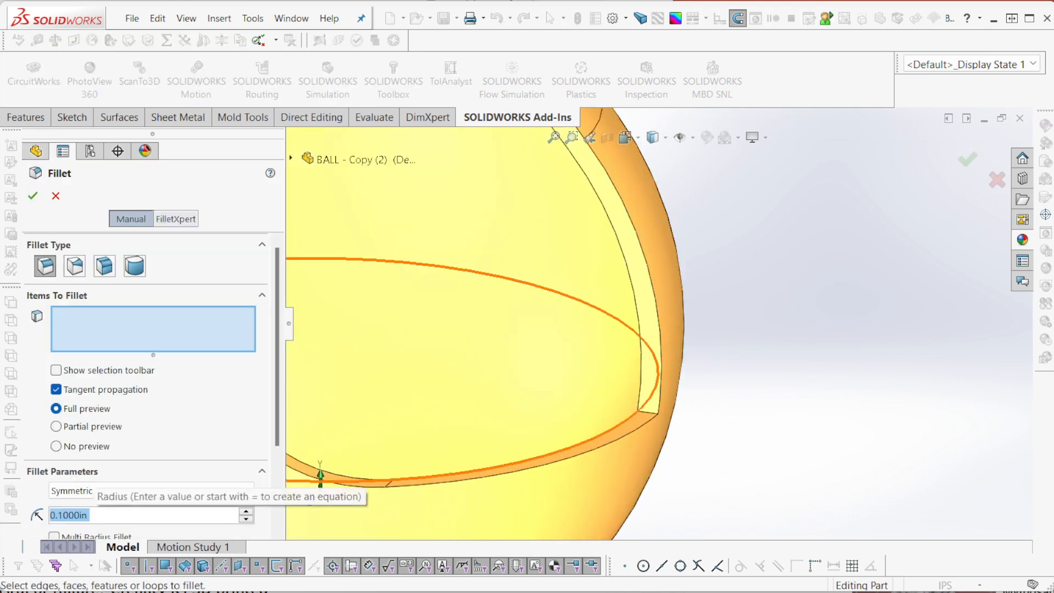
{"action": "left_click", "coordinate": [654, 412]}
{"action": "scroll", "coordinate": [657, 324], "scroll_direction": "up", "scroll_amount": 3}
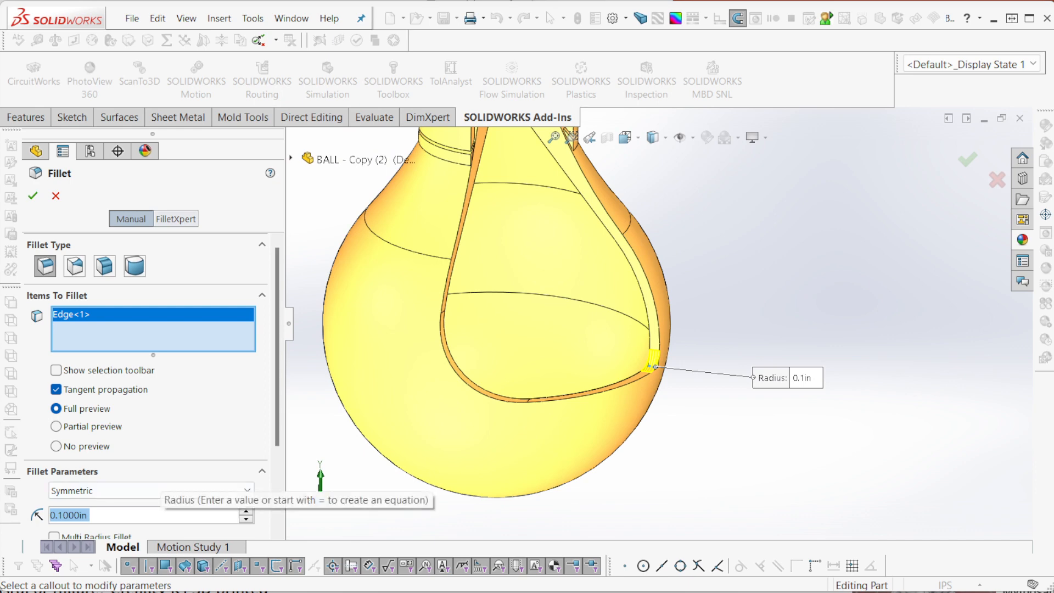
{"action": "type", "text": ".5"}
{"action": "key", "text": "Return"}
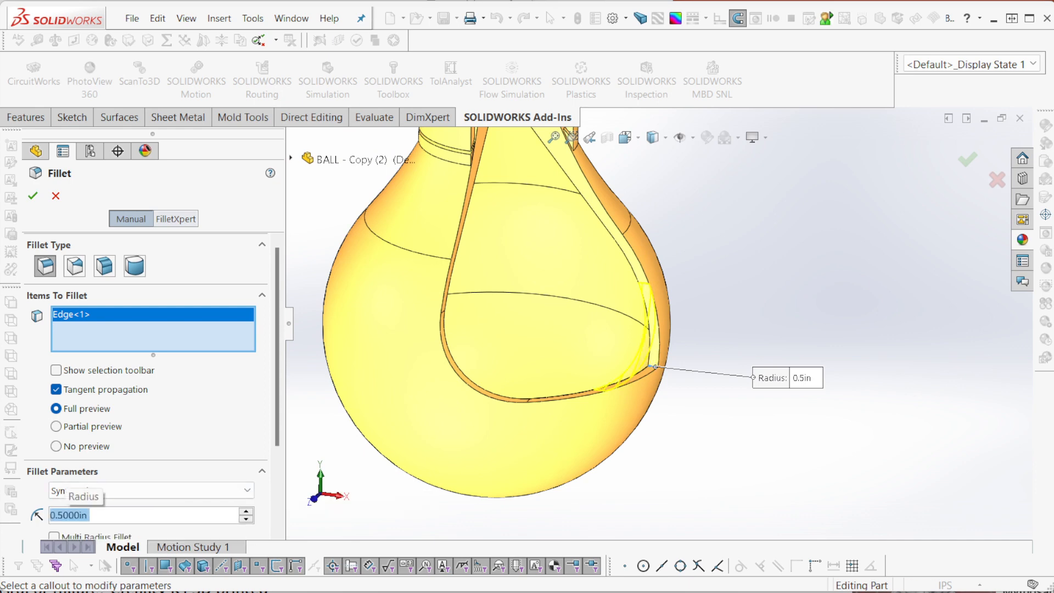
{"action": "key", "text": "Return"}
Examine the cutaway opening, the inner cone and the neck's wall section from several angles and up close.
{"action": "mouse_move", "coordinate": [679, 382]}
{"action": "middle_mouse_down"}
{"action": "mouse_move", "coordinate": [648, 353]}
{"action": "mouse_move", "coordinate": [674, 379]}
{"action": "middle_mouse_up"}
{"action": "scroll", "coordinate": [674, 378], "scroll_direction": "up", "scroll_amount": 2}
{"action": "scroll", "coordinate": [654, 322], "scroll_direction": "up", "scroll_amount": 3}
{"action": "scroll", "coordinate": [633, 336], "scroll_direction": "down", "scroll_amount": 1}
{"action": "middle_click_drag", "start_coordinate": [615, 308], "coordinate": [625, 336]}
{"action": "scroll", "coordinate": [642, 312], "scroll_direction": "down", "scroll_amount": 2}
{"action": "key", "text": "Escape"}
{"action": "scroll", "coordinate": [657, 324], "scroll_direction": "up", "scroll_amount": 2}
{"action": "scroll", "coordinate": [611, 328], "scroll_direction": "down", "scroll_amount": 6}
{"action": "scroll", "coordinate": [612, 328], "scroll_direction": "up", "scroll_amount": 5}
{"action": "scroll", "coordinate": [612, 332], "scroll_direction": "down", "scroll_amount": 2}
{"action": "scroll", "coordinate": [625, 336], "scroll_direction": "down", "scroll_amount": 3}
{"action": "scroll", "coordinate": [598, 226], "scroll_direction": "down", "scroll_amount": 7}
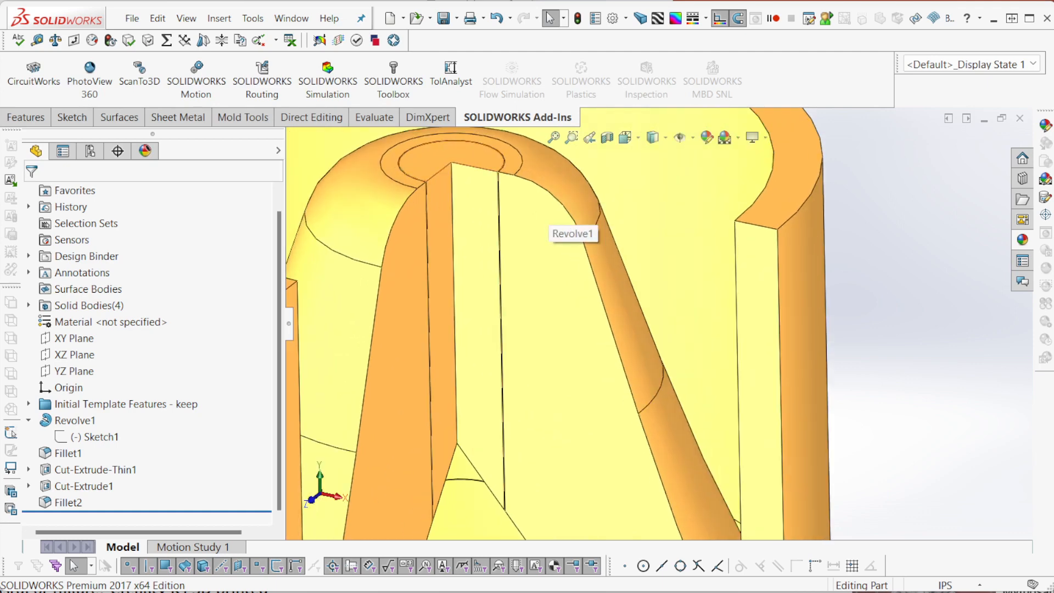
{"action": "scroll", "coordinate": [665, 330], "scroll_direction": "up", "scroll_amount": 10}
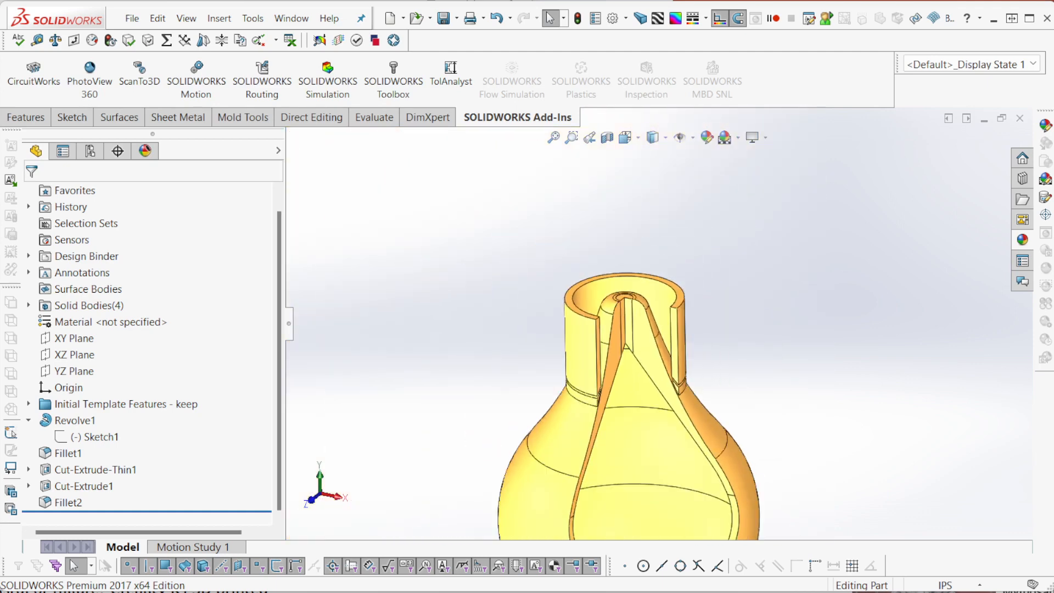
{"action": "scroll", "coordinate": [656, 284], "scroll_direction": "down", "scroll_amount": 8}
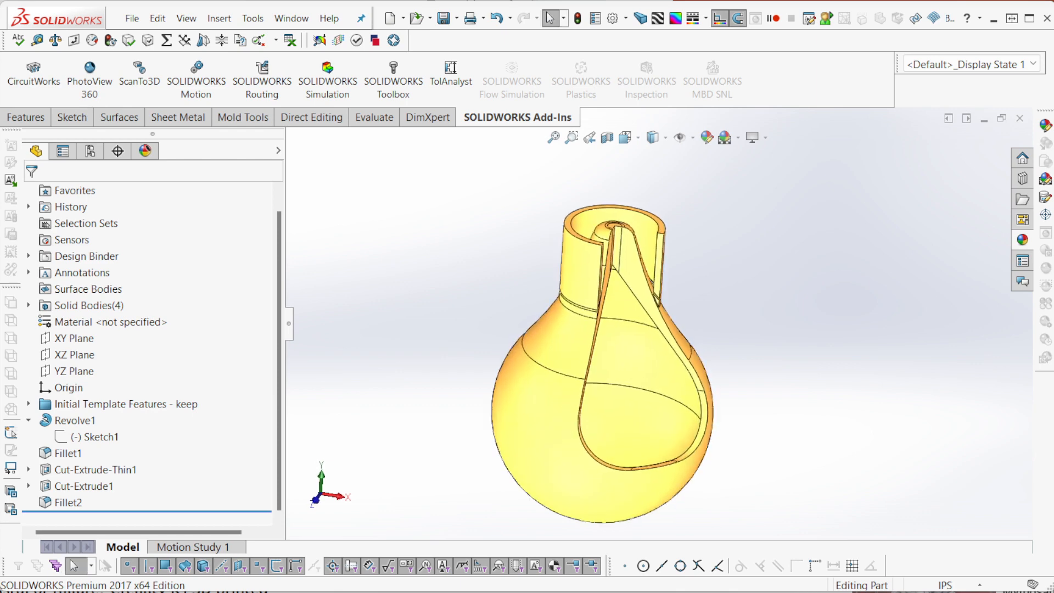
{"action": "middle_click_drag", "start_coordinate": [657, 284], "coordinate": [637, 309]}
{"action": "scroll", "coordinate": [668, 296], "scroll_direction": "up", "scroll_amount": 2}
{"action": "scroll", "coordinate": [666, 301], "scroll_direction": "down", "scroll_amount": 4}
{"action": "scroll", "coordinate": [666, 301], "scroll_direction": "up", "scroll_amount": 4}
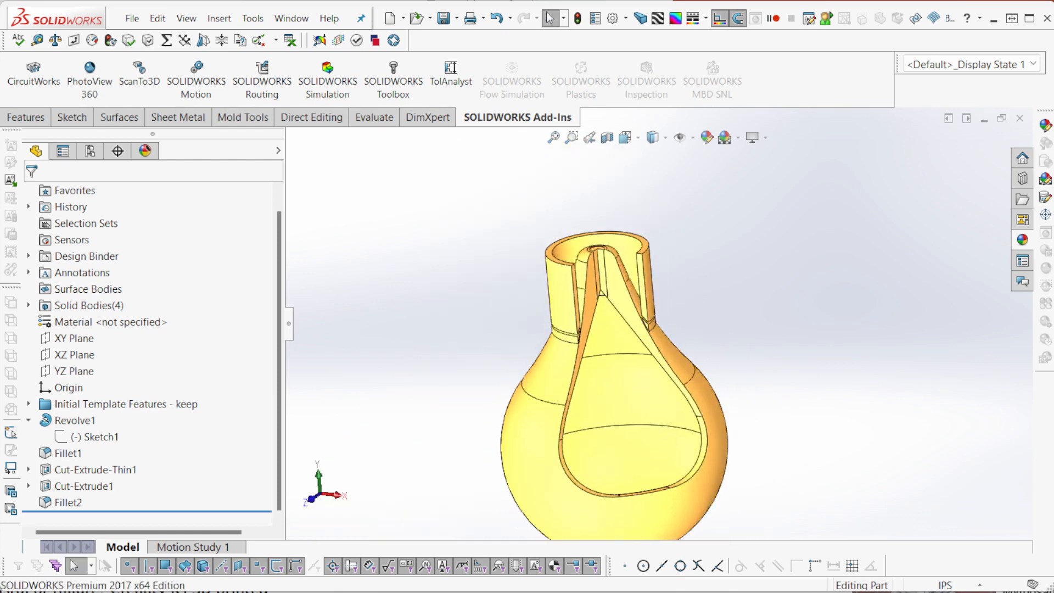
Open the Studio Materials category within the Miscellaneous appearances.
{"action": "left_click", "coordinate": [1022, 240]}
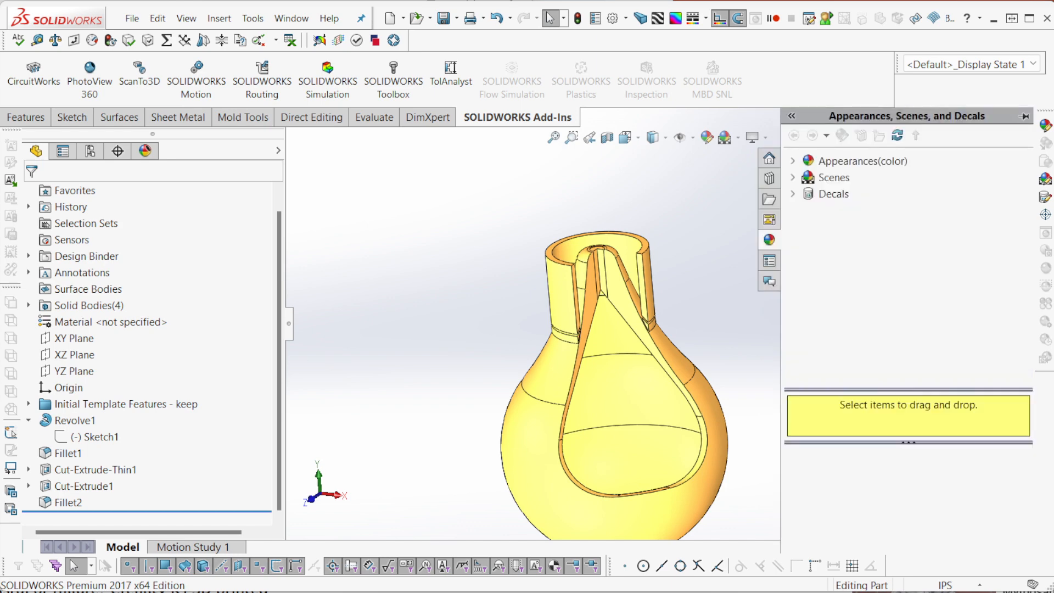
{"action": "left_click", "coordinate": [793, 161]}
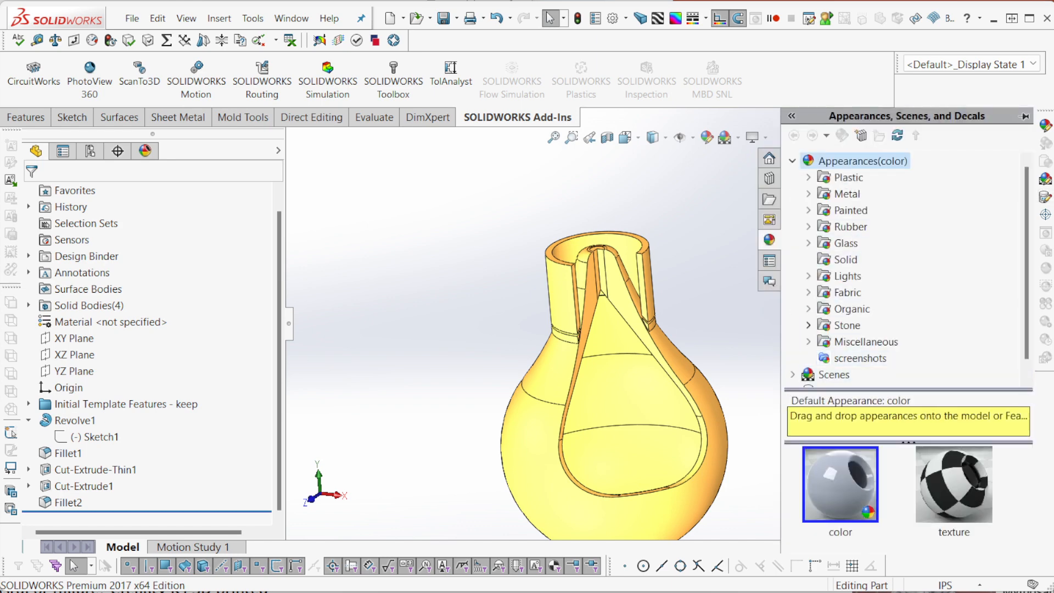
{"action": "left_click", "coordinate": [809, 341]}
{"action": "scroll", "coordinate": [879, 341], "scroll_direction": "down", "scroll_amount": 1}
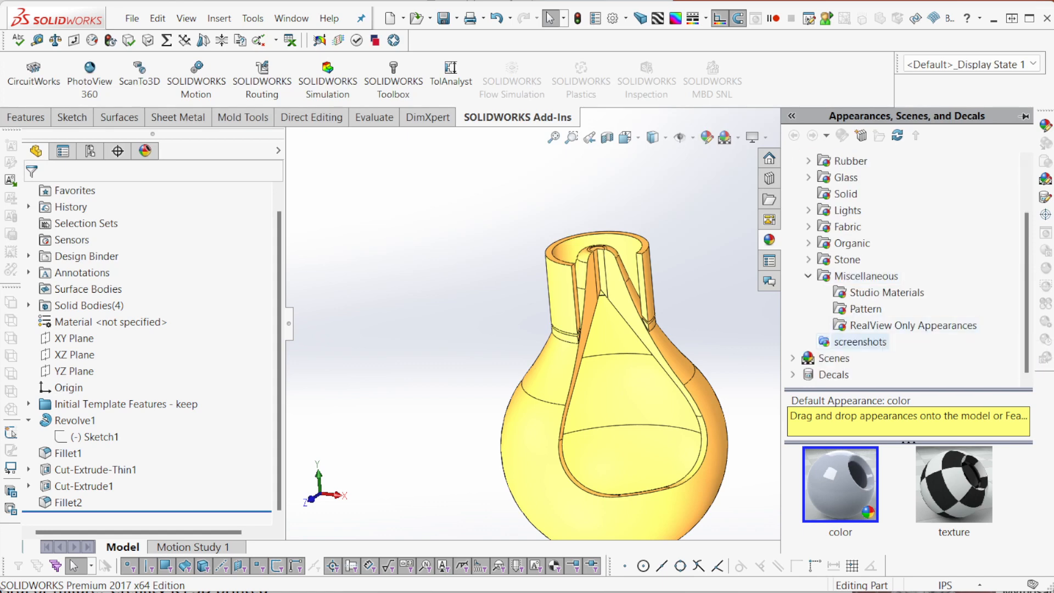
{"action": "left_click", "coordinate": [887, 293]}
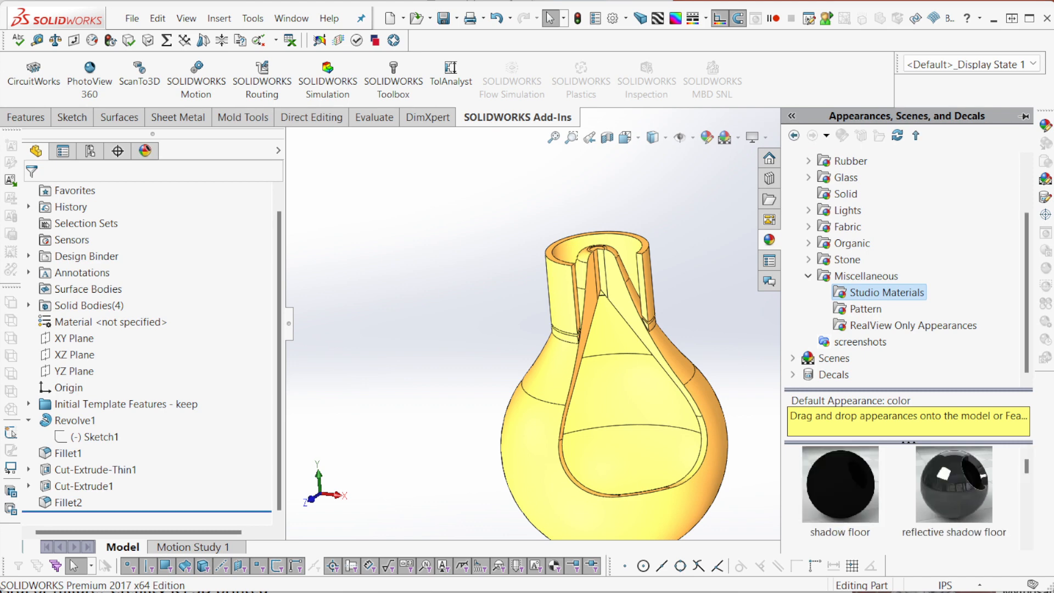
{"action": "scroll", "coordinate": [906, 494], "scroll_direction": "down", "scroll_amount": 1}
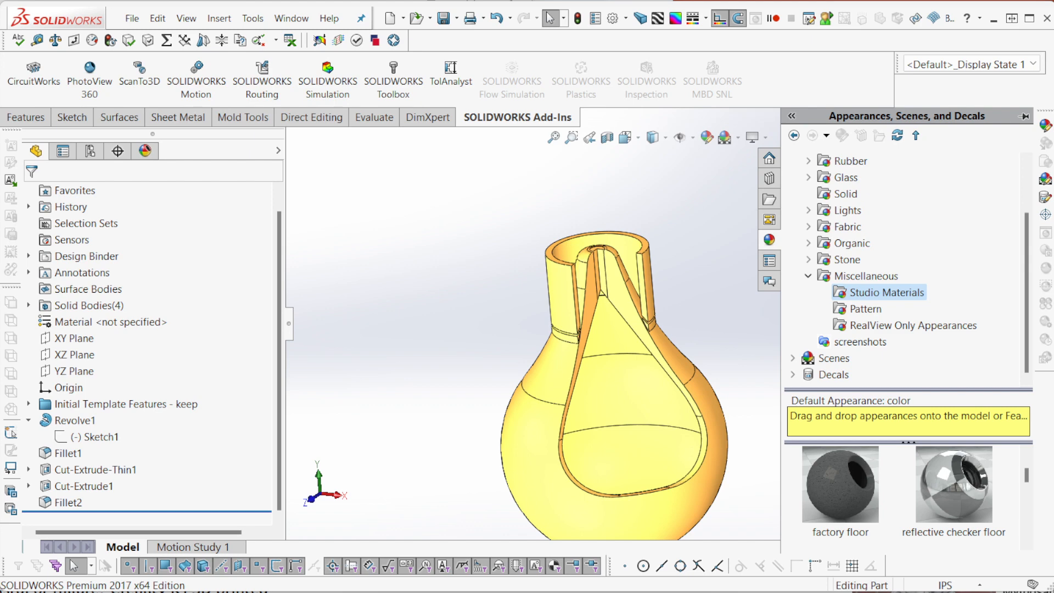
Enlarge the appearance preview area and look through the Studio Materials for a suitable appearance.
{"action": "left_click_drag", "start_coordinate": [909, 389], "coordinate": [909, 255]}
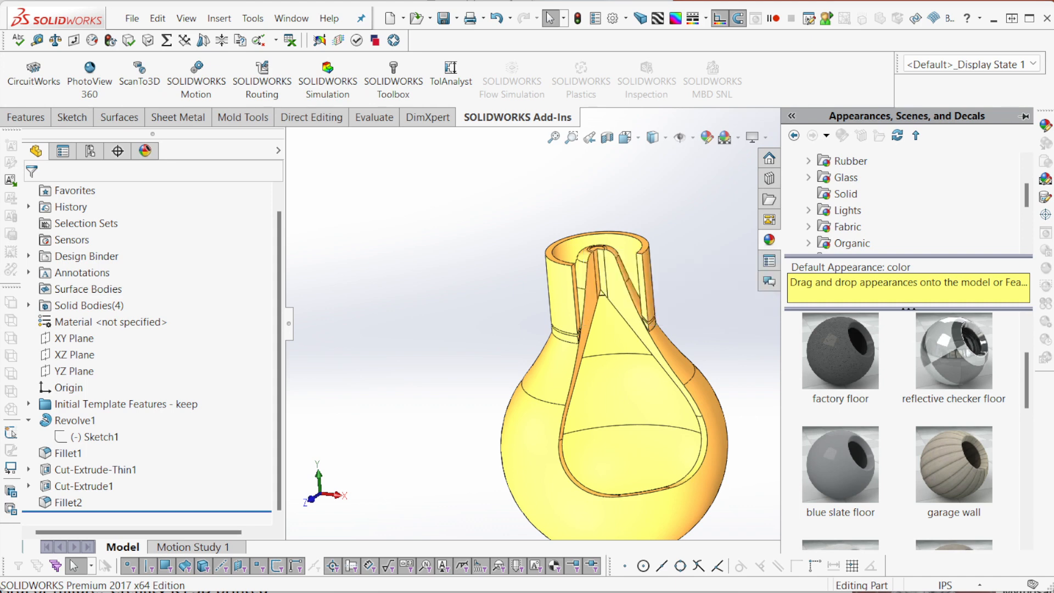
{"action": "mouse_move", "coordinate": [955, 359]}
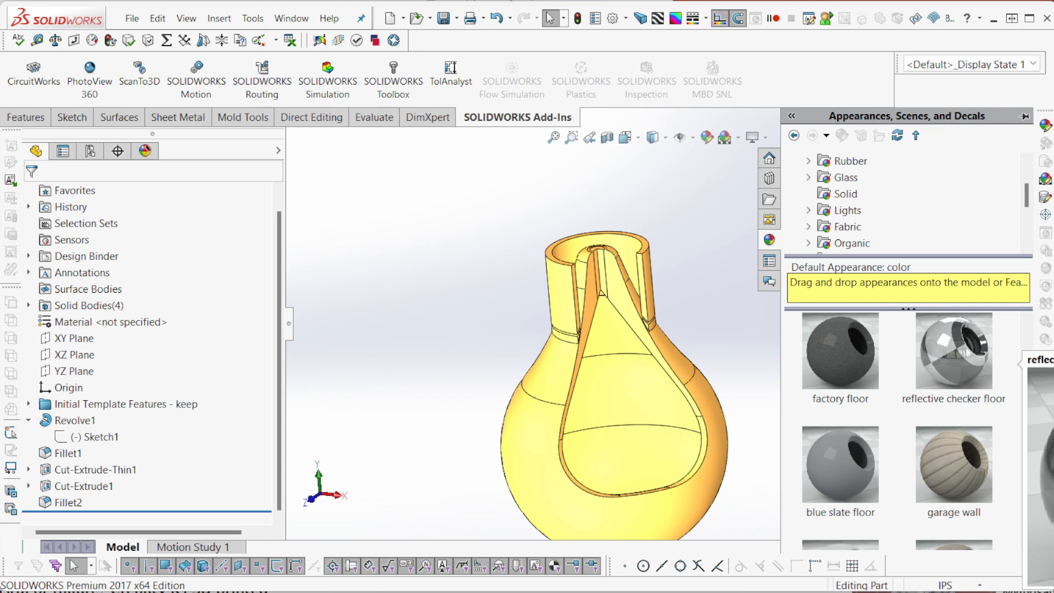
{"action": "scroll", "coordinate": [901, 428], "scroll_direction": "down", "scroll_amount": 3}
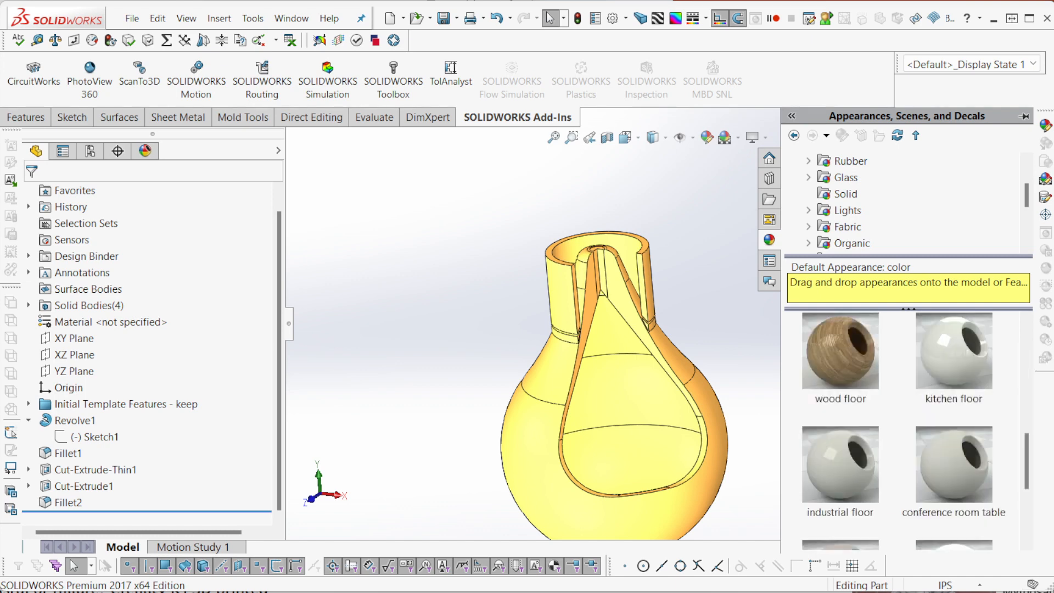
{"action": "scroll", "coordinate": [879, 242], "scroll_direction": "down", "scroll_amount": 1}
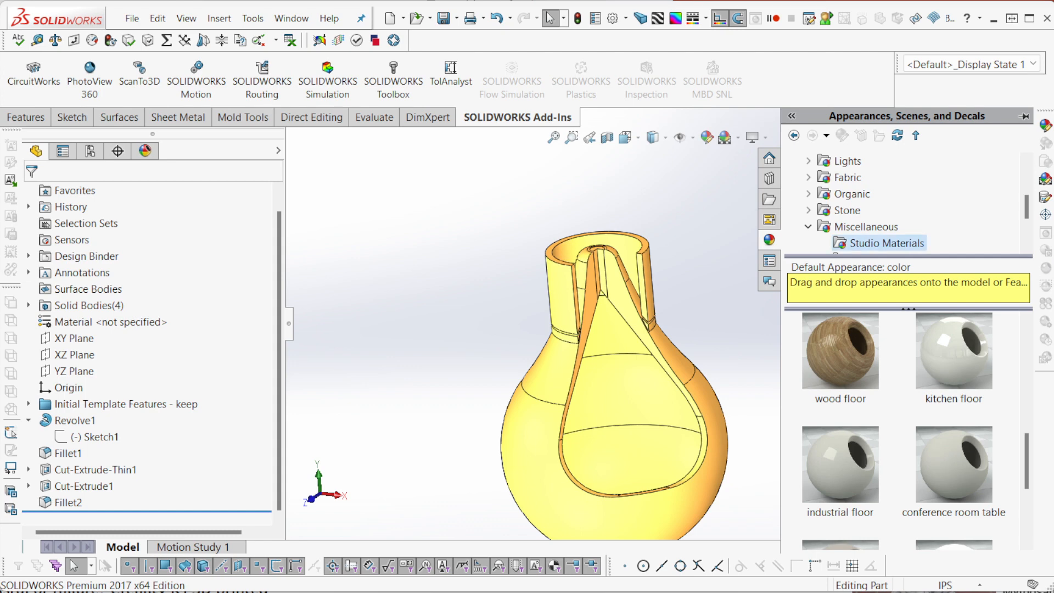
{"action": "scroll", "coordinate": [906, 429], "scroll_direction": "down", "scroll_amount": 2}
{"action": "scroll", "coordinate": [901, 428], "scroll_direction": "up", "scroll_amount": 5}
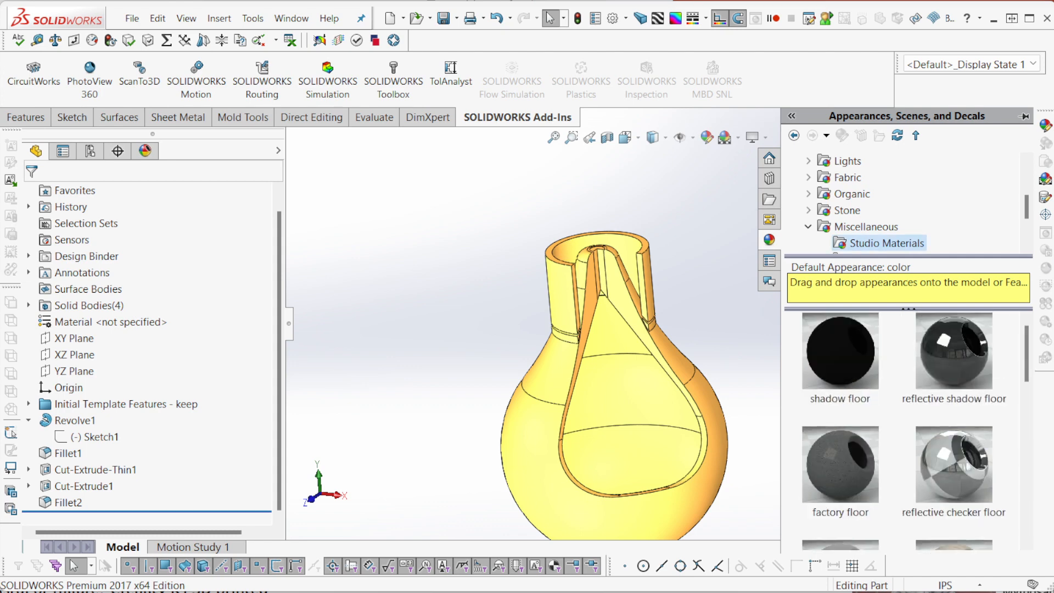
Apply the screw thread appearance from the Miscellaneous Pattern category to the Cut-Extrude1 feature of the cutaway opening.
{"action": "scroll", "coordinate": [884, 236], "scroll_direction": "down", "scroll_amount": 1}
{"action": "left_click", "coordinate": [866, 211]}
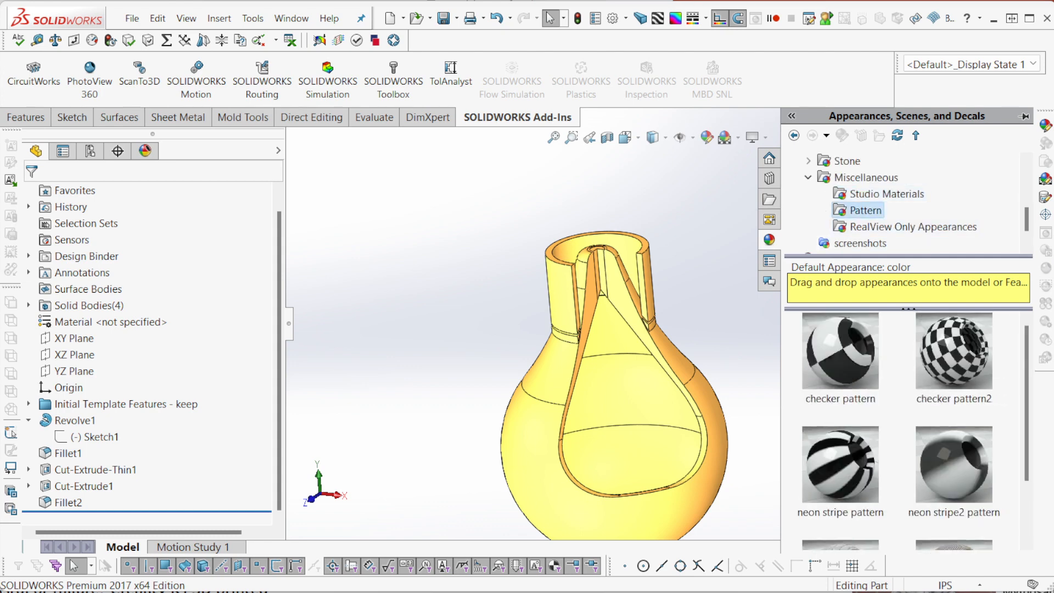
{"action": "scroll", "coordinate": [901, 428], "scroll_direction": "down", "scroll_amount": 2}
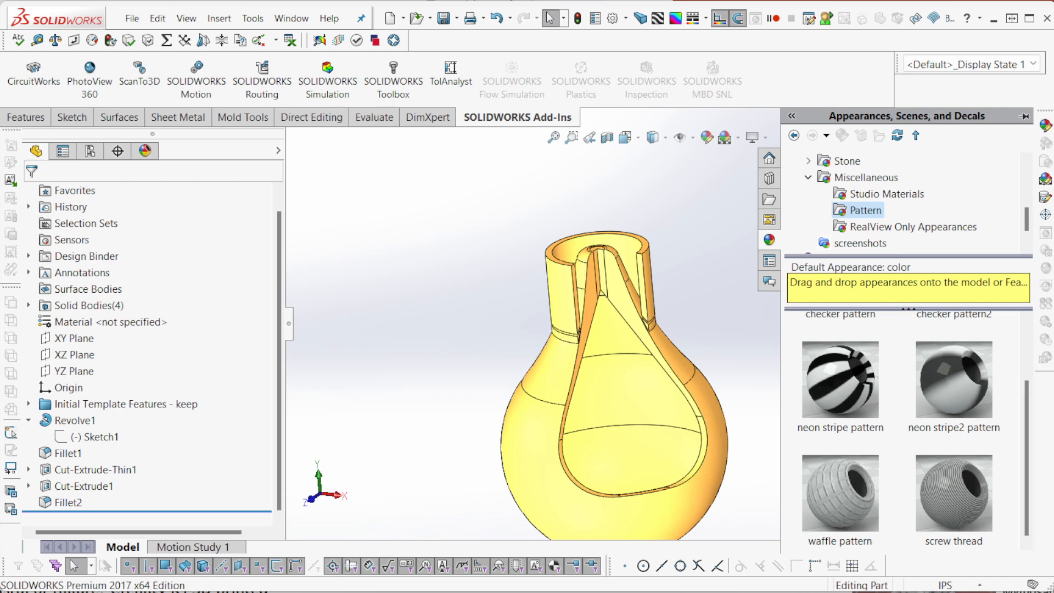
{"action": "mouse_move", "coordinate": [954, 496]}
{"action": "left_click_drag", "start_coordinate": [955, 497], "coordinate": [609, 297]}
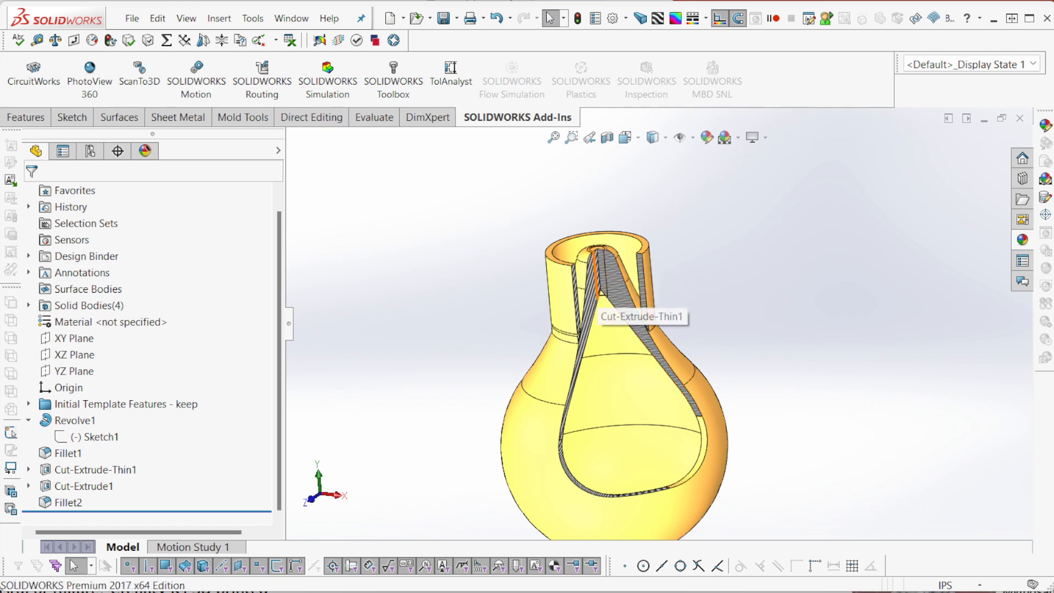
Copy the screw thread appearance from the cut wall face and paste it onto the Fillet2 face of the opening.
{"action": "scroll", "coordinate": [672, 415], "scroll_direction": "down", "scroll_amount": 5}
{"action": "middle_click_drag", "start_coordinate": [672, 414], "coordinate": [637, 412]}
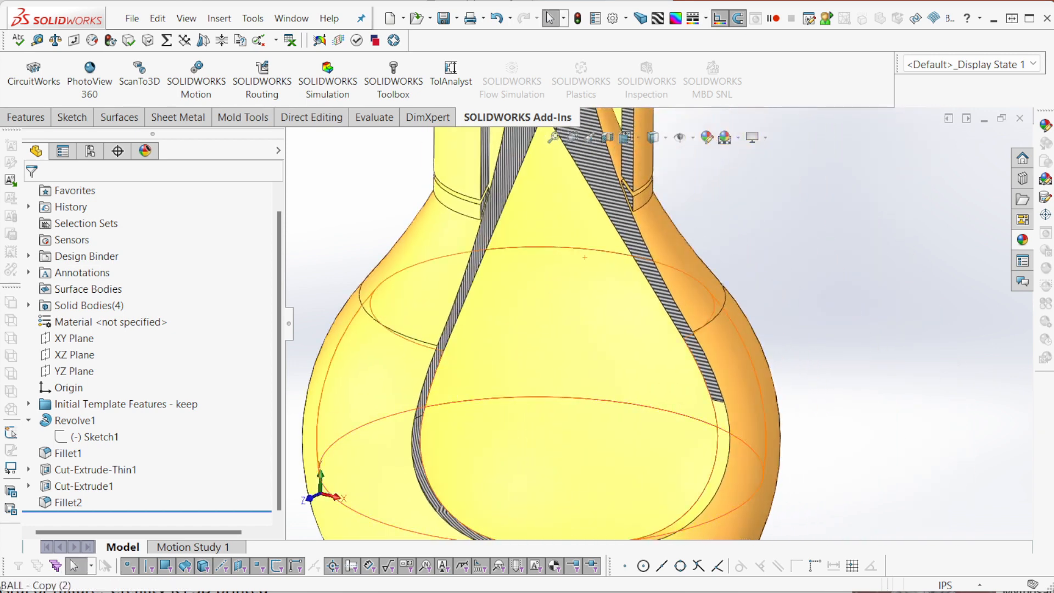
{"action": "scroll", "coordinate": [728, 447], "scroll_direction": "down", "scroll_amount": 2}
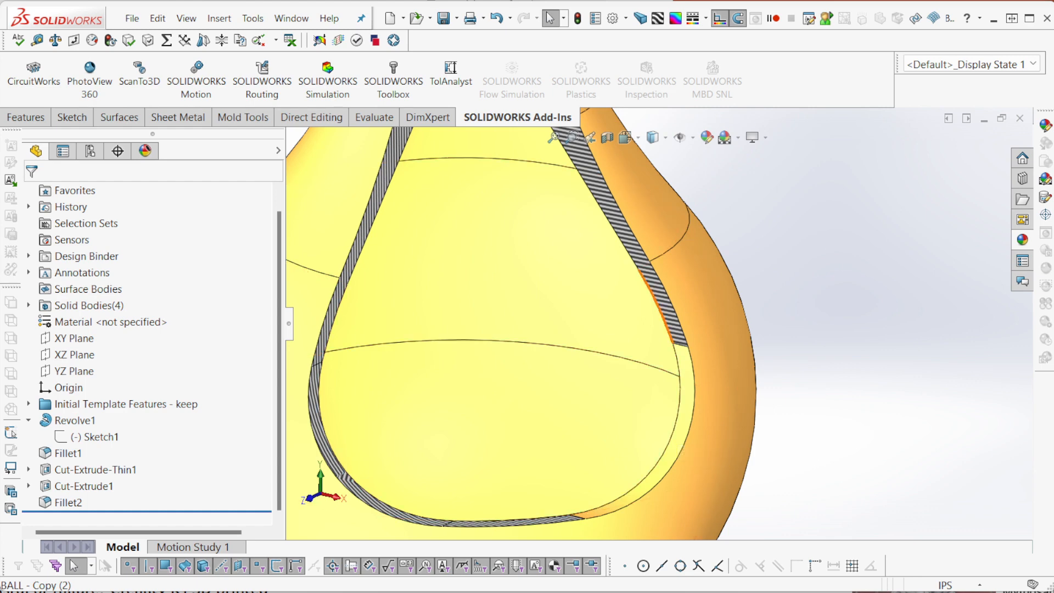
{"action": "left_click", "coordinate": [661, 275]}
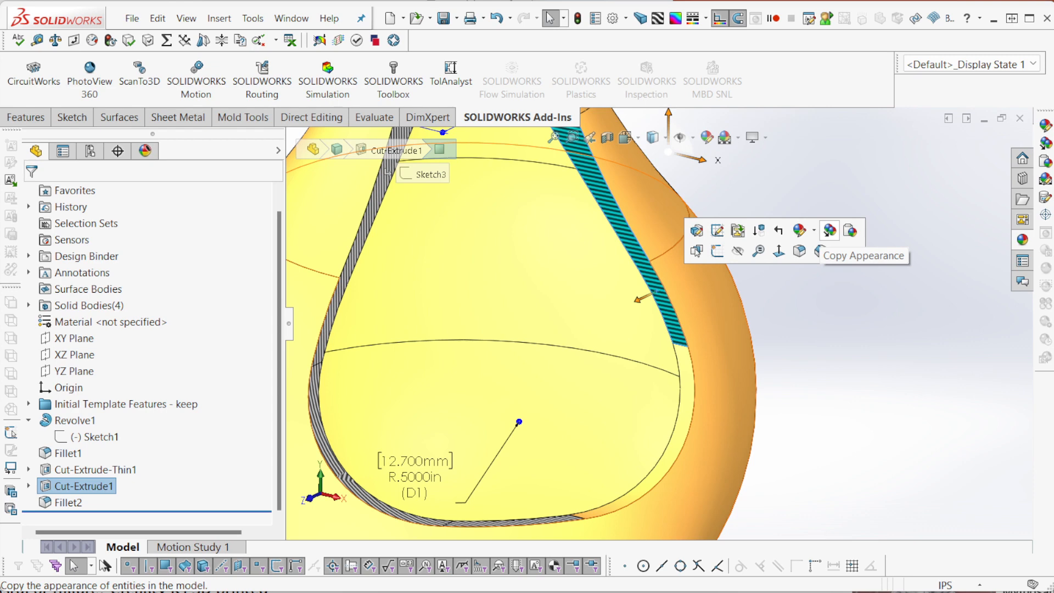
{"action": "left_click", "coordinate": [830, 231]}
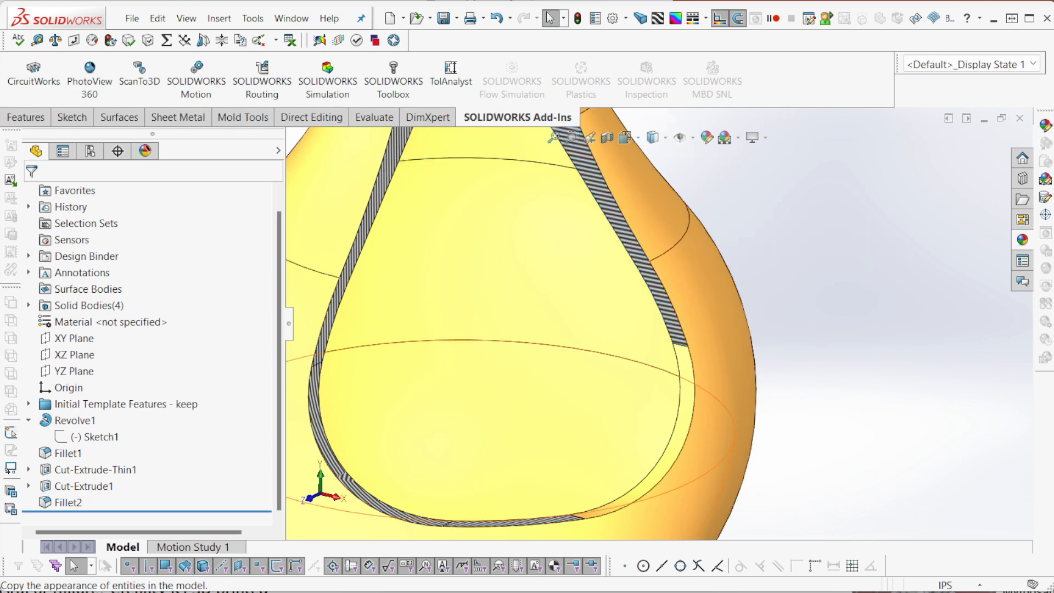
{"action": "right_click", "coordinate": [683, 352]}
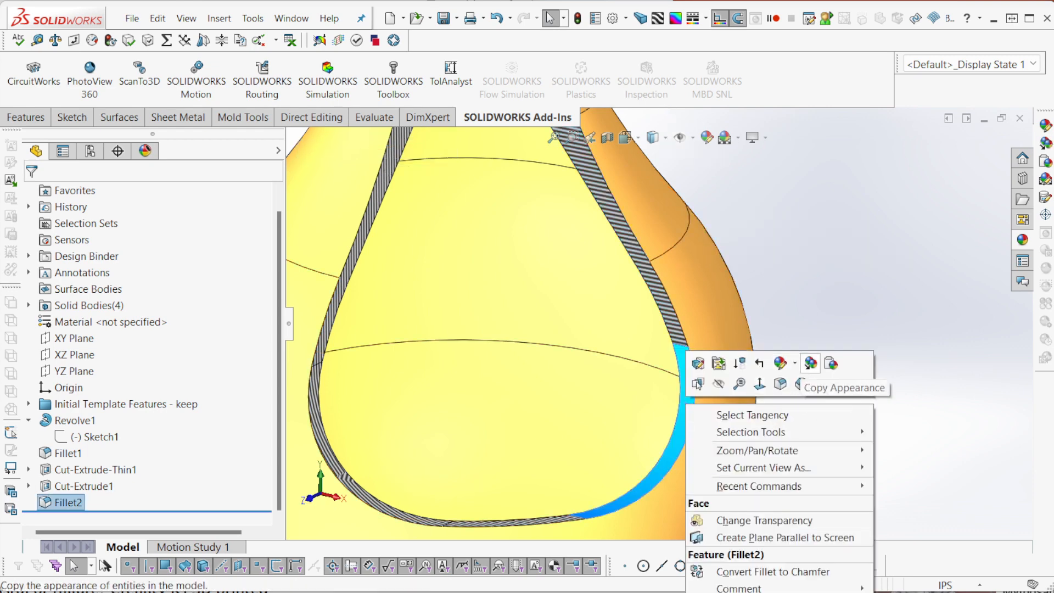
{"action": "left_click", "coordinate": [831, 364]}
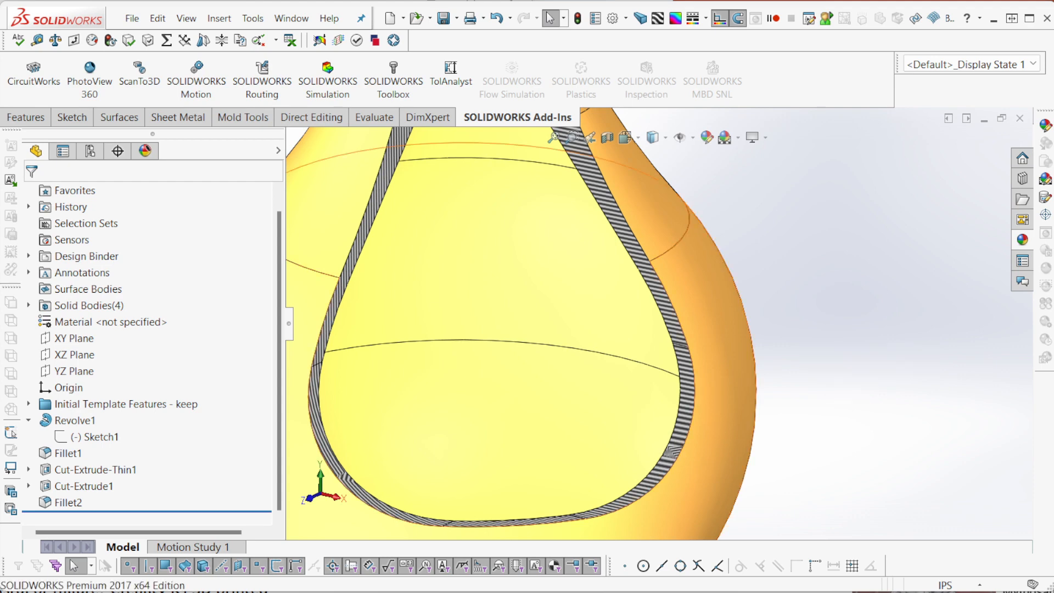
Open the screw thread appearance for editing and show its advanced mapping settings.
{"action": "scroll", "coordinate": [694, 379], "scroll_direction": "up", "scroll_amount": 5}
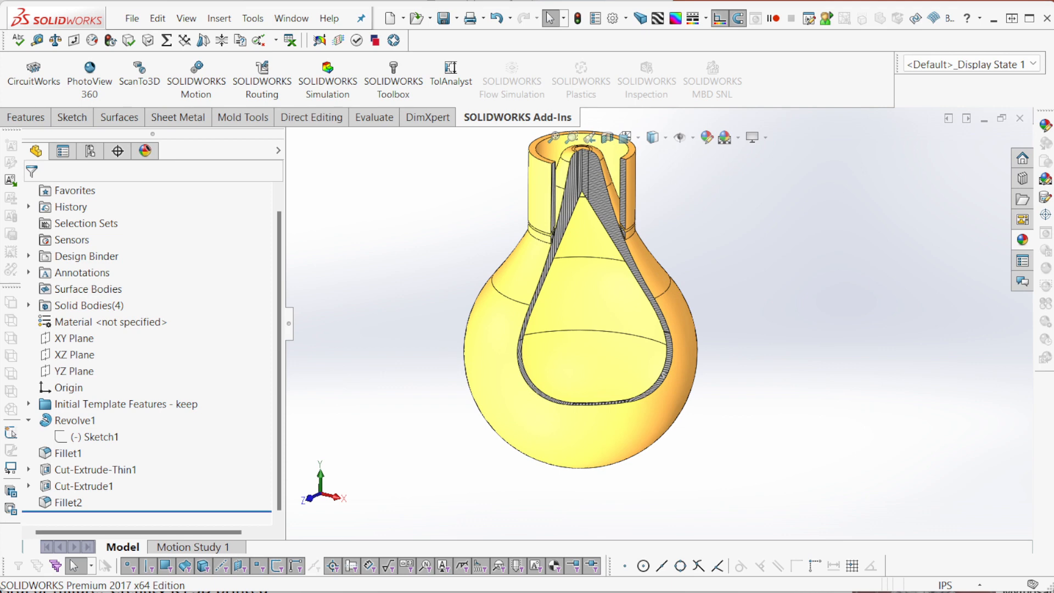
{"action": "left_click", "coordinate": [145, 151]}
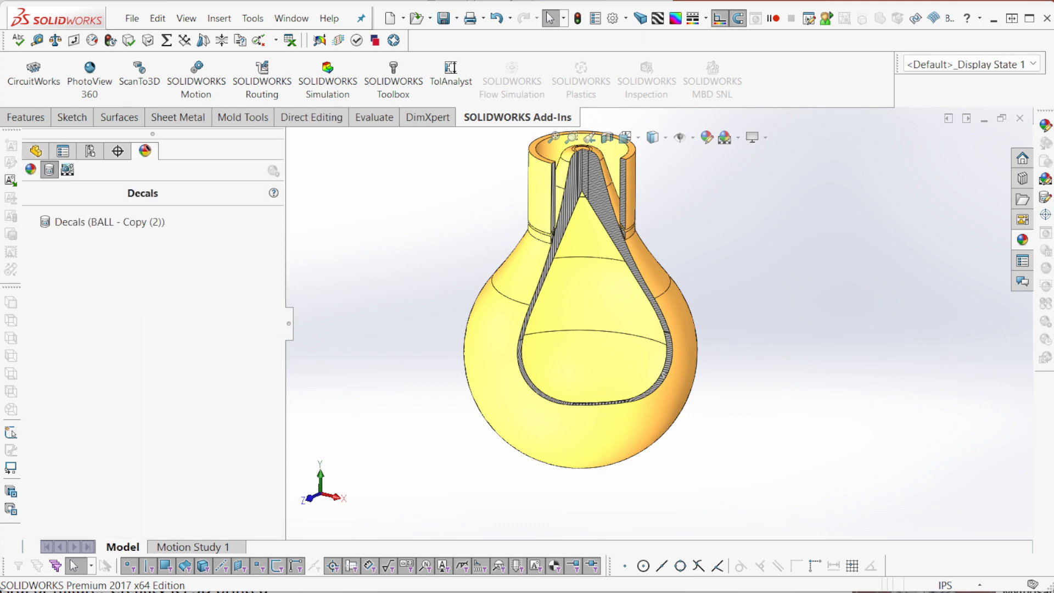
{"action": "left_click", "coordinate": [31, 169]}
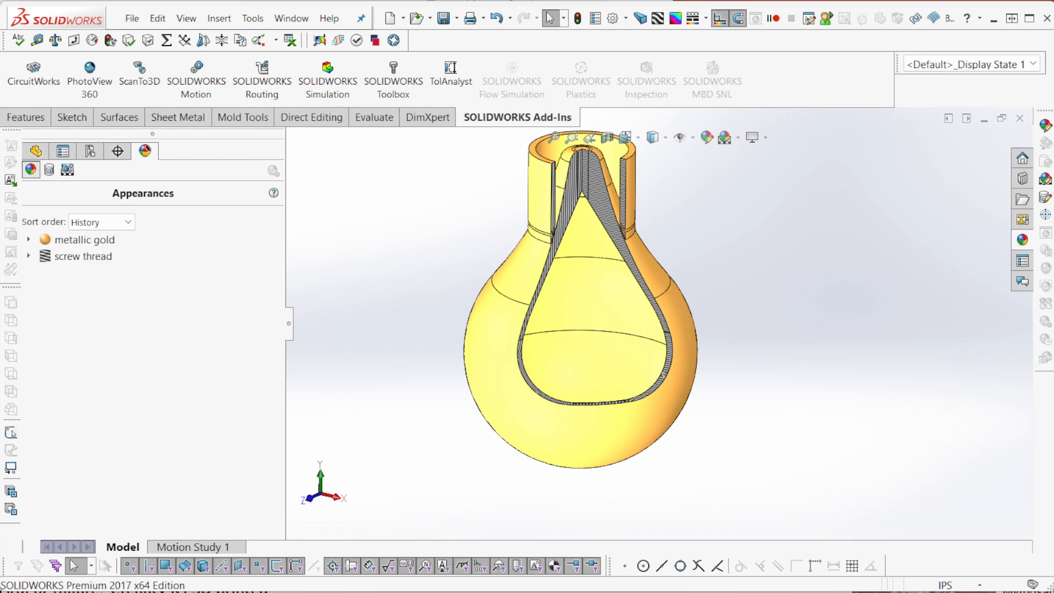
{"action": "left_click", "coordinate": [50, 256]}
{"action": "right_click", "coordinate": [47, 257]}
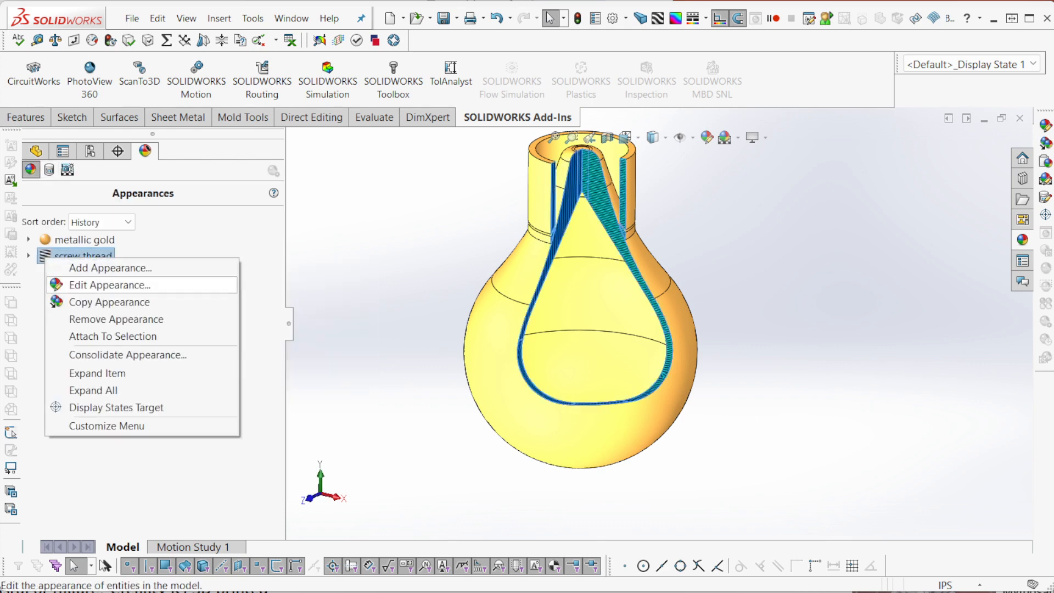
{"action": "left_click", "coordinate": [110, 285]}
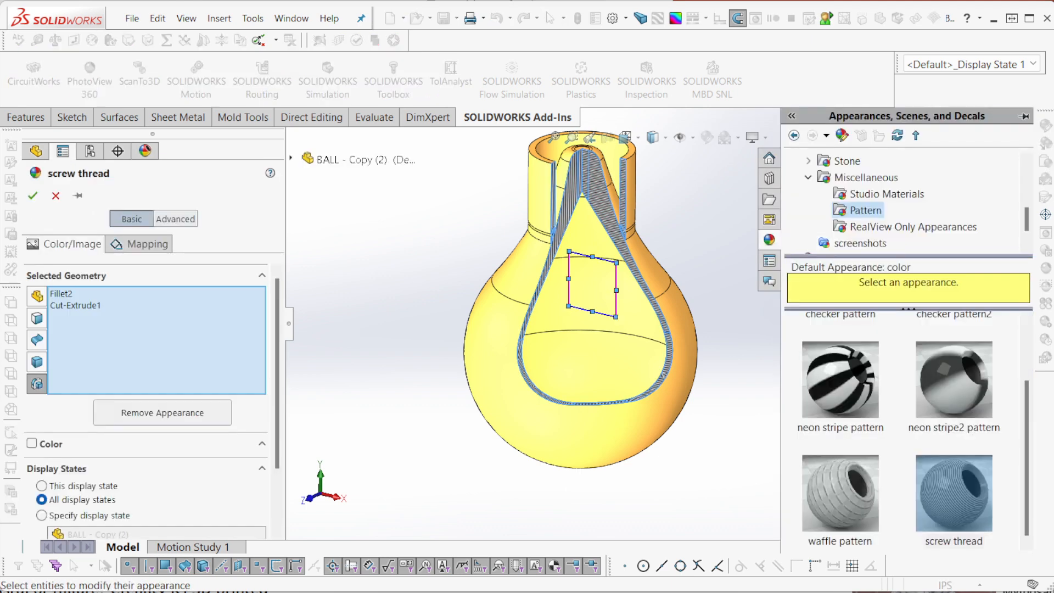
{"action": "left_click", "coordinate": [139, 244]}
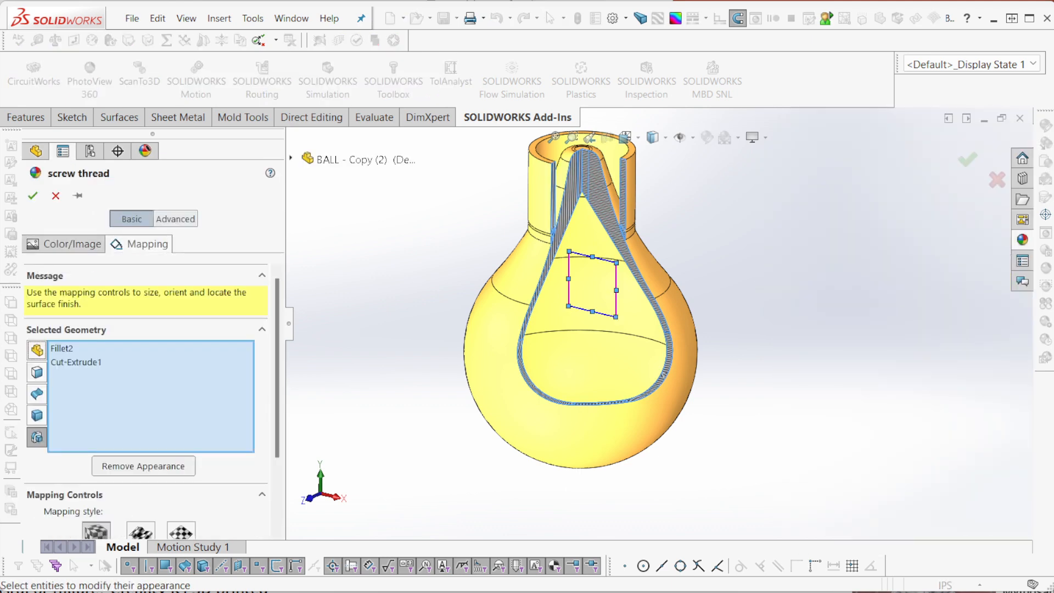
{"action": "left_click", "coordinate": [176, 218]}
Set the mapping type of the screw thread appearance to Surface.
{"action": "scroll", "coordinate": [164, 313], "scroll_direction": "down", "scroll_amount": 2}
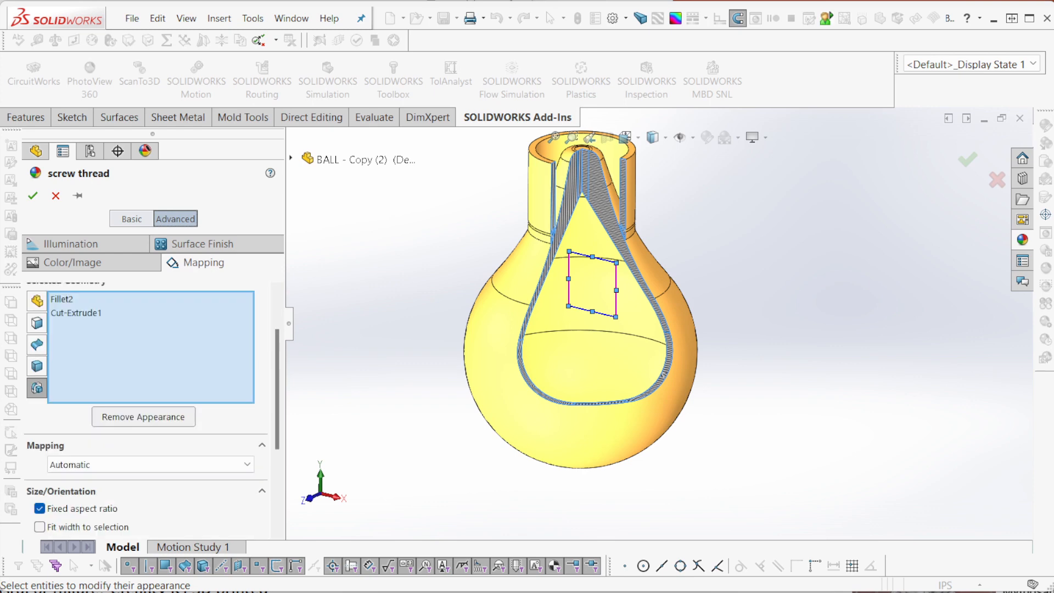
{"action": "scroll", "coordinate": [165, 357], "scroll_direction": "down", "scroll_amount": 2}
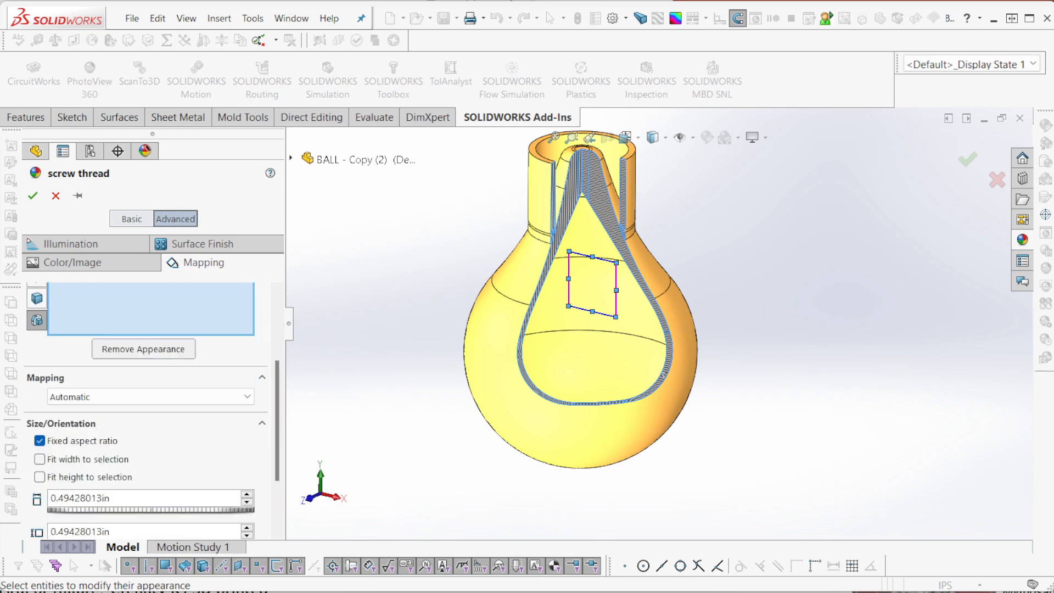
{"action": "left_click", "coordinate": [151, 397]}
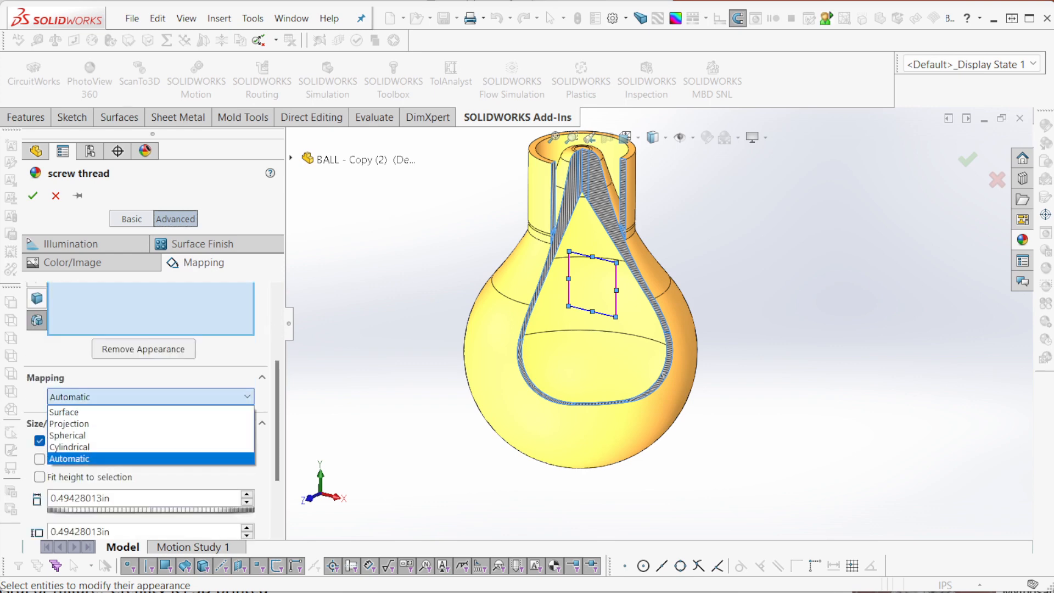
{"action": "left_click", "coordinate": [247, 396]}
{"action": "scroll", "coordinate": [246, 436], "scroll_direction": "down", "scroll_amount": 3}
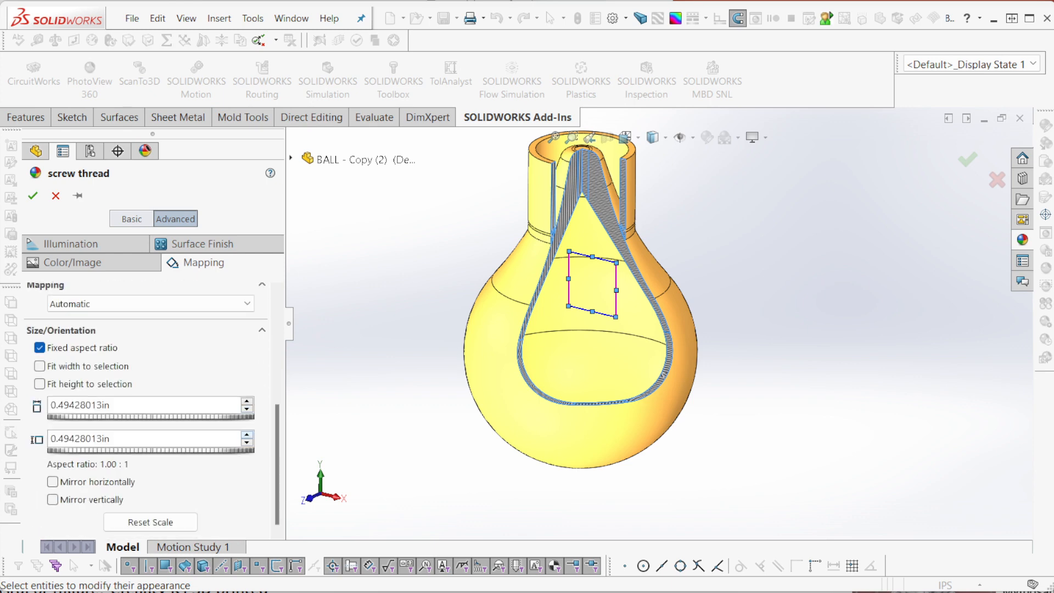
{"action": "scroll", "coordinate": [148, 439], "scroll_direction": "up", "scroll_amount": 4}
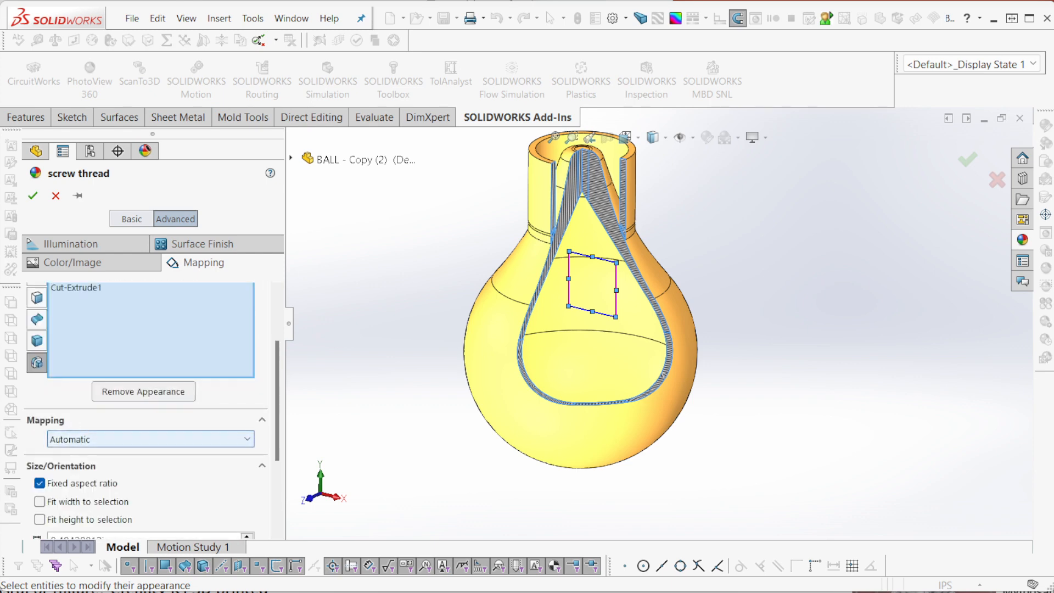
{"action": "left_click", "coordinate": [148, 439]}
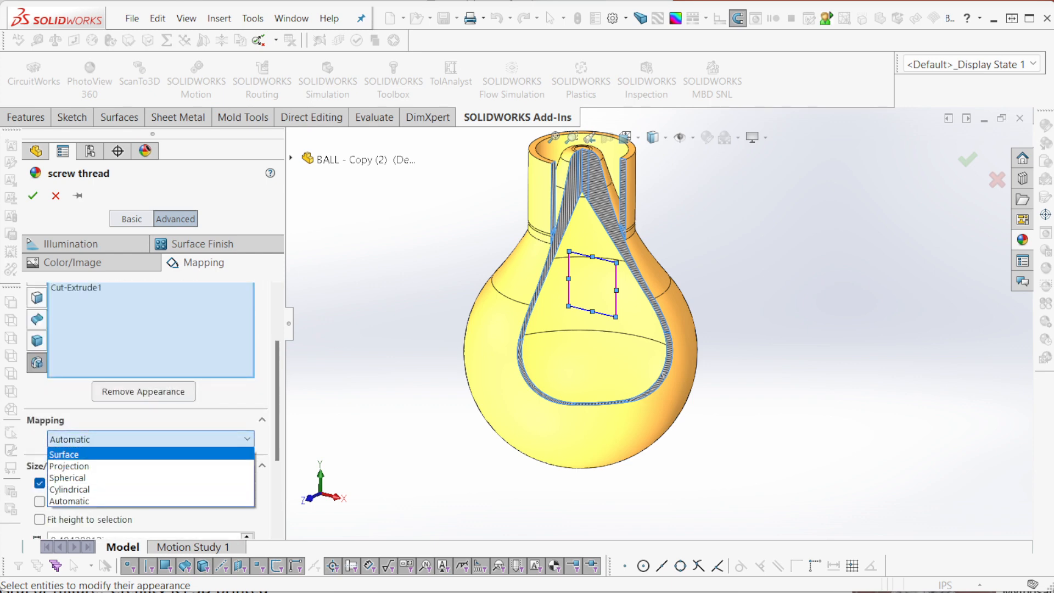
{"action": "left_click", "coordinate": [64, 454]}
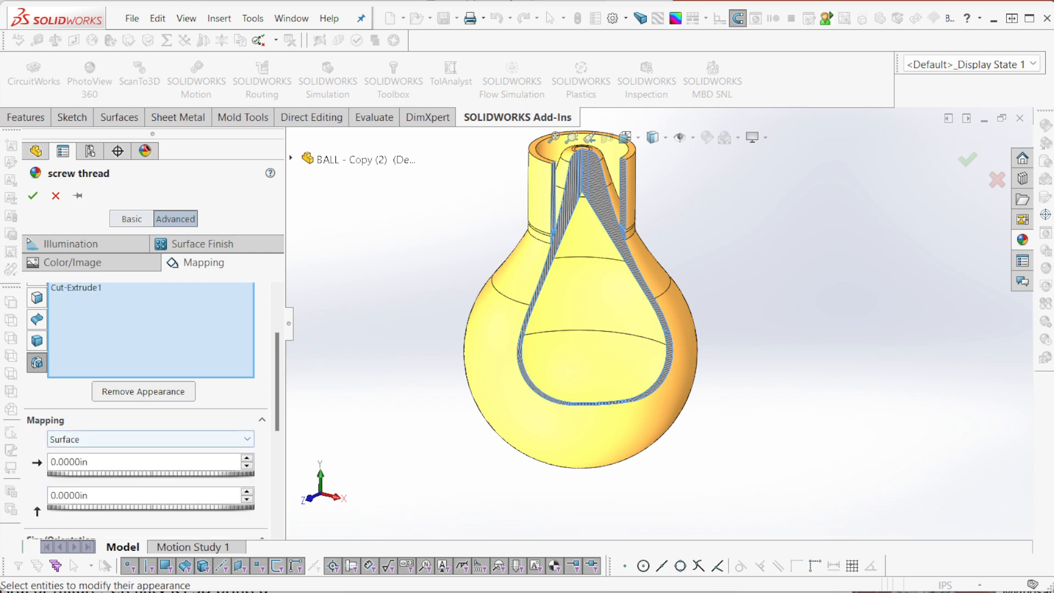
Set the rotation of the screw thread pattern to 45 degrees.
{"action": "scroll", "coordinate": [149, 384], "scroll_direction": "down", "scroll_amount": 2}
{"action": "scroll", "coordinate": [148, 384], "scroll_direction": "down", "scroll_amount": 2}
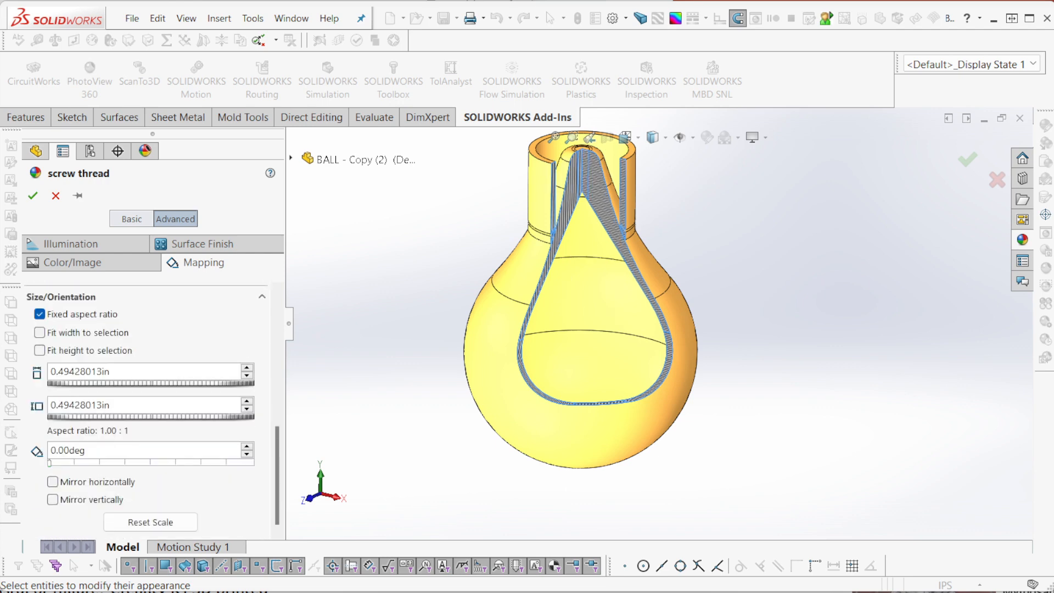
{"action": "double_click", "coordinate": [68, 450]}
{"action": "type", "text": "45"}
{"action": "key", "text": "Return"}
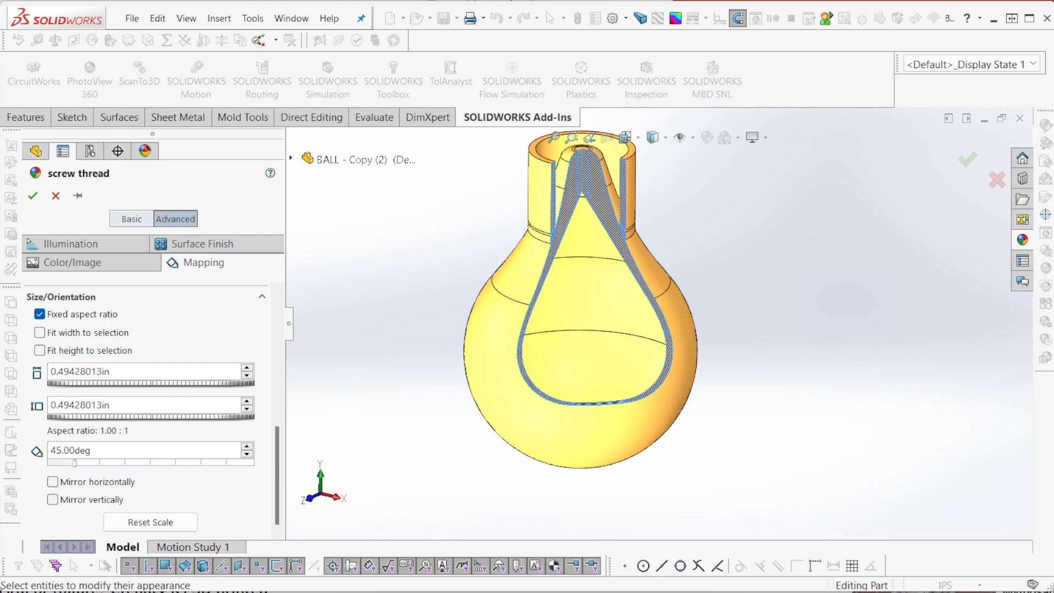
Examine the hatch pattern on the neck, the inner cone and the curved wall section from several angles and up close.
{"action": "scroll", "coordinate": [585, 164], "scroll_direction": "down", "scroll_amount": 10}
{"action": "scroll", "coordinate": [618, 246], "scroll_direction": "up", "scroll_amount": 2}
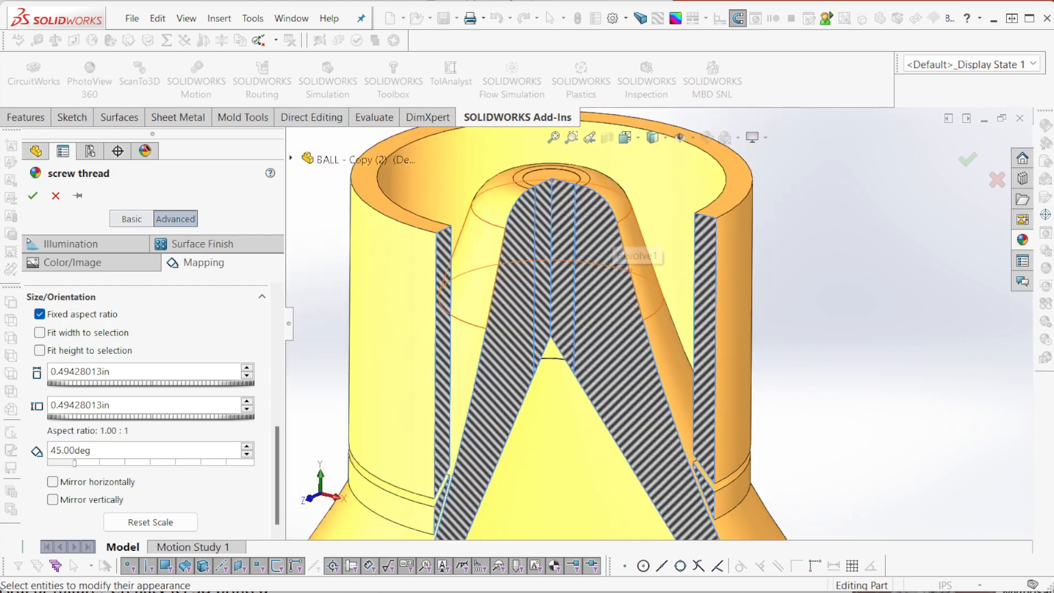
{"action": "middle_click_drag", "start_coordinate": [616, 242], "coordinate": [596, 192]}
{"action": "scroll", "coordinate": [594, 190], "scroll_direction": "down", "scroll_amount": 3}
{"action": "scroll", "coordinate": [596, 219], "scroll_direction": "up", "scroll_amount": 10}
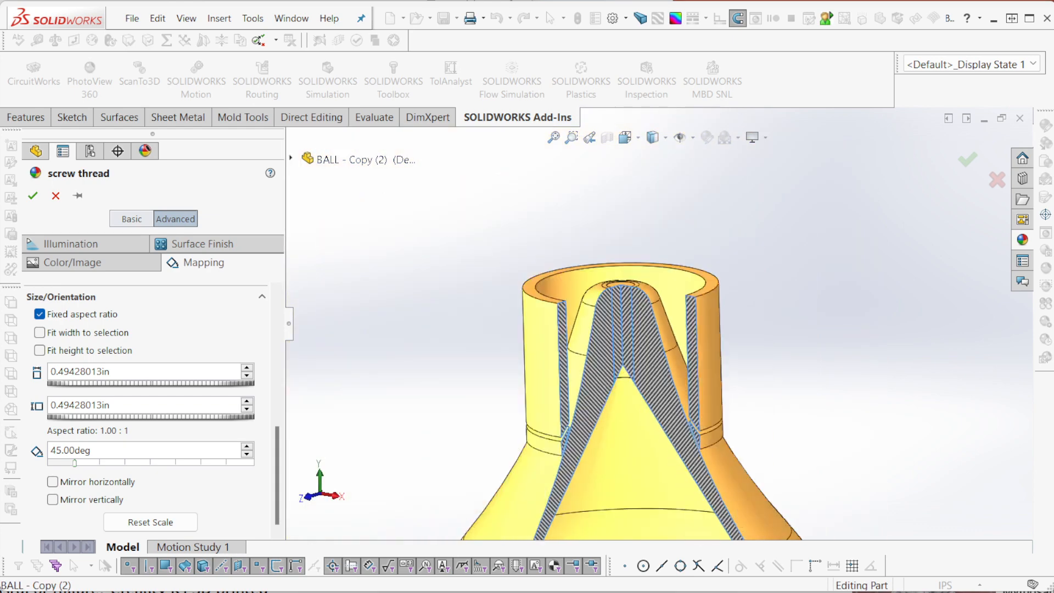
{"action": "scroll", "coordinate": [684, 456], "scroll_direction": "down", "scroll_amount": 5}
{"action": "scroll", "coordinate": [675, 253], "scroll_direction": "down", "scroll_amount": 3}
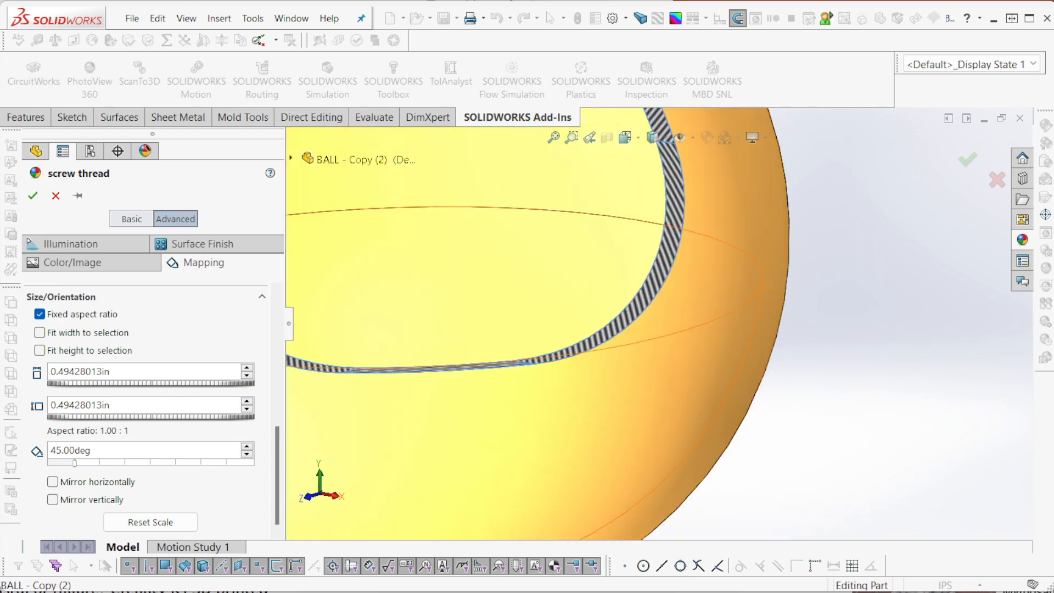
{"action": "scroll", "coordinate": [626, 302], "scroll_direction": "down", "scroll_amount": 6}
{"action": "scroll", "coordinate": [636, 237], "scroll_direction": "up", "scroll_amount": 6}
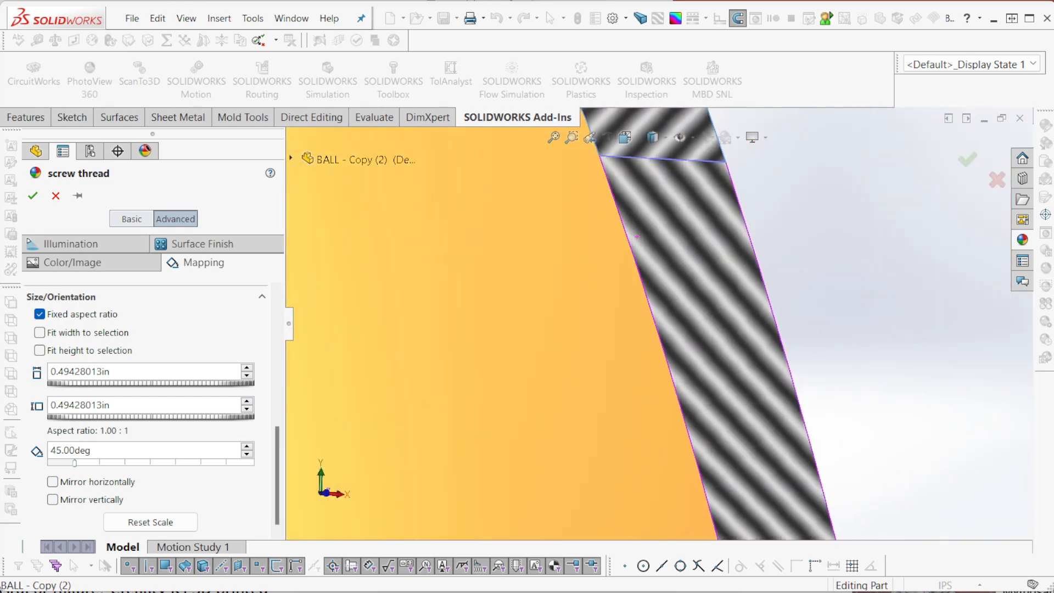
{"action": "scroll", "coordinate": [596, 240], "scroll_direction": "up", "scroll_amount": 2}
{"action": "middle_click_drag", "start_coordinate": [595, 239], "coordinate": [483, 249]}
{"action": "scroll", "coordinate": [596, 239], "scroll_direction": "down", "scroll_amount": 5}
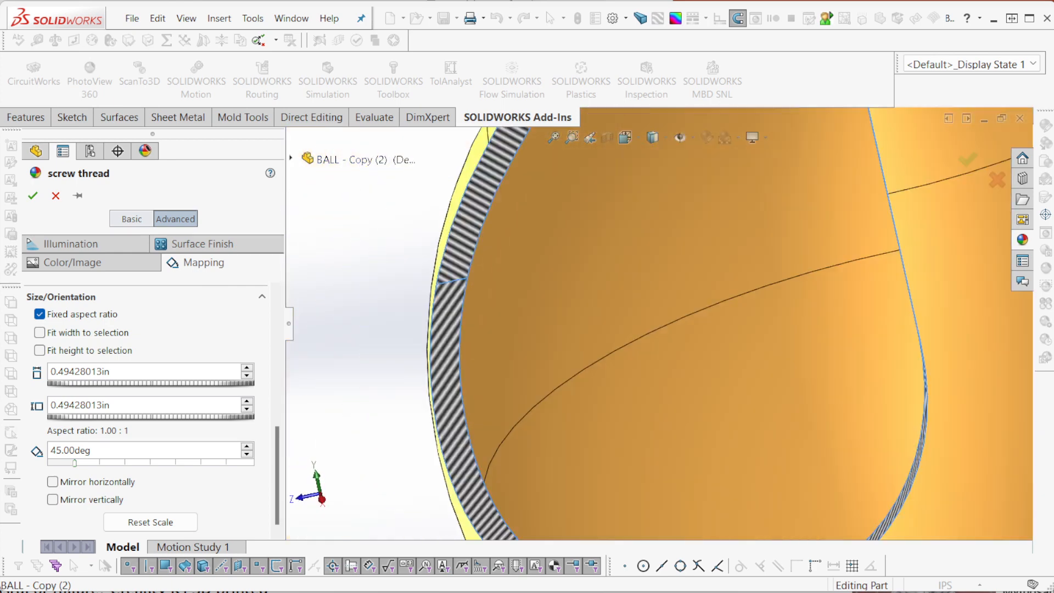
{"action": "scroll", "coordinate": [824, 346], "scroll_direction": "up", "scroll_amount": 1}
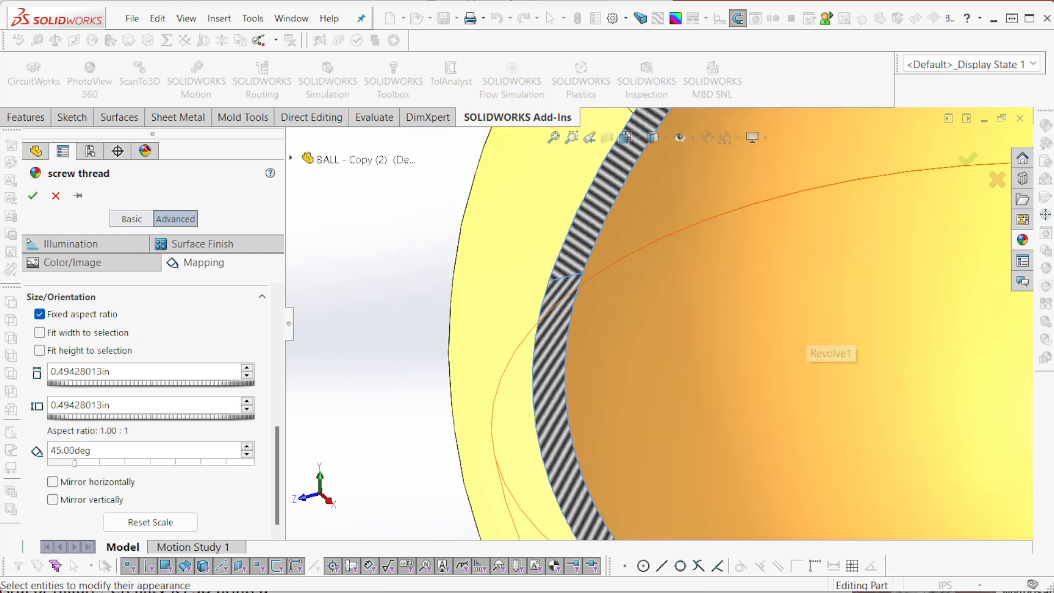
{"action": "scroll", "coordinate": [824, 346], "scroll_direction": "up", "scroll_amount": 3}
{"action": "scroll", "coordinate": [823, 346], "scroll_direction": "down", "scroll_amount": 2}
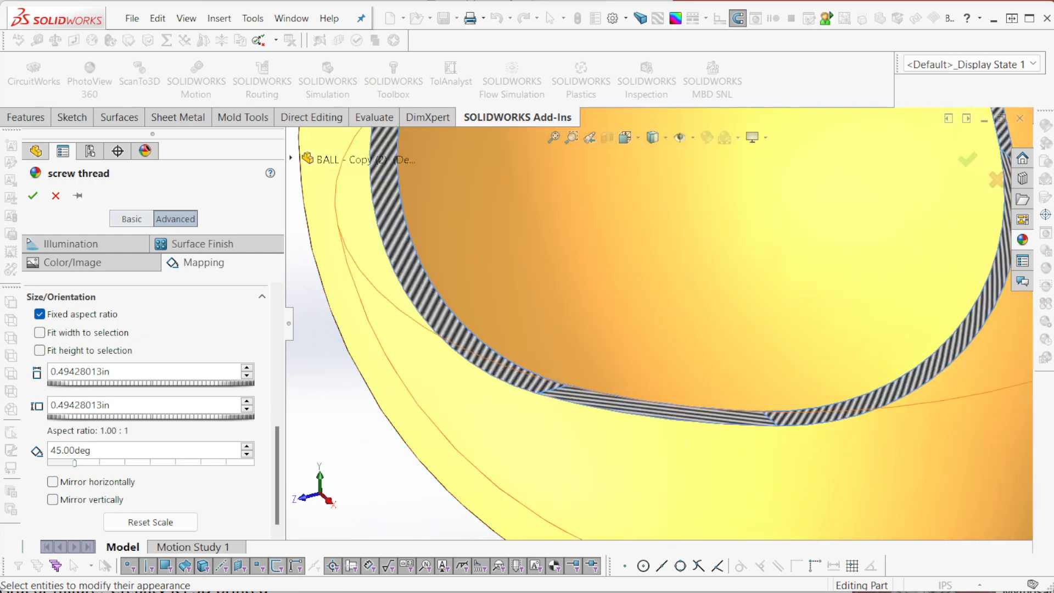
{"action": "scroll", "coordinate": [824, 346], "scroll_direction": "up", "scroll_amount": 4}
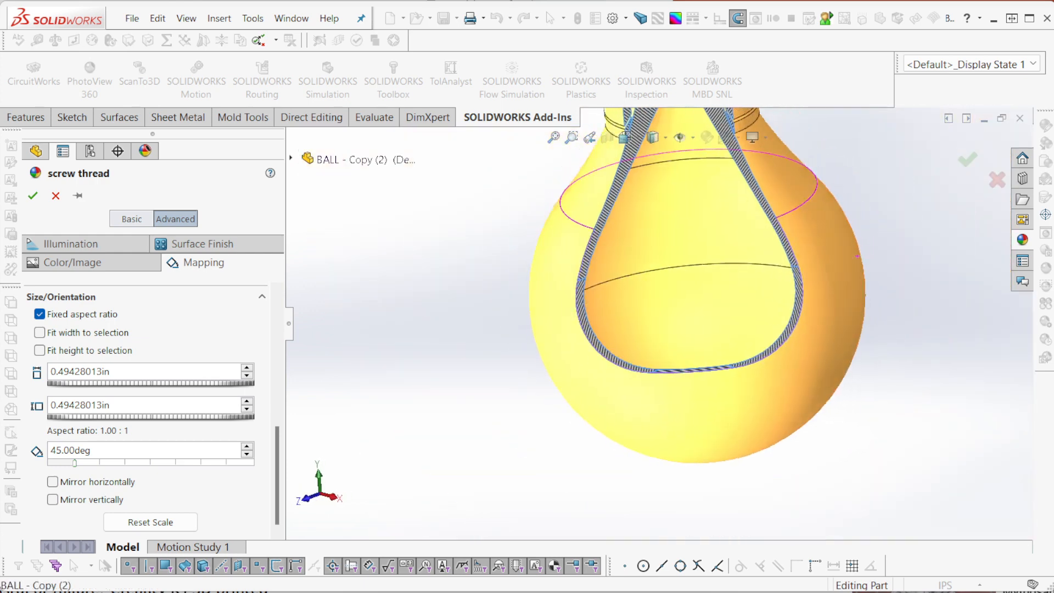
{"action": "scroll", "coordinate": [747, 258], "scroll_direction": "down", "scroll_amount": 2}
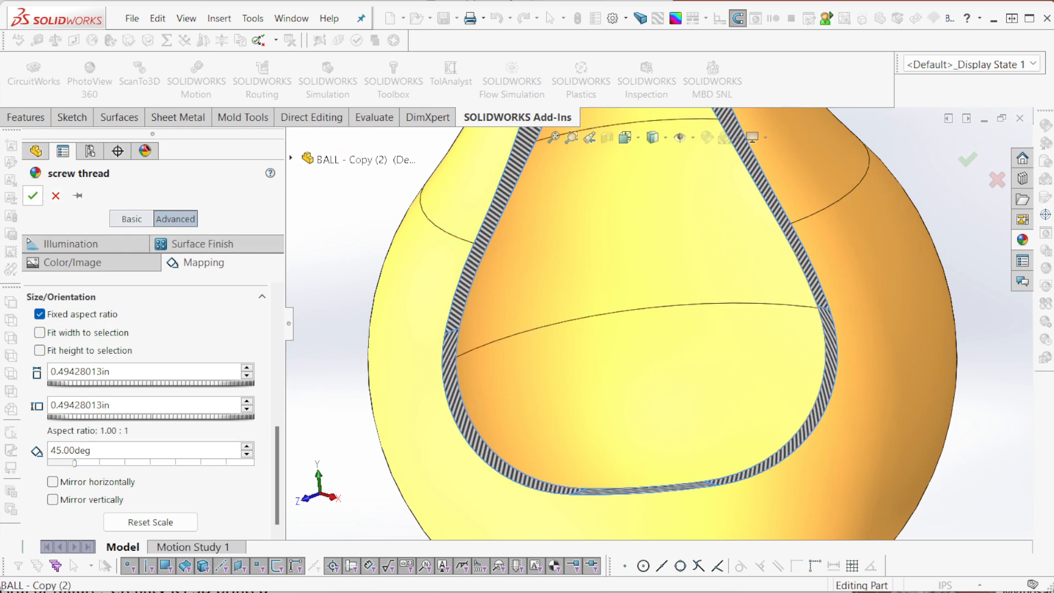
Accept the screw thread appearance's mapping changes and select the fillet face on the cutaway opening's wall.
{"action": "left_click", "coordinate": [33, 195]}
{"action": "scroll", "coordinate": [817, 400], "scroll_direction": "down", "scroll_amount": 2}
{"action": "scroll", "coordinate": [817, 399], "scroll_direction": "up", "scroll_amount": 3}
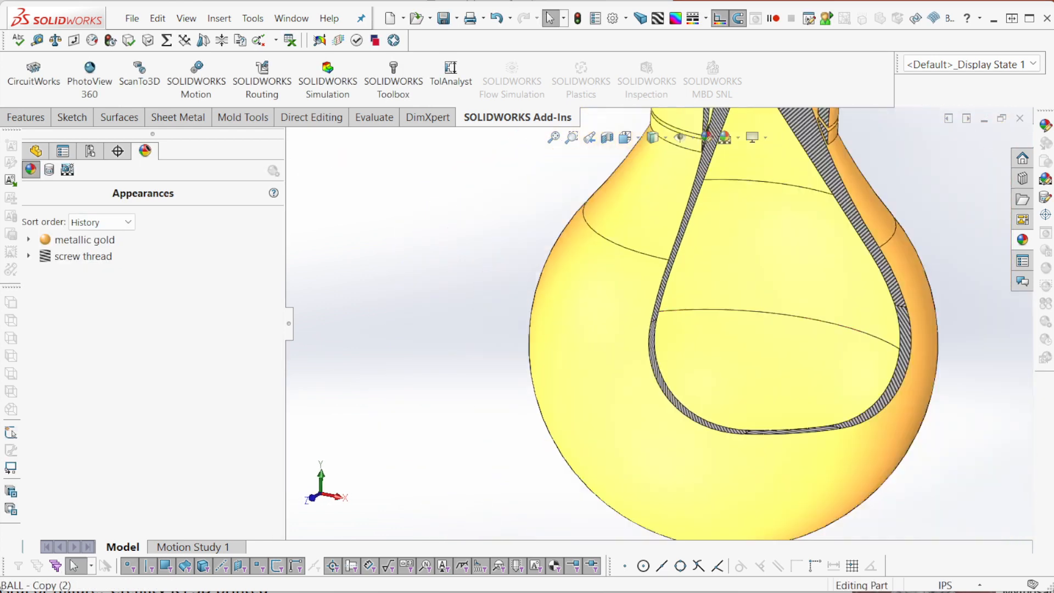
{"action": "left_click", "coordinate": [855, 351]}
{"action": "scroll", "coordinate": [812, 318], "scroll_direction": "down", "scroll_amount": 3}
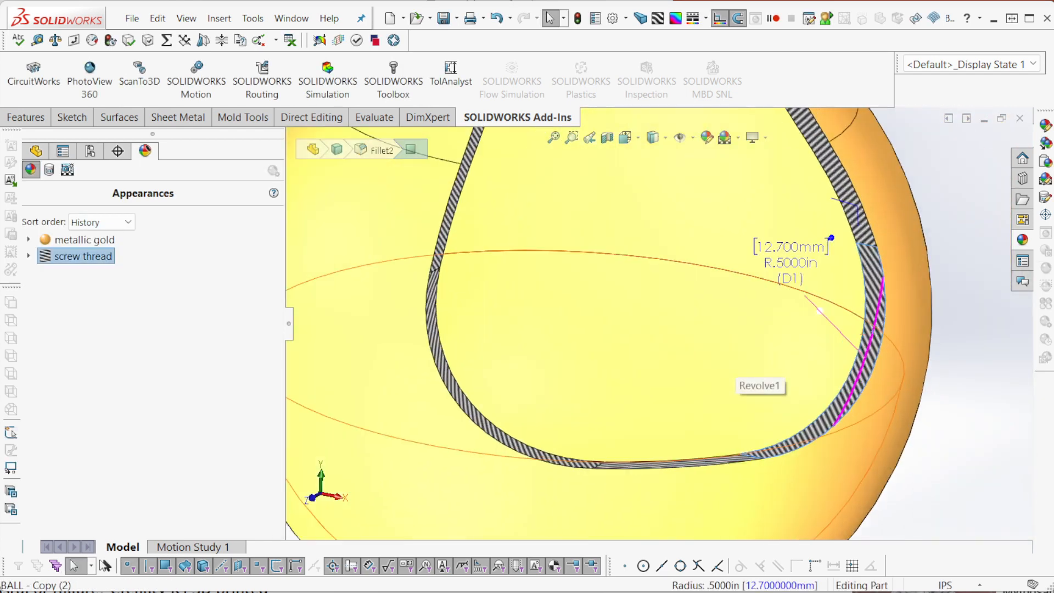
Select the rounded fillet faces at both lower corners of the cutaway opening.
{"action": "scroll", "coordinate": [800, 318], "scroll_direction": "up", "scroll_amount": 3}
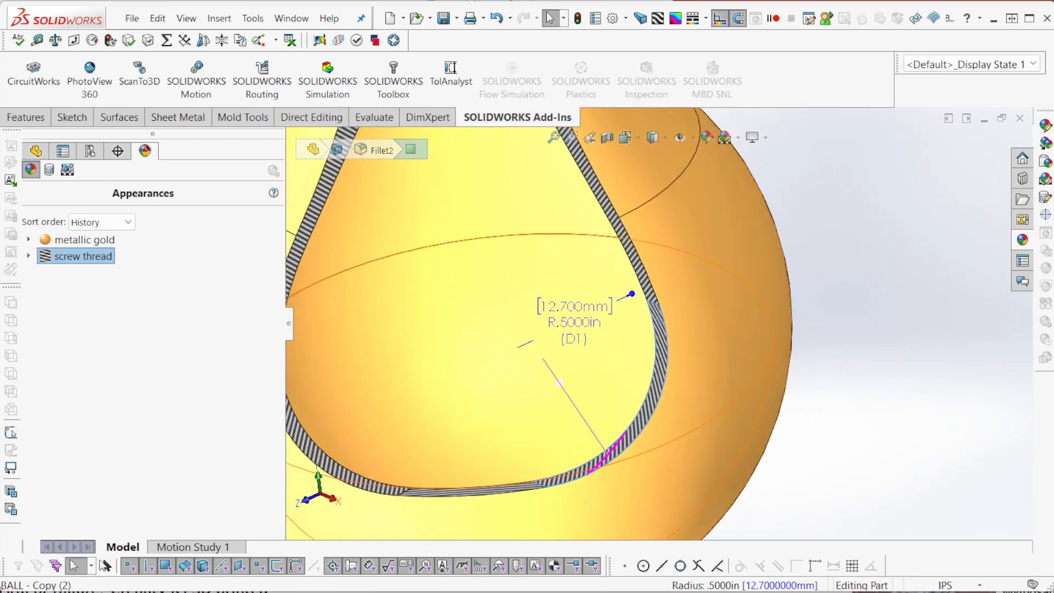
{"action": "scroll", "coordinate": [801, 318], "scroll_direction": "down", "scroll_amount": 3}
{"action": "scroll", "coordinate": [628, 295], "scroll_direction": "up", "scroll_amount": 3}
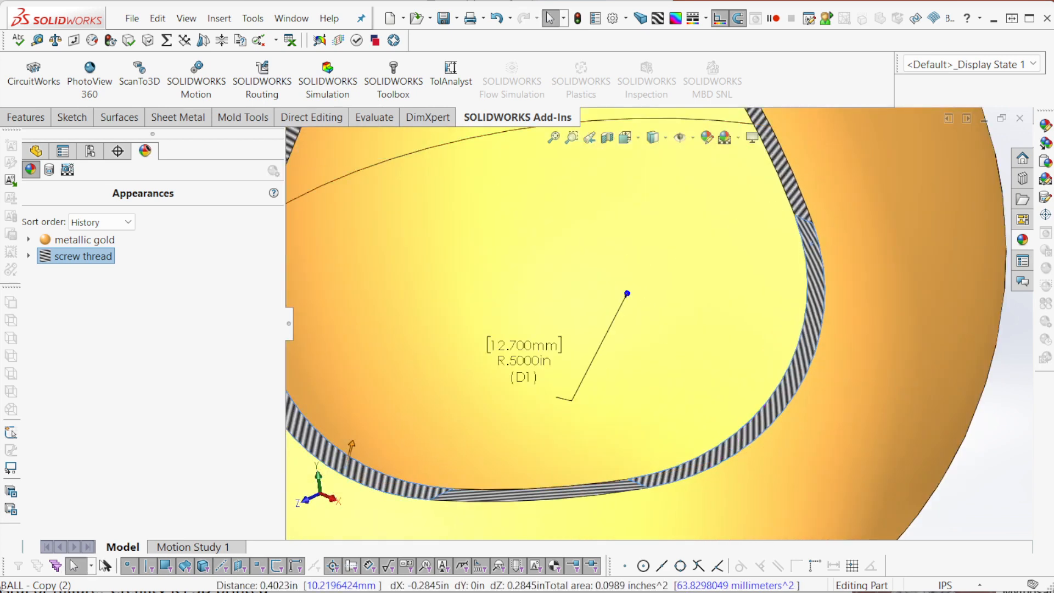
{"action": "scroll", "coordinate": [628, 294], "scroll_direction": "down", "scroll_amount": 3}
{"action": "right_click", "coordinate": [402, 405]}
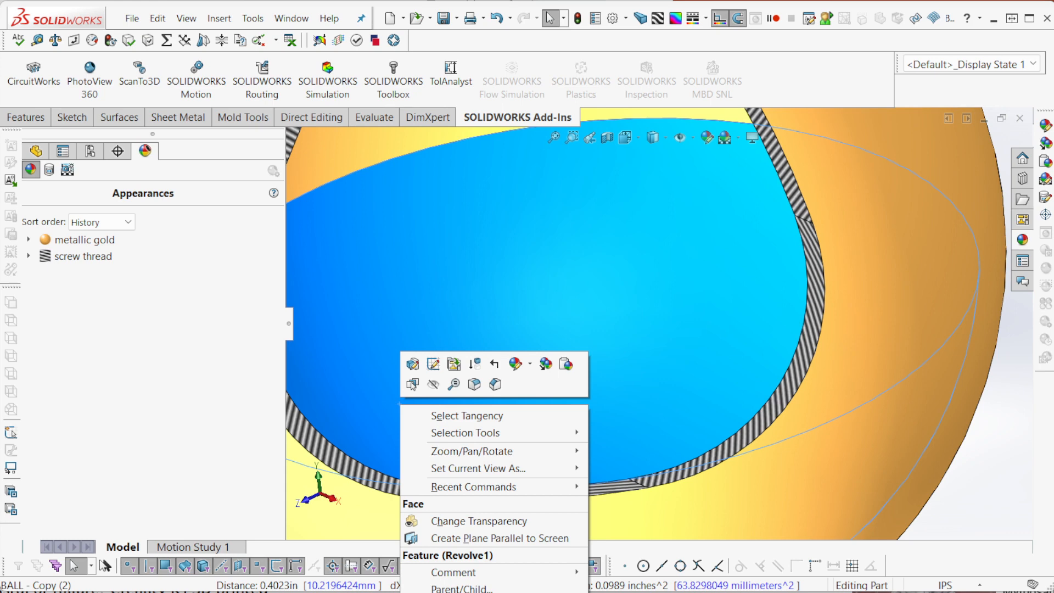
{"action": "left_click", "coordinate": [361, 478]}
{"action": "left_click", "coordinate": [363, 479]}
{"action": "middle_click_drag", "start_coordinate": [855, 309], "coordinate": [900, 307]}
{"action": "left_click", "coordinate": [834, 331], "text": "ctrl"}
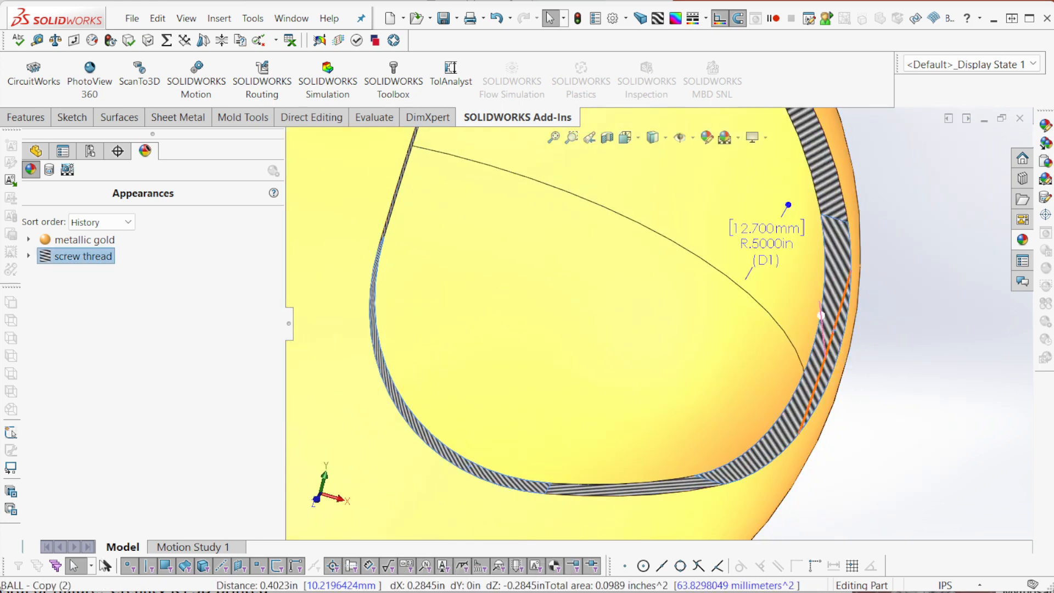
{"action": "left_click", "coordinate": [834, 331], "text": "ctrl"}
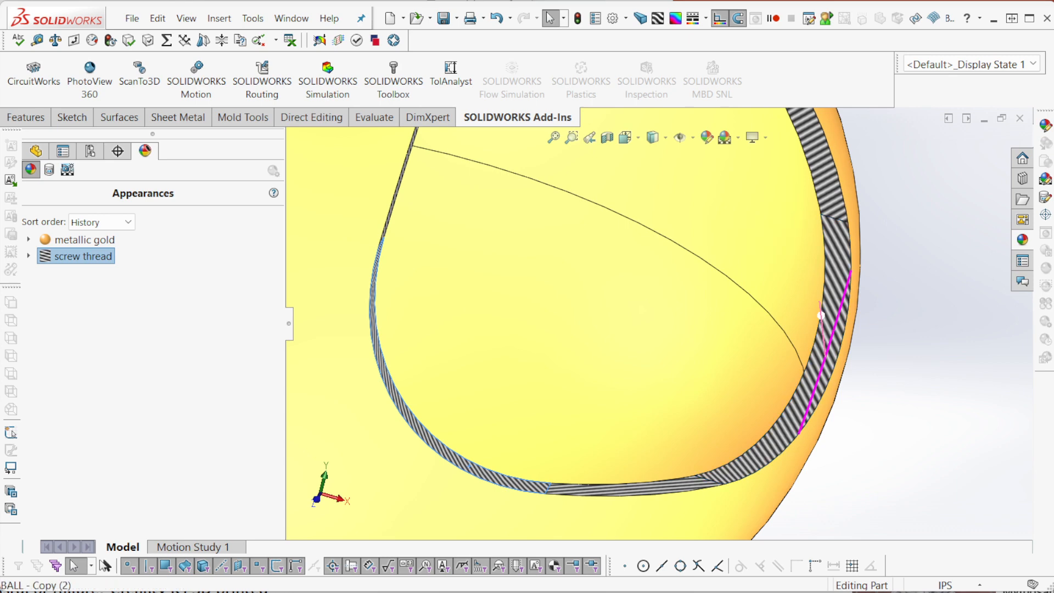
Edit the fillet feature's screw thread appearance and set its mapping rotation to 135 degrees, followed by 225 degrees.
{"action": "right_click", "coordinate": [835, 331]}
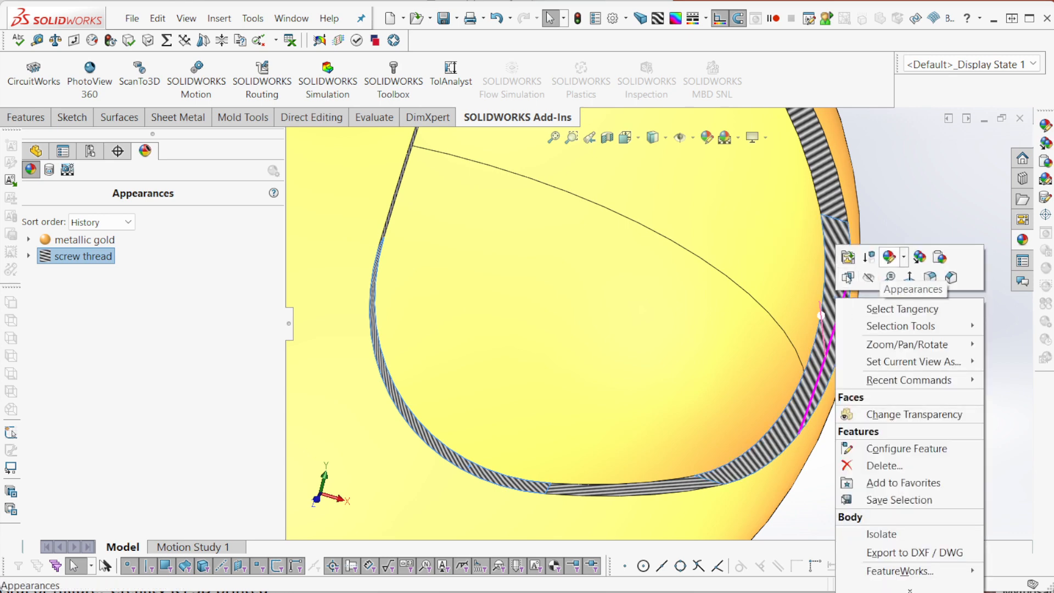
{"action": "left_click", "coordinate": [890, 257]}
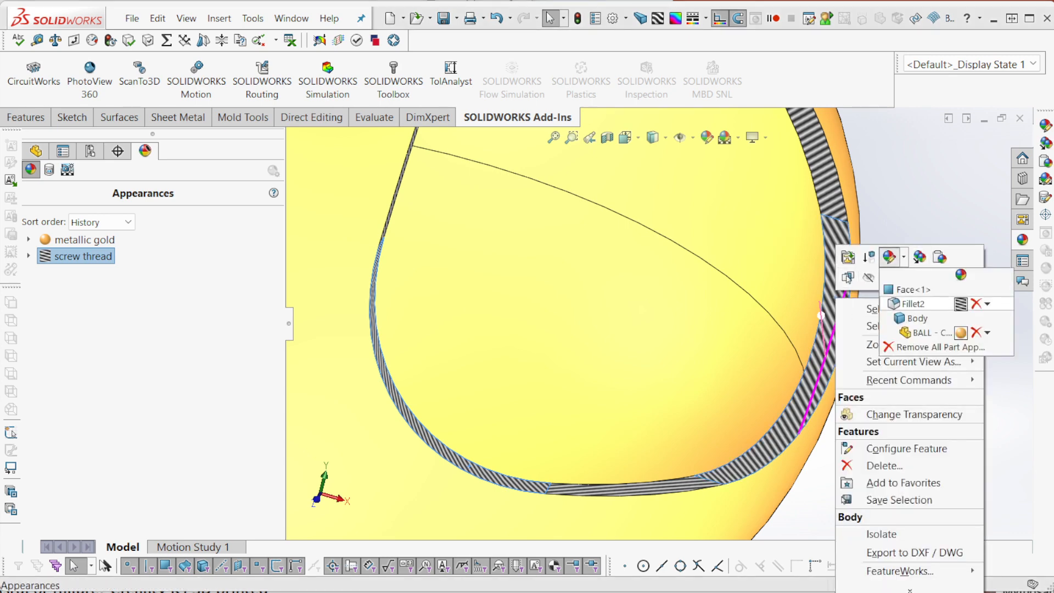
{"action": "left_click", "coordinate": [923, 304]}
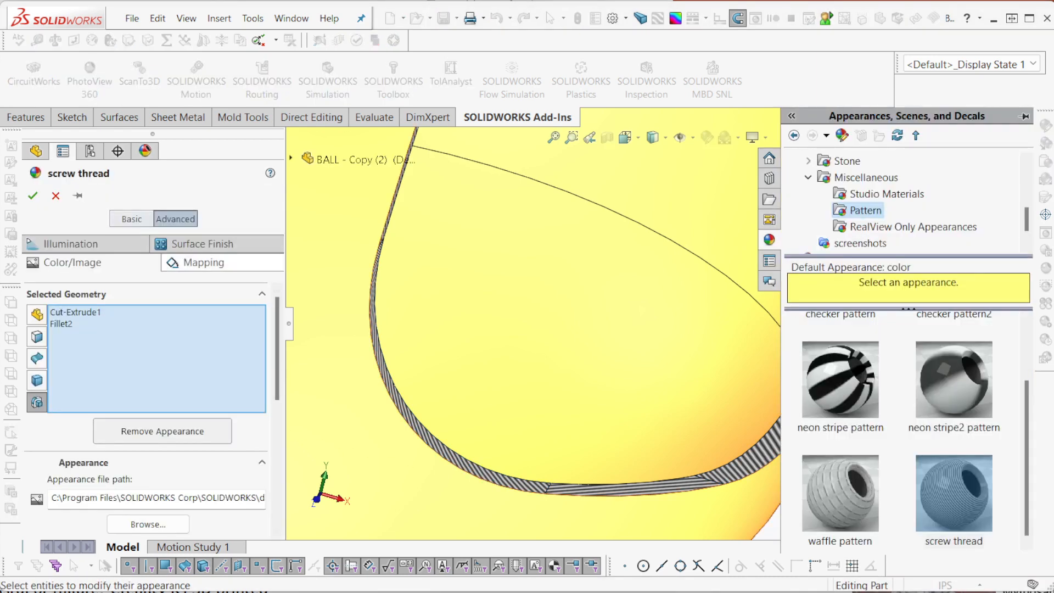
{"action": "left_click", "coordinate": [204, 263]}
{"action": "scroll", "coordinate": [145, 384], "scroll_direction": "down", "scroll_amount": 3}
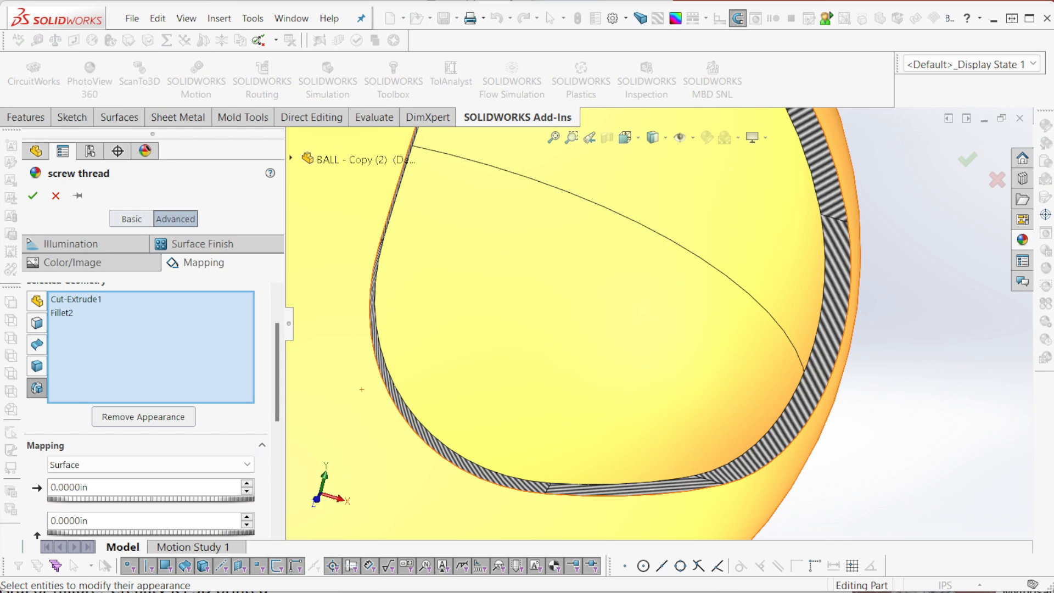
{"action": "scroll", "coordinate": [175, 449], "scroll_direction": "down", "scroll_amount": 7}
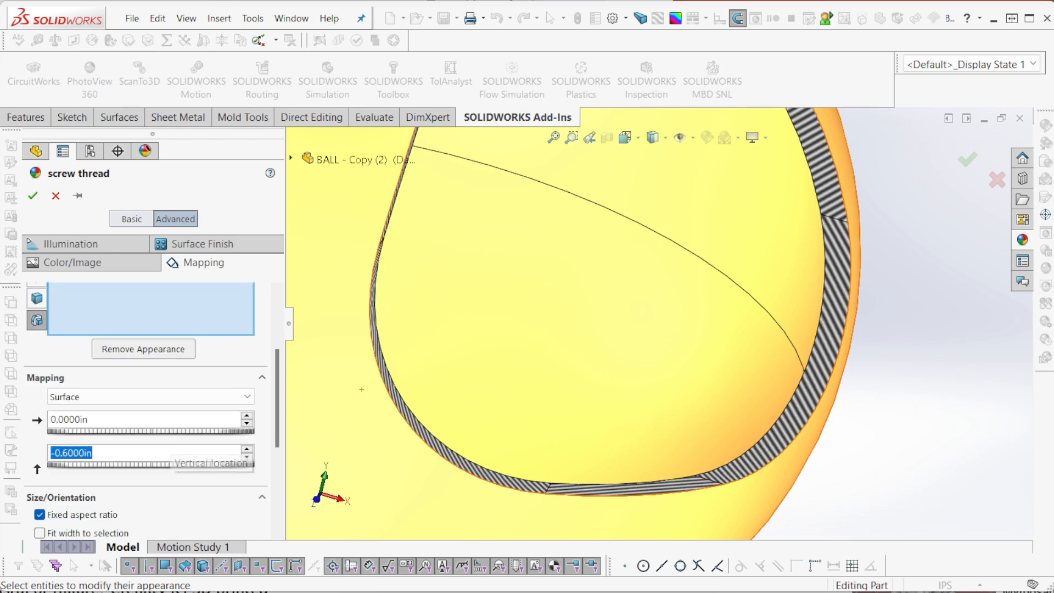
{"action": "scroll", "coordinate": [146, 384], "scroll_direction": "down", "scroll_amount": 9}
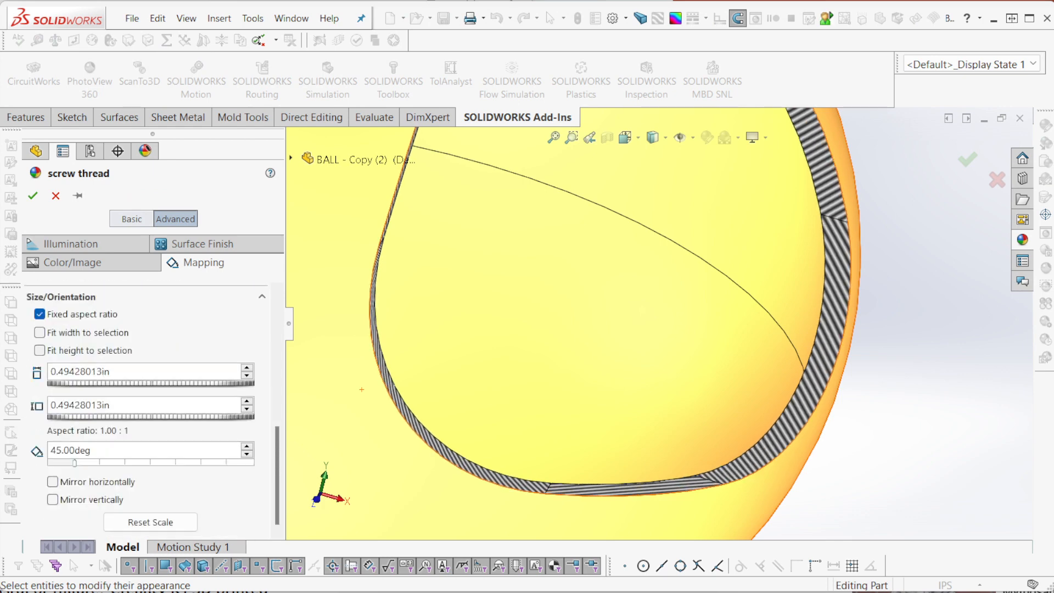
{"action": "double_click", "coordinate": [71, 450]}
{"action": "type", "text": "135"}
{"action": "key", "text": "Return"}
{"action": "type", "text": "225"}
{"action": "key", "text": "Return"}
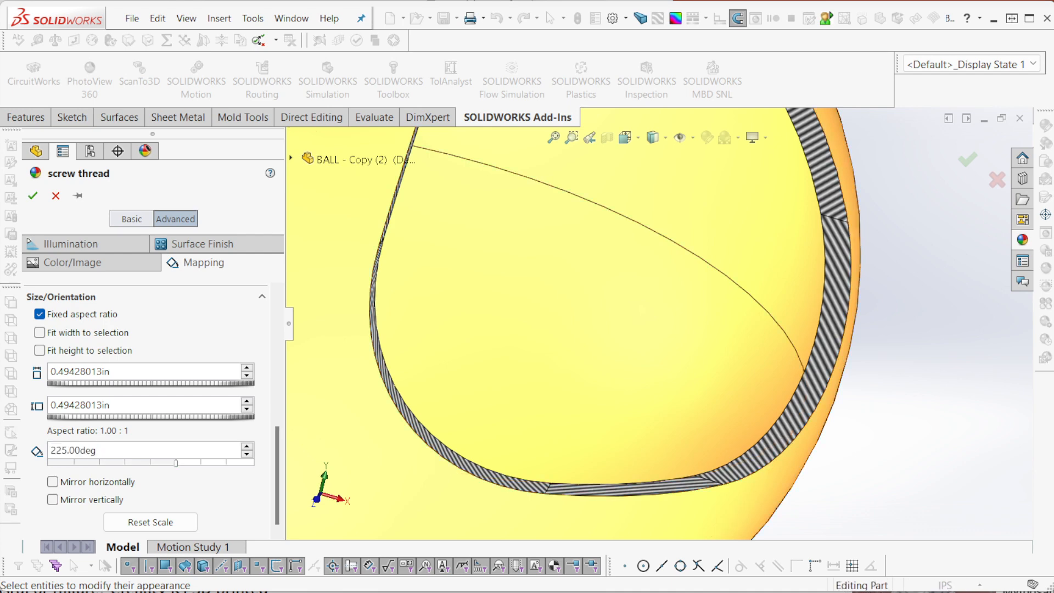
Check the hatch on both sides of the opening and accept the screw thread appearance's mapping changes.
{"action": "scroll", "coordinate": [666, 313], "scroll_direction": "up", "scroll_amount": 4}
{"action": "middle_click_drag", "start_coordinate": [666, 313], "coordinate": [549, 312]}
{"action": "scroll", "coordinate": [736, 311], "scroll_direction": "down", "scroll_amount": 3}
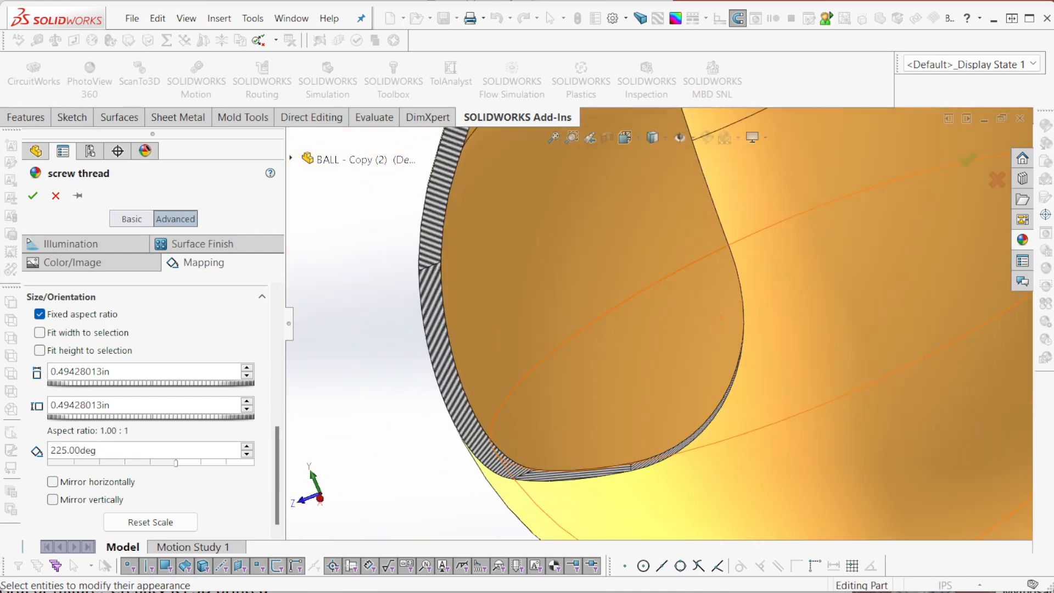
{"action": "middle_click_drag", "start_coordinate": [729, 312], "coordinate": [764, 314]}
{"action": "key", "text": "Return"}
{"action": "scroll", "coordinate": [666, 313], "scroll_direction": "up", "scroll_amount": 4}
{"action": "middle_click_drag", "start_coordinate": [665, 313], "coordinate": [790, 316]}
{"action": "scroll", "coordinate": [818, 329], "scroll_direction": "down", "scroll_amount": 3}
{"action": "scroll", "coordinate": [819, 330], "scroll_direction": "down", "scroll_amount": 5}
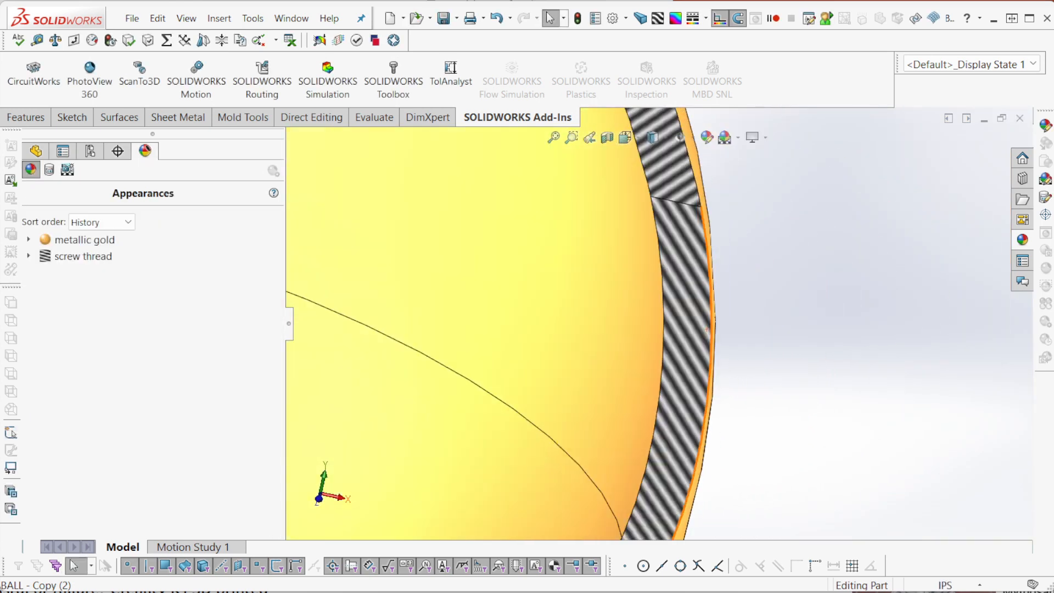
Reopen the Fillet2 feature's screw thread appearance and set its mapping rotation to 135 degrees.
{"action": "right_click", "coordinate": [694, 351]}
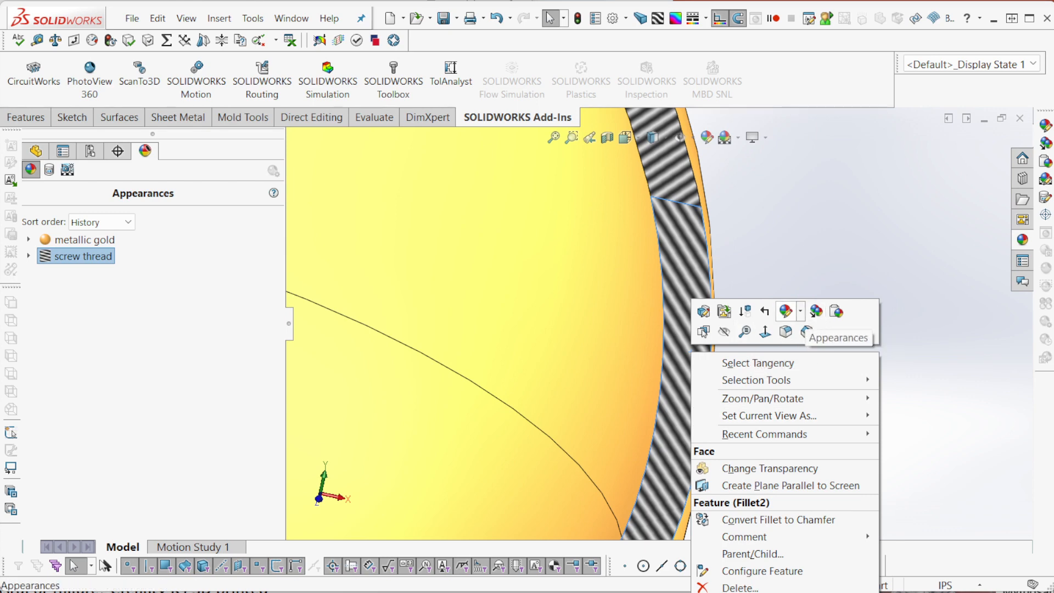
{"action": "left_click", "coordinate": [786, 310]}
{"action": "left_click", "coordinate": [857, 358]}
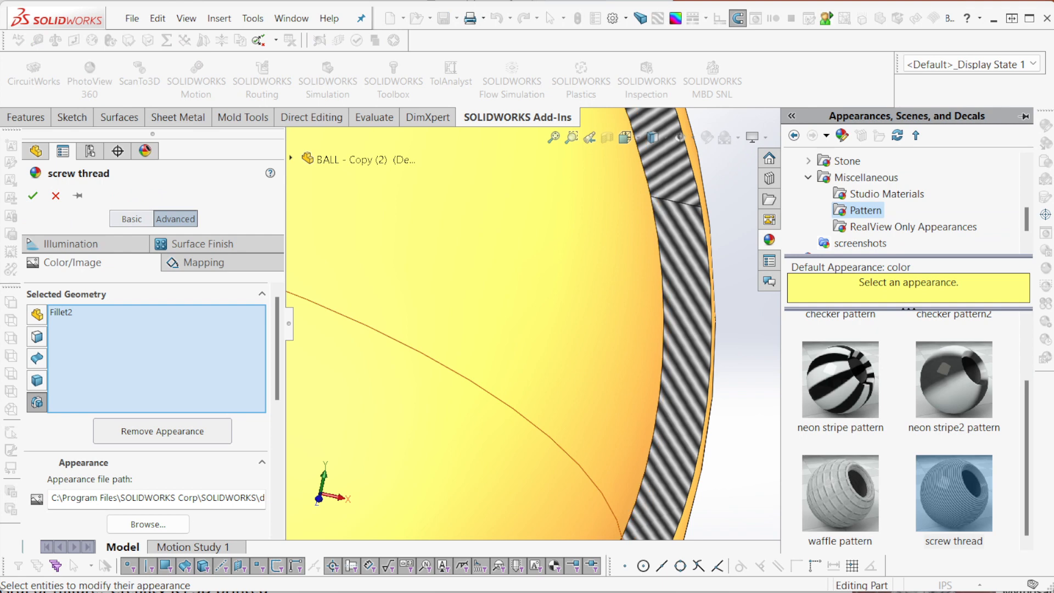
{"action": "left_click", "coordinate": [195, 263]}
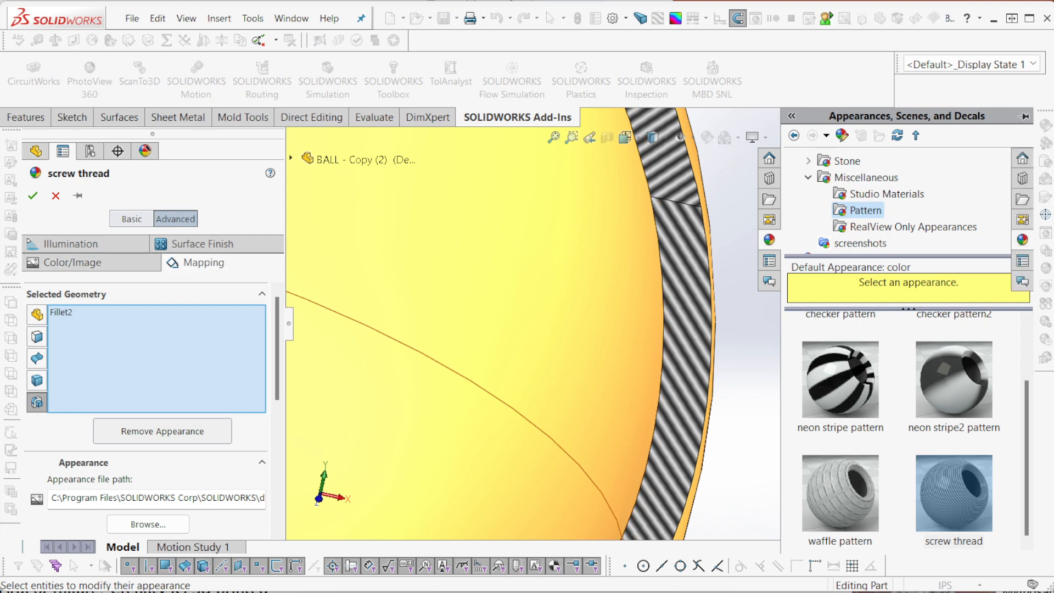
{"action": "scroll", "coordinate": [164, 488], "scroll_direction": "down", "scroll_amount": 7}
{"action": "scroll", "coordinate": [341, 440], "scroll_direction": "down", "scroll_amount": 2}
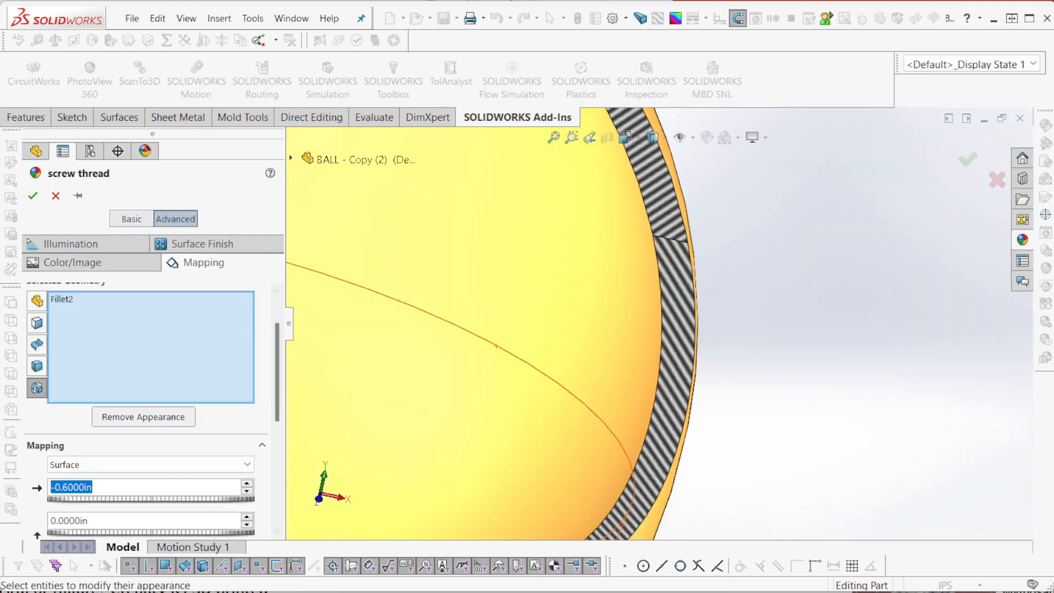
{"action": "scroll", "coordinate": [264, 439], "scroll_direction": "down", "scroll_amount": 3}
{"action": "scroll", "coordinate": [148, 412], "scroll_direction": "down", "scroll_amount": 2}
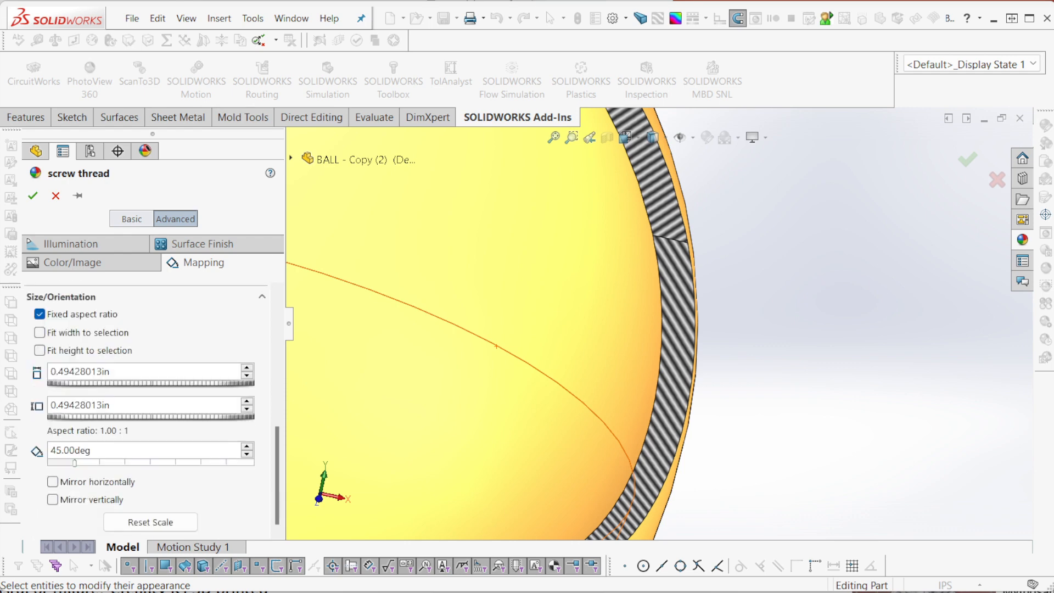
{"action": "left_click_drag", "start_coordinate": [92, 451], "coordinate": [49, 451]}
{"action": "type", "text": "135"}
{"action": "key", "text": "Return"}
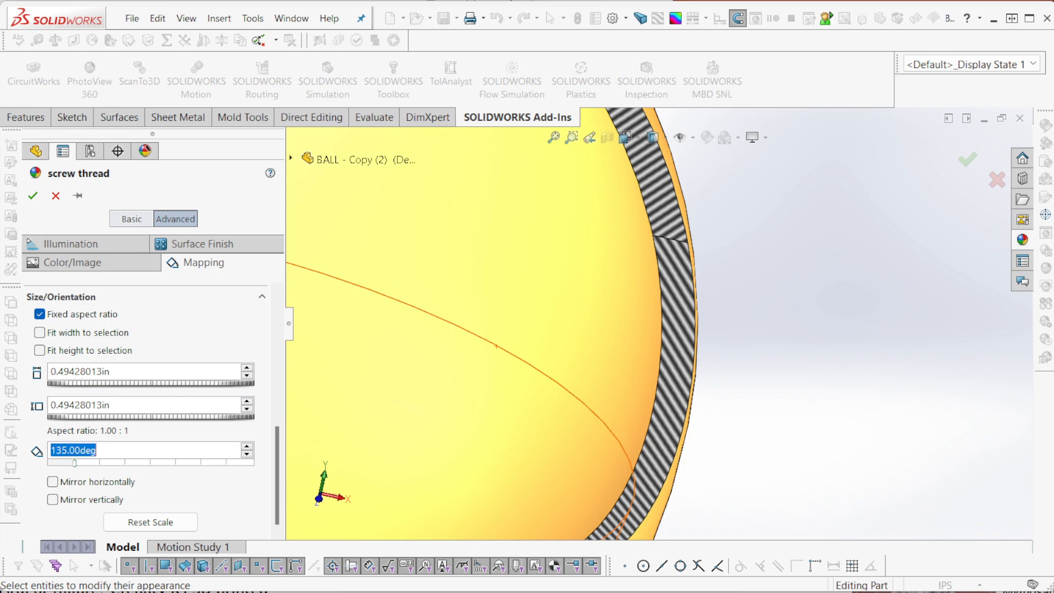
{"action": "key", "text": "Tab"}
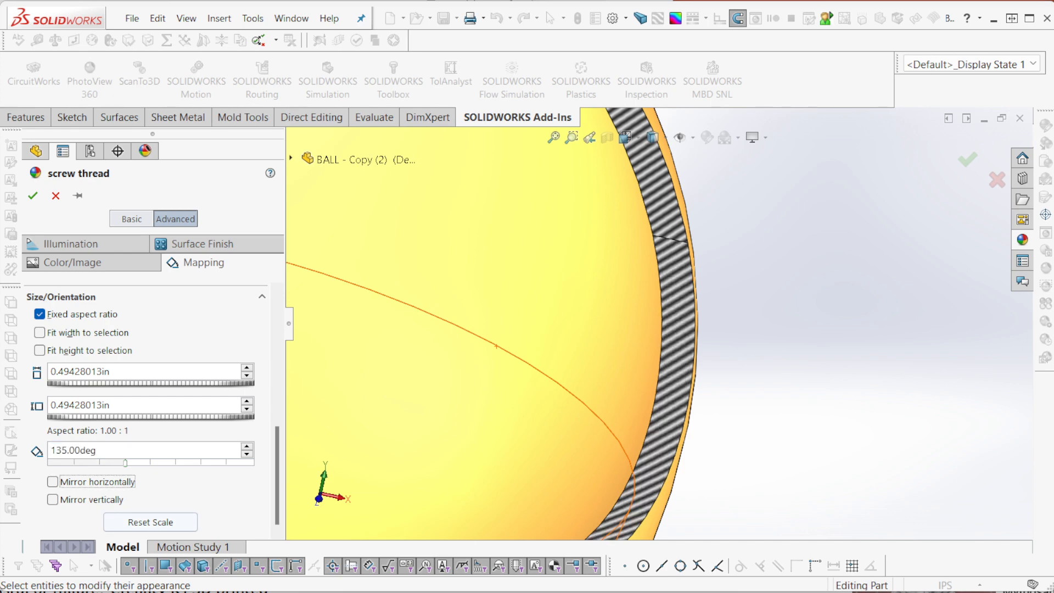
Examine how the hatch lines meet between the fillets and the straight walls on both sides of the opening.
{"action": "scroll", "coordinate": [646, 217], "scroll_direction": "down", "scroll_amount": 4}
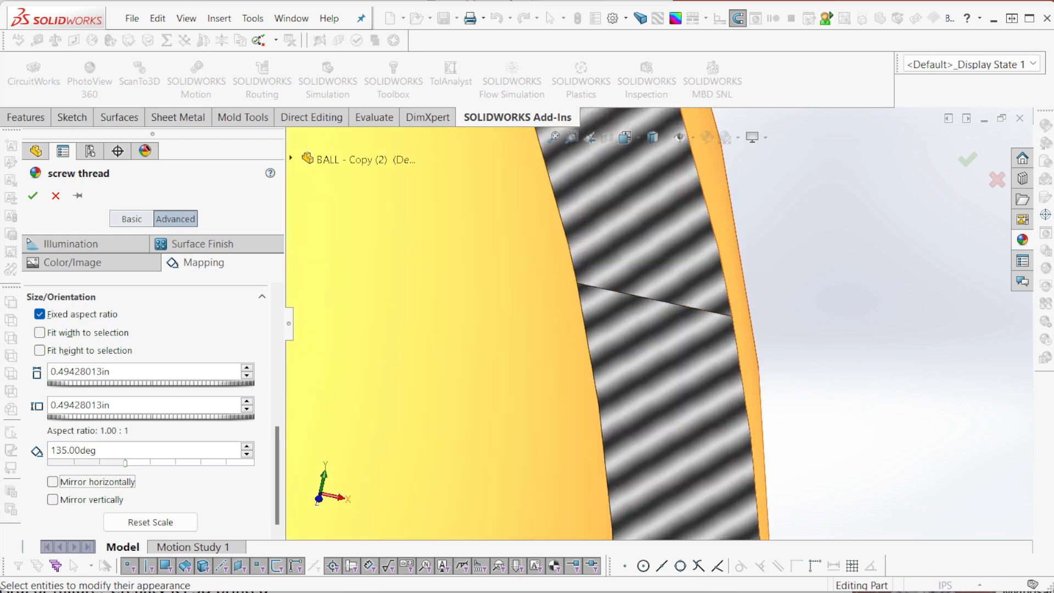
{"action": "scroll", "coordinate": [731, 272], "scroll_direction": "up", "scroll_amount": 5}
{"action": "scroll", "coordinate": [582, 351], "scroll_direction": "up", "scroll_amount": 4}
{"action": "middle_click_drag", "start_coordinate": [582, 350], "coordinate": [417, 348]}
{"action": "scroll", "coordinate": [493, 349], "scroll_direction": "down", "scroll_amount": 5}
{"action": "scroll", "coordinate": [494, 350], "scroll_direction": "down", "scroll_amount": 5}
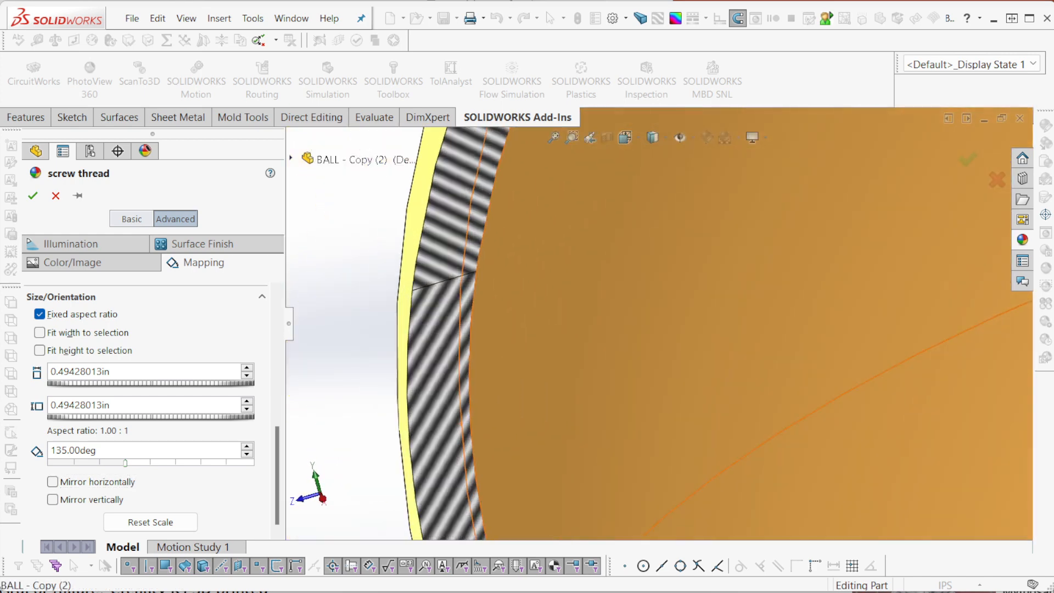
{"action": "scroll", "coordinate": [659, 324], "scroll_direction": "up", "scroll_amount": 6}
{"action": "scroll", "coordinate": [952, 306], "scroll_direction": "down", "scroll_amount": 4}
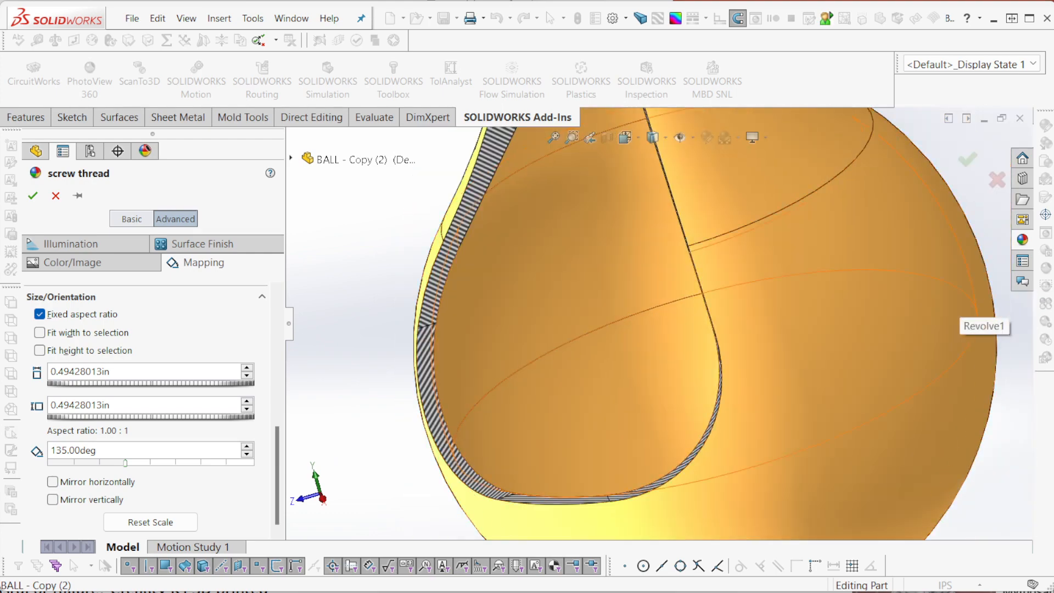
{"action": "middle_click_drag", "start_coordinate": [879, 315], "coordinate": [1010, 313]}
{"action": "scroll", "coordinate": [850, 308], "scroll_direction": "up", "scroll_amount": 5}
{"action": "scroll", "coordinate": [735, 335], "scroll_direction": "up", "scroll_amount": 3}
{"action": "scroll", "coordinate": [813, 346], "scroll_direction": "down", "scroll_amount": 7}
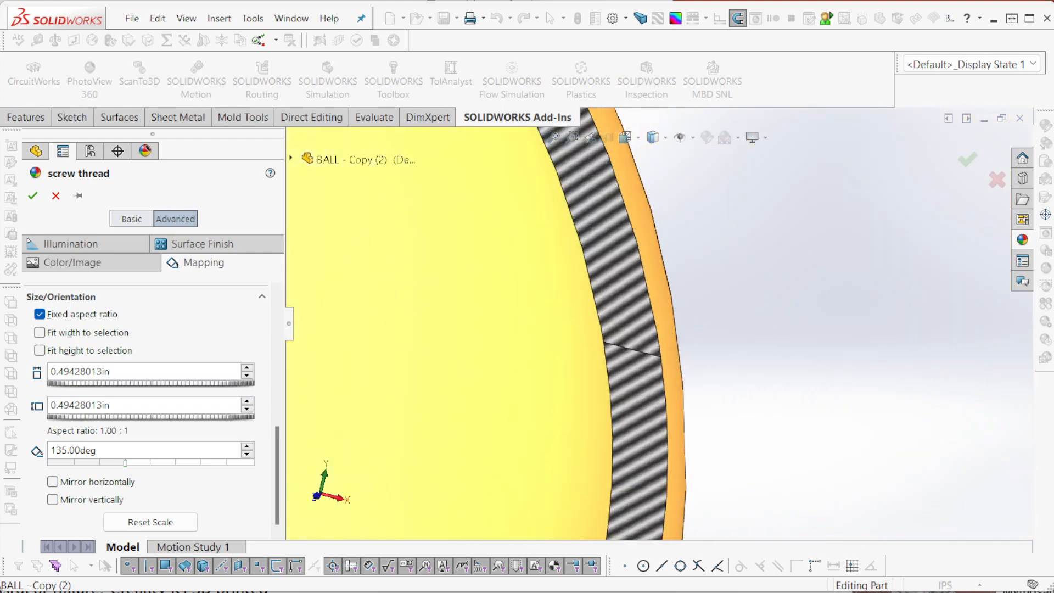
{"action": "scroll", "coordinate": [656, 363], "scroll_direction": "down", "scroll_amount": 5}
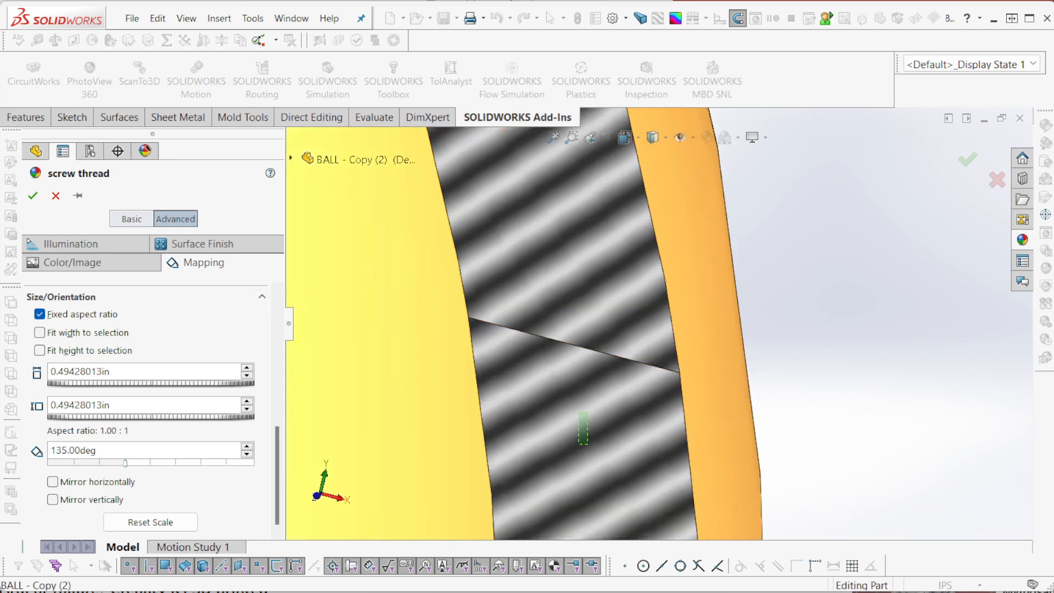
Deselect and reselect Fillet2 as the appearance's target and cancel the screw thread appearance edit.
{"action": "left_click", "coordinate": [584, 437]}
{"action": "left_click", "coordinate": [584, 437]}
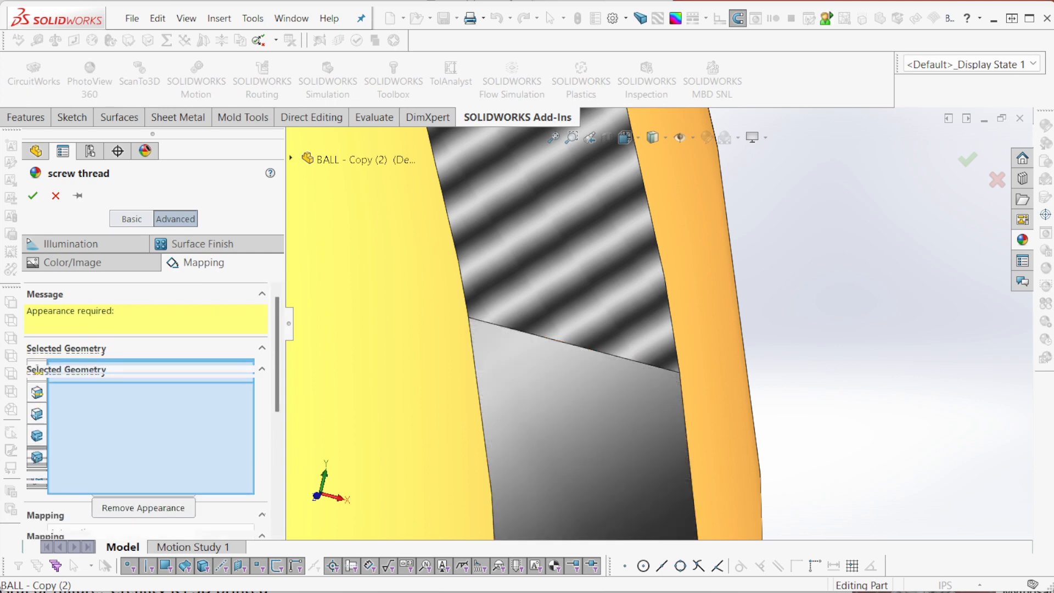
{"action": "left_click", "coordinate": [584, 437]}
{"action": "scroll", "coordinate": [584, 436], "scroll_direction": "up", "scroll_amount": 1}
{"action": "scroll", "coordinate": [584, 436], "scroll_direction": "up", "scroll_amount": 4}
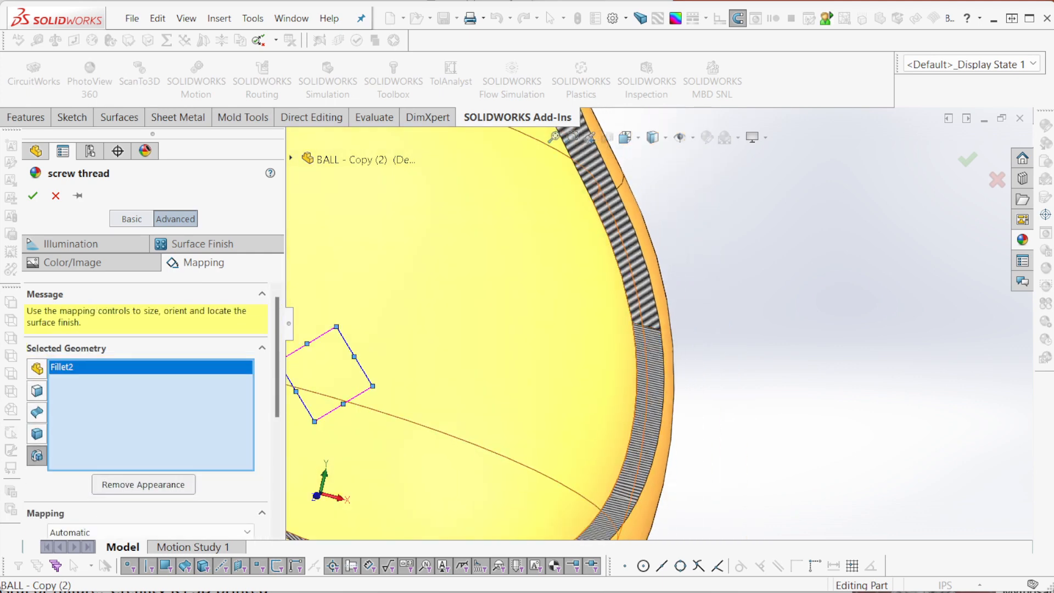
{"action": "left_click", "coordinate": [56, 195]}
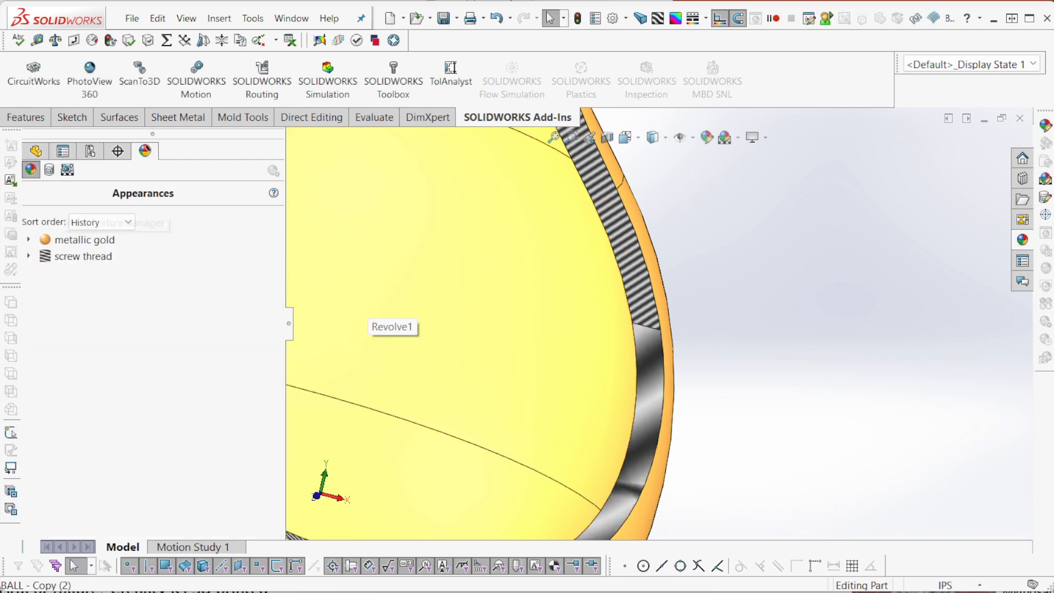
Copy the screw thread appearance from the Cut-Extrude1 wall face and paste it onto the adjoining Fillet2 face.
{"action": "scroll", "coordinate": [494, 311], "scroll_direction": "up", "scroll_amount": 5}
{"action": "middle_click_drag", "start_coordinate": [582, 324], "coordinate": [607, 335]}
{"action": "scroll", "coordinate": [607, 336], "scroll_direction": "down", "scroll_amount": 4}
{"action": "right_click", "coordinate": [652, 317]}
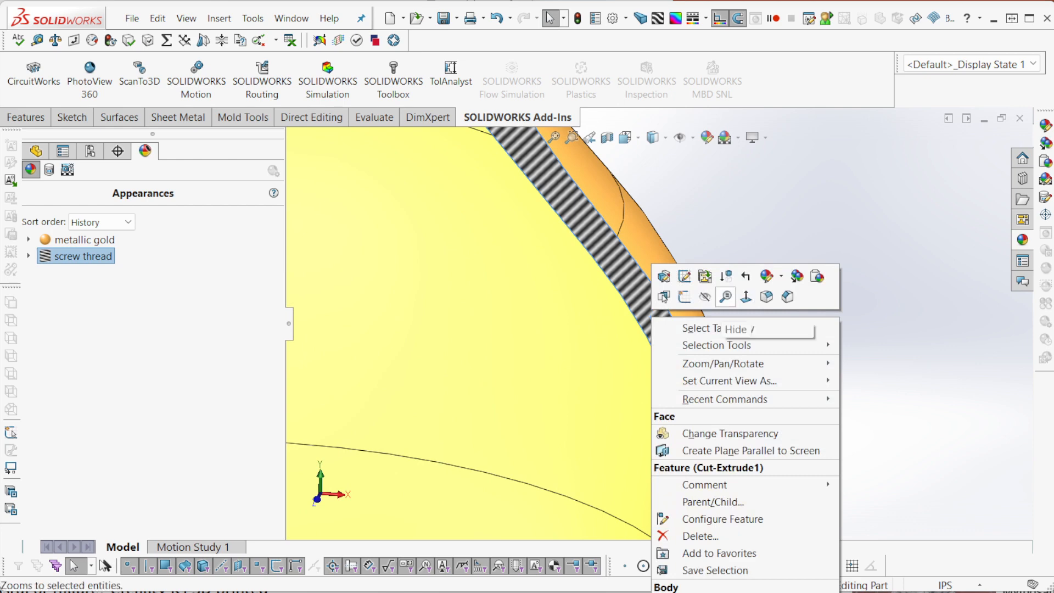
{"action": "left_click", "coordinate": [797, 277]}
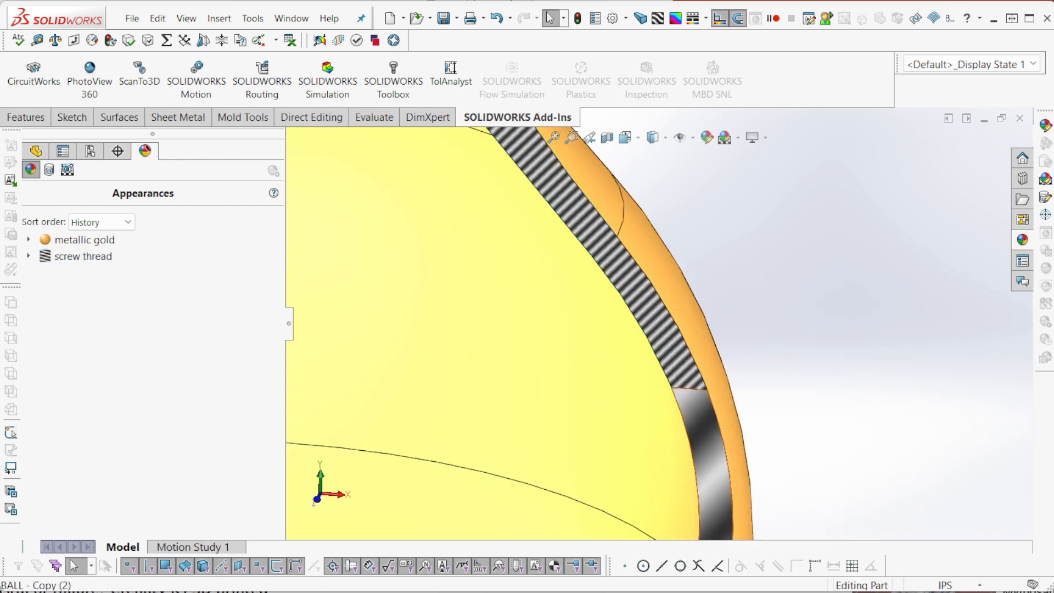
{"action": "right_click", "coordinate": [709, 432]}
{"action": "left_click", "coordinate": [855, 394]}
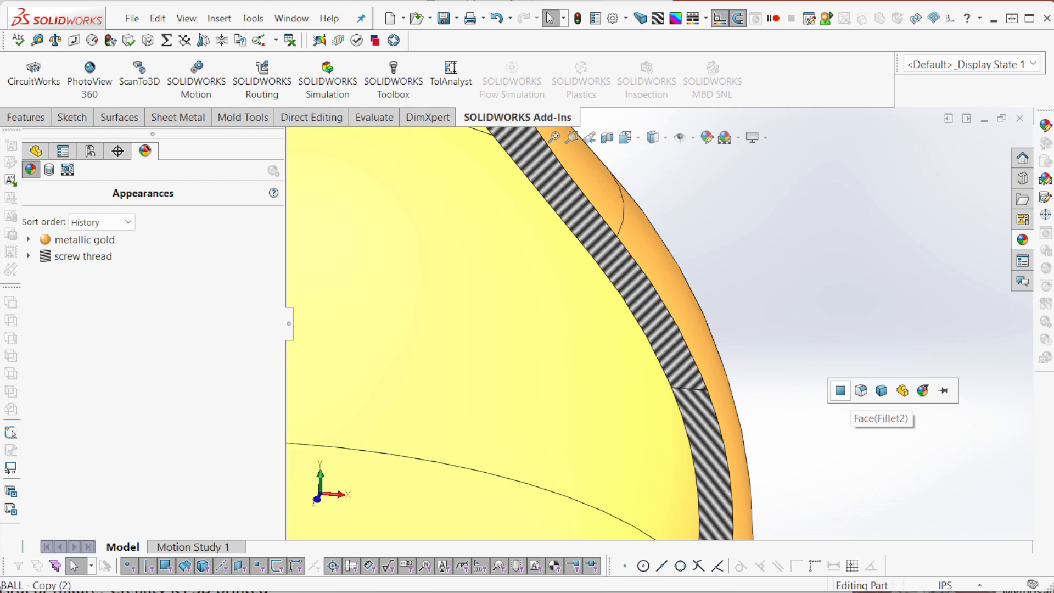
{"action": "left_click", "coordinate": [841, 391]}
Remove the feature-level screw thread appearance from Fillet2 through the right-hand fillet face.
{"action": "right_click", "coordinate": [718, 390]}
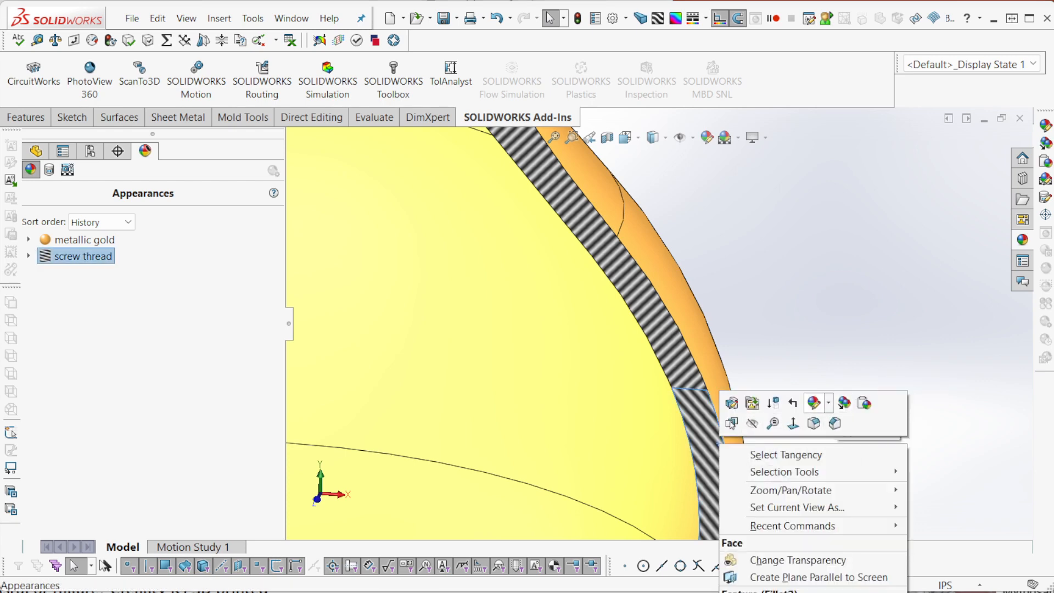
{"action": "left_click", "coordinate": [815, 403]}
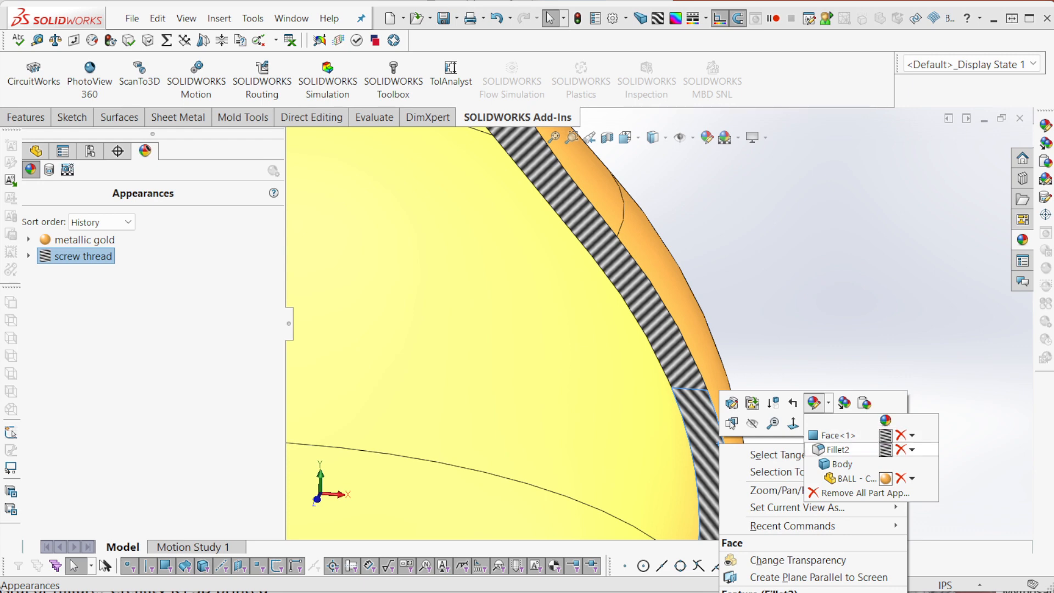
{"action": "left_click", "coordinate": [839, 450]}
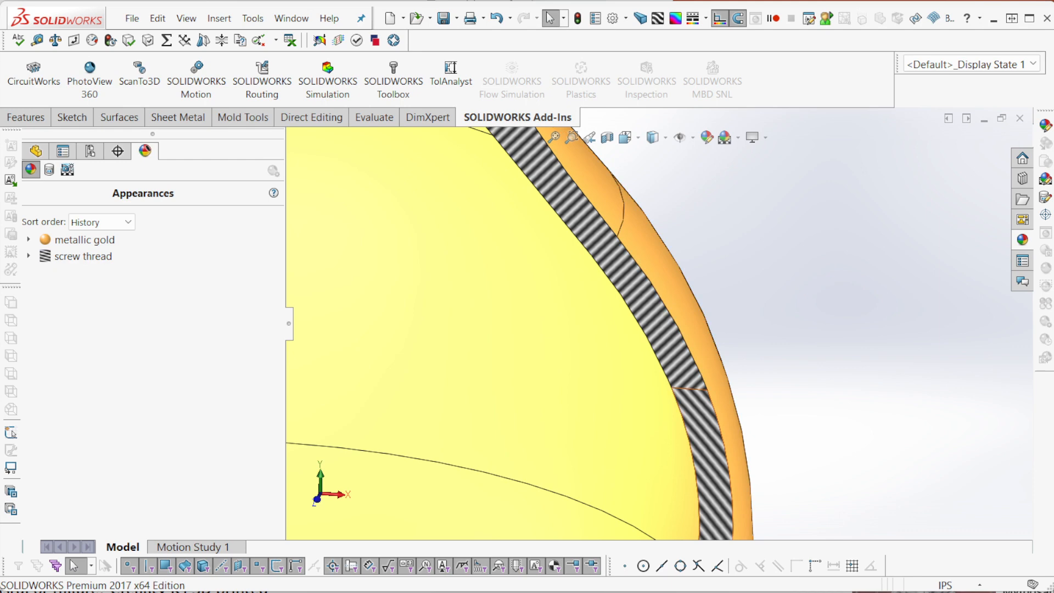
Edit the screw thread appearance of the right-hand Fillet2 face and set its mapping rotation to 135 degrees.
{"action": "right_click", "coordinate": [705, 385]}
{"action": "left_click", "coordinate": [802, 391]}
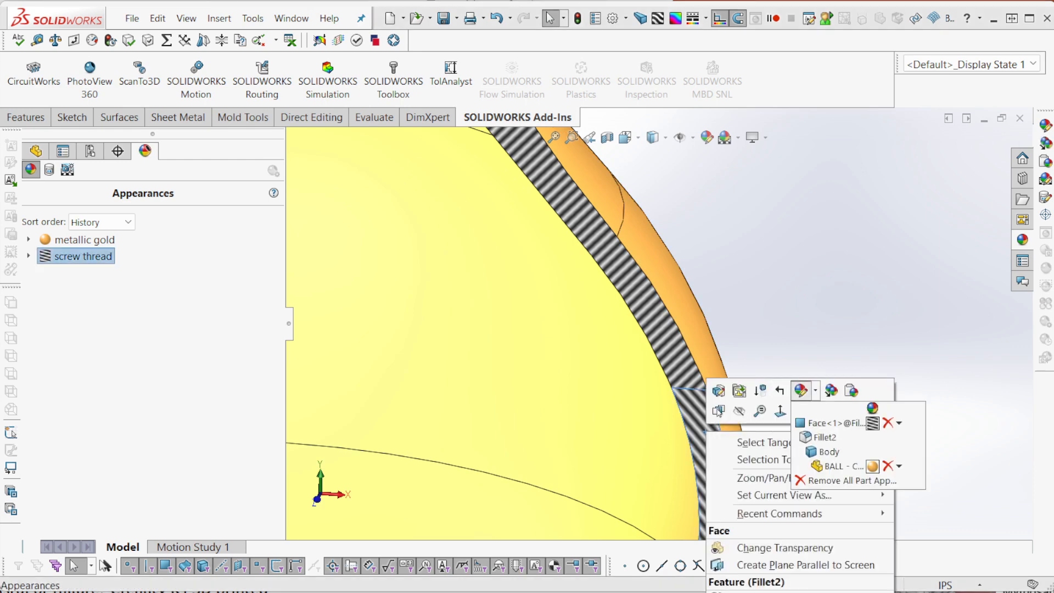
{"action": "left_click", "coordinate": [841, 417]}
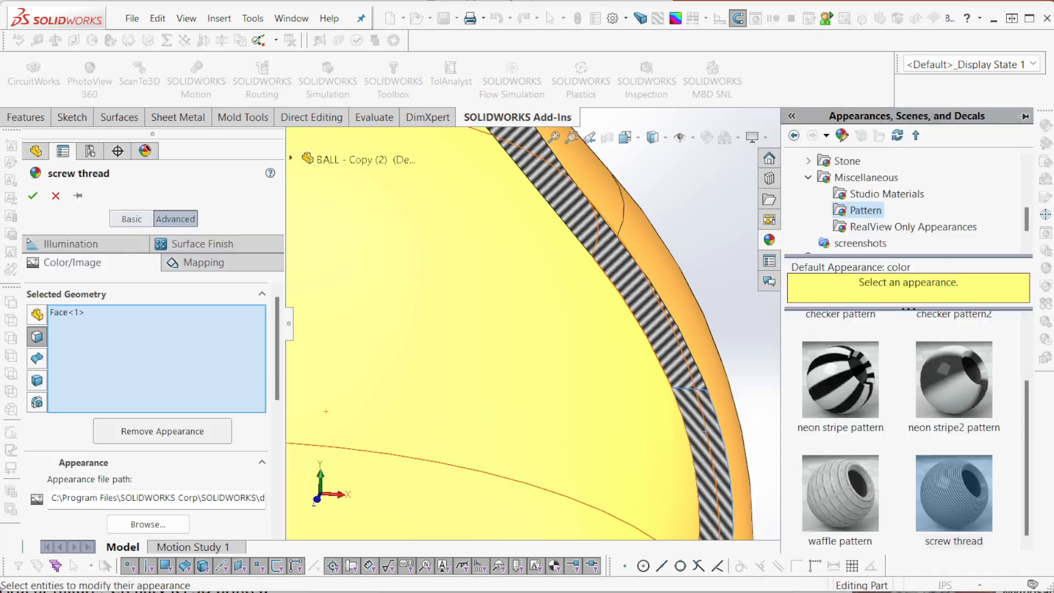
{"action": "scroll", "coordinate": [146, 374], "scroll_direction": "down", "scroll_amount": 3}
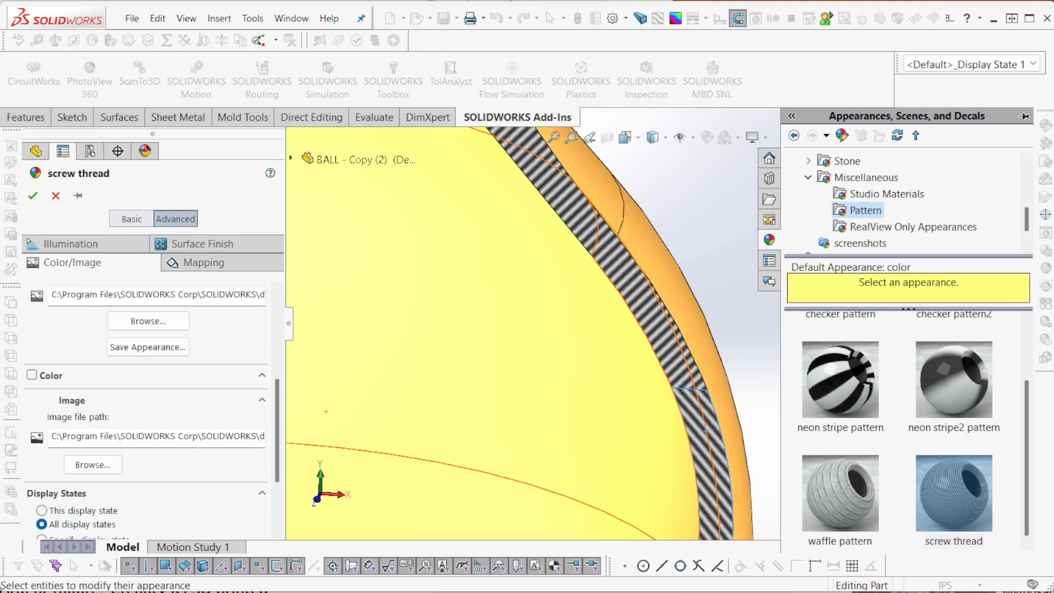
{"action": "left_click", "coordinate": [195, 263]}
{"action": "scroll", "coordinate": [146, 385], "scroll_direction": "down", "scroll_amount": 3}
{"action": "double_click", "coordinate": [70, 450]}
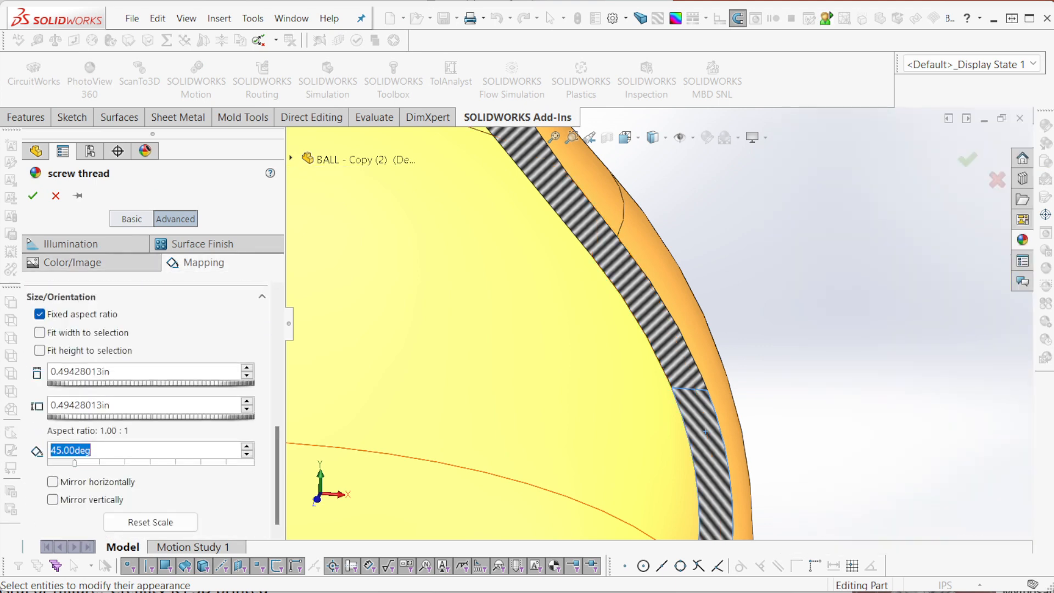
{"action": "type", "text": "135"}
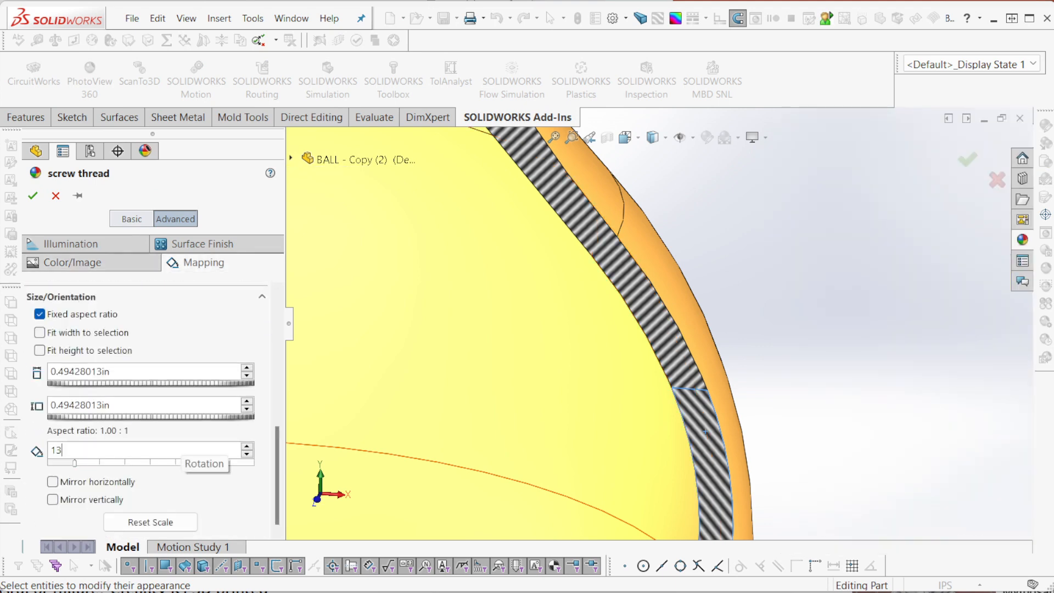
{"action": "key", "text": "Return"}
{"action": "key", "text": "Tab"}
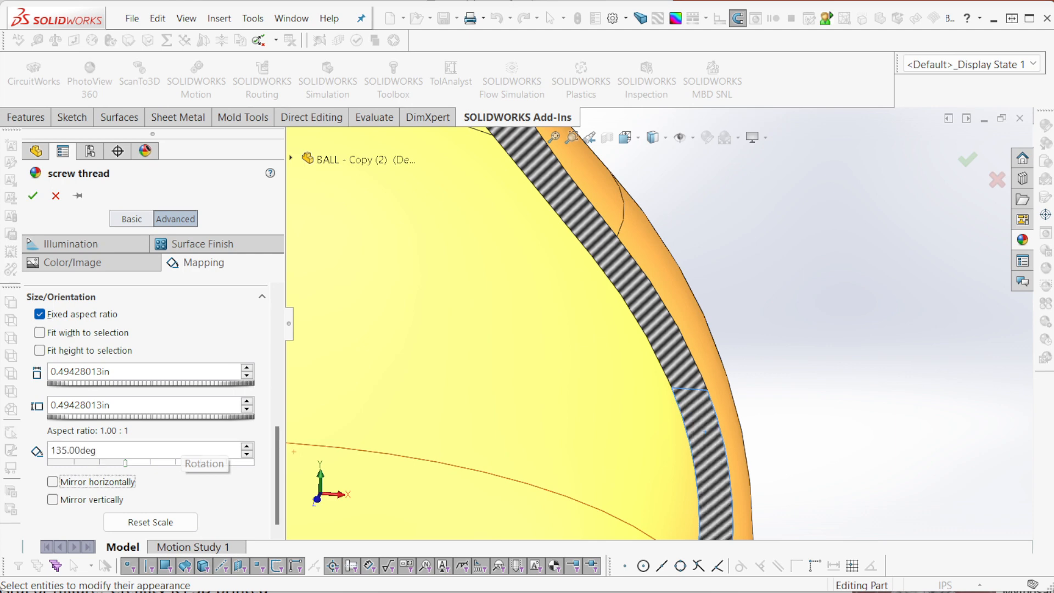
Shift the fillet face's vertical mapping offset to -0.3 in to line up its hatch with the adjoining wall, and accept the appearance.
{"action": "scroll", "coordinate": [637, 398], "scroll_direction": "down", "scroll_amount": 2}
{"action": "scroll", "coordinate": [785, 420], "scroll_direction": "down", "scroll_amount": 3}
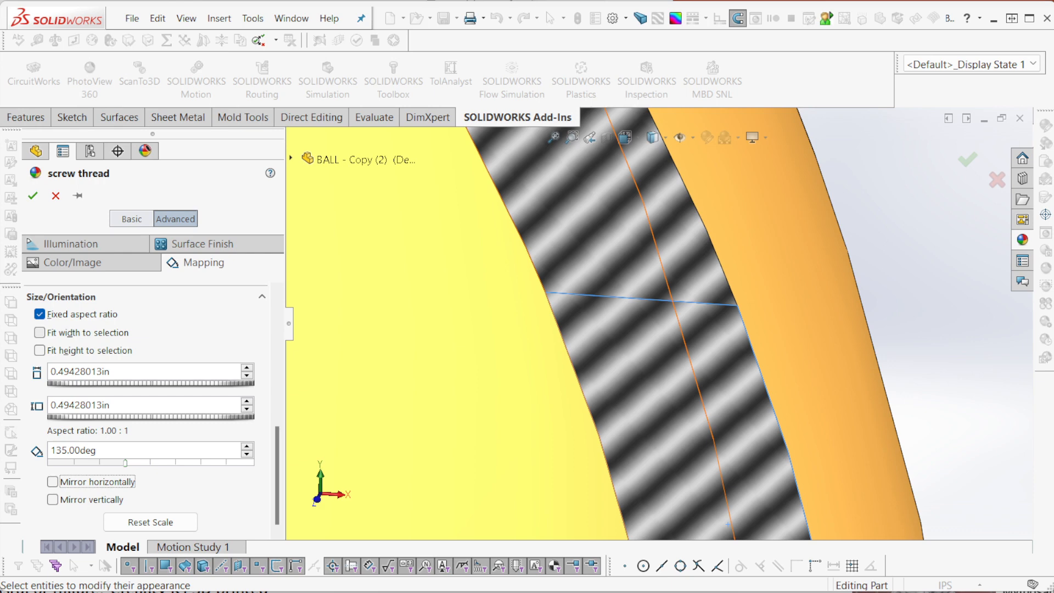
{"action": "scroll", "coordinate": [246, 319], "scroll_direction": "up", "scroll_amount": 1}
{"action": "left_click", "coordinate": [246, 317]}
{"action": "scroll", "coordinate": [247, 321], "scroll_direction": "up", "scroll_amount": 1}
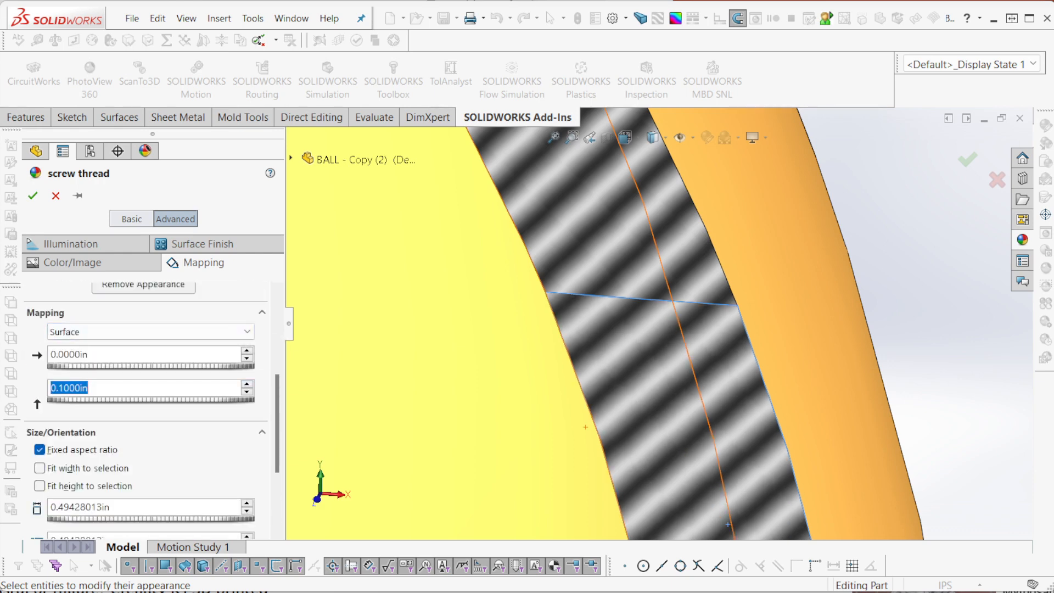
{"action": "mouse_move", "coordinate": [159, 400]}
{"action": "left_mouse_down"}
{"action": "mouse_move", "coordinate": [126, 400]}
{"action": "mouse_move", "coordinate": [146, 401]}
{"action": "left_mouse_up"}
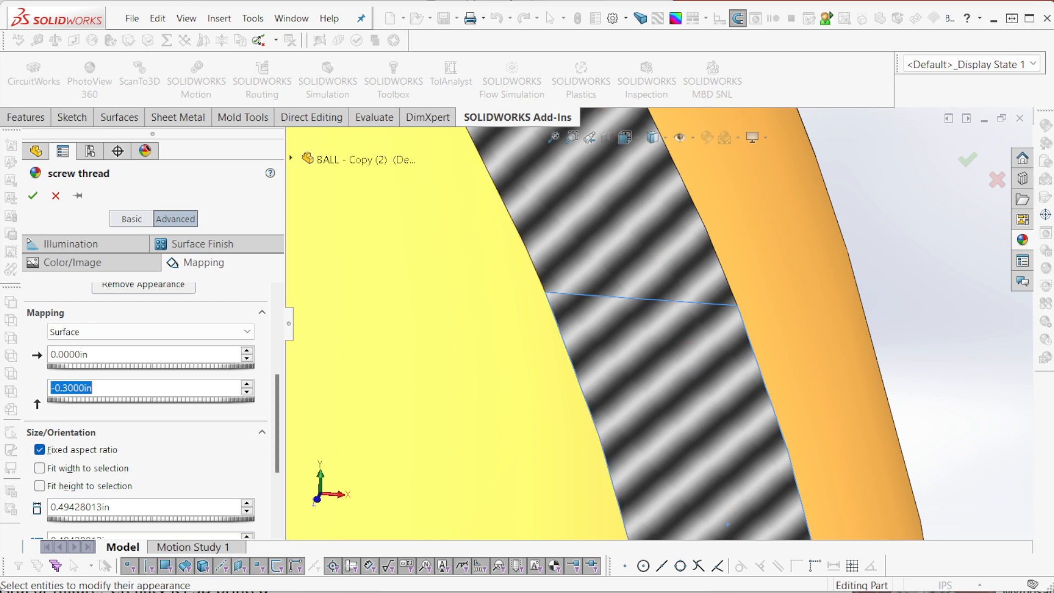
{"action": "scroll", "coordinate": [692, 340], "scroll_direction": "down", "scroll_amount": 5}
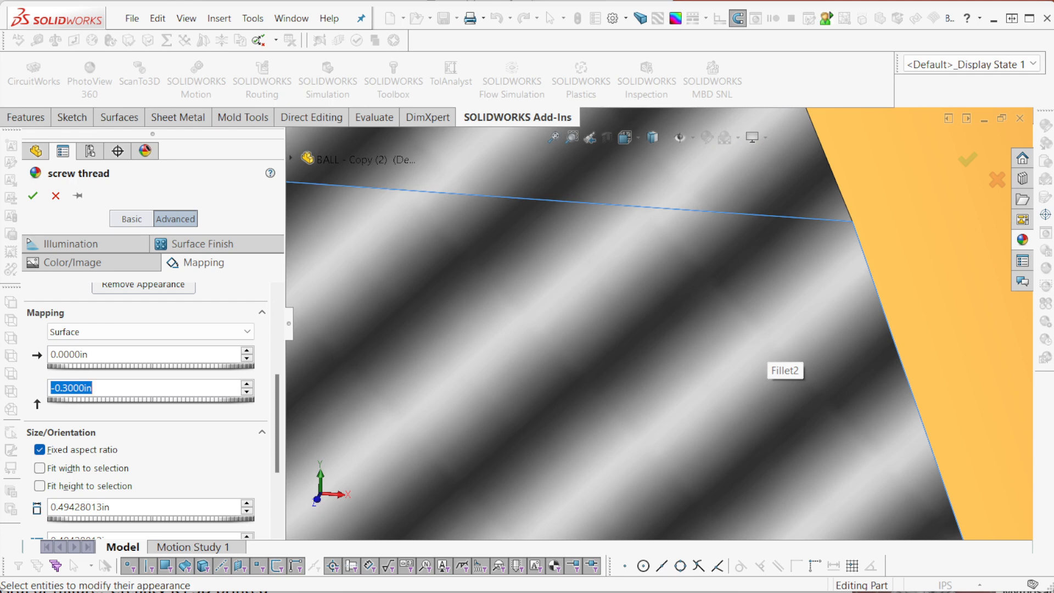
{"action": "scroll", "coordinate": [780, 363], "scroll_direction": "up", "scroll_amount": 2}
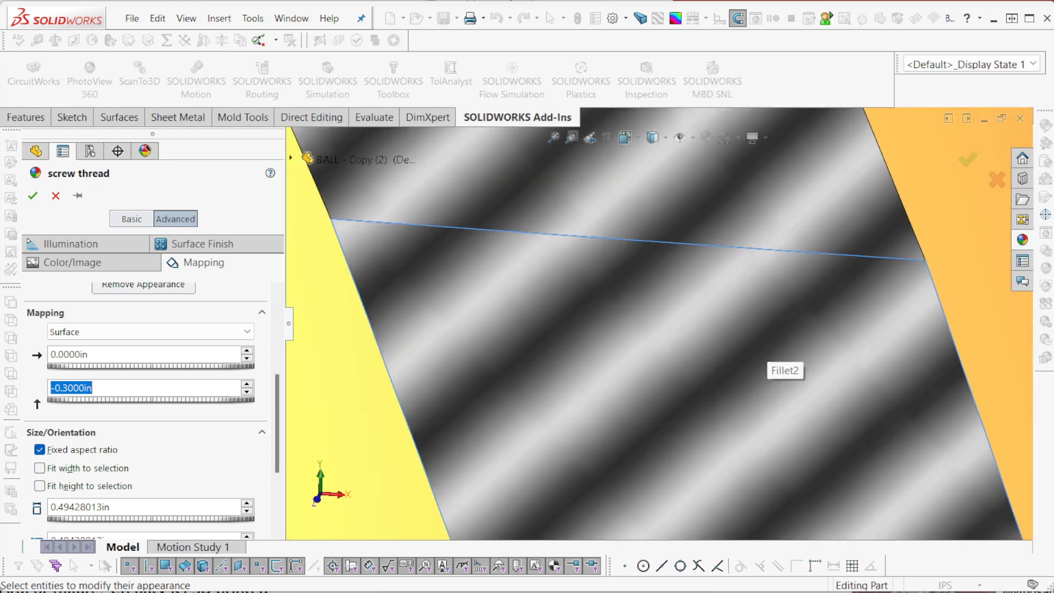
{"action": "scroll", "coordinate": [662, 329], "scroll_direction": "up", "scroll_amount": 10}
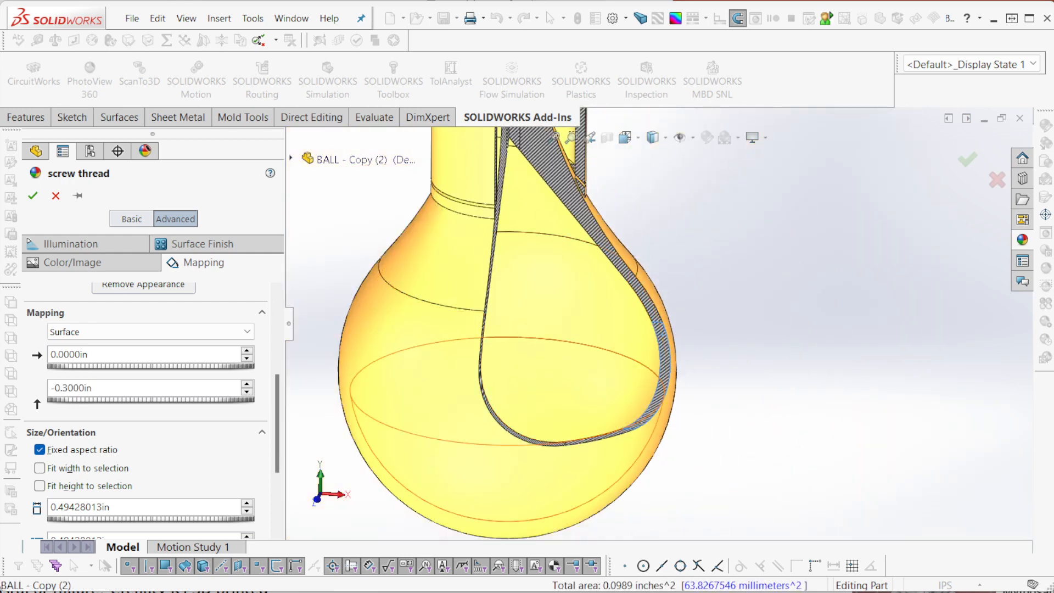
{"action": "scroll", "coordinate": [665, 342], "scroll_direction": "up", "scroll_amount": 2}
{"action": "middle_click_drag", "start_coordinate": [666, 342], "coordinate": [450, 337]}
{"action": "scroll", "coordinate": [450, 338], "scroll_direction": "down", "scroll_amount": 8}
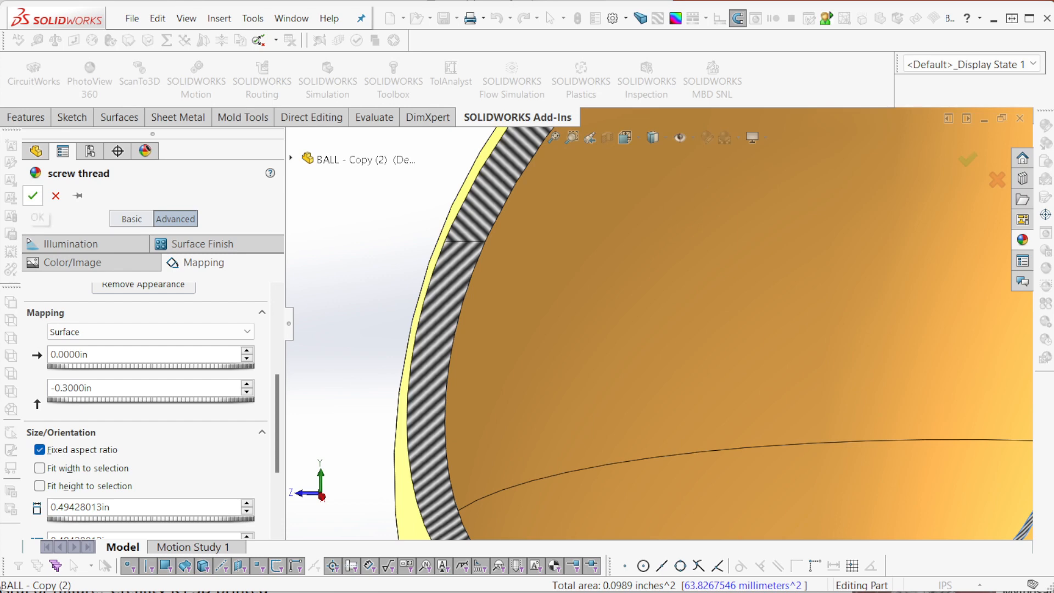
{"action": "left_click", "coordinate": [32, 196]}
Edit Cut-Extrude1's screw thread appearance from the cut face on the opposite side and set its horizontal mapping offset to -0.2 in.
{"action": "right_click", "coordinate": [466, 233]}
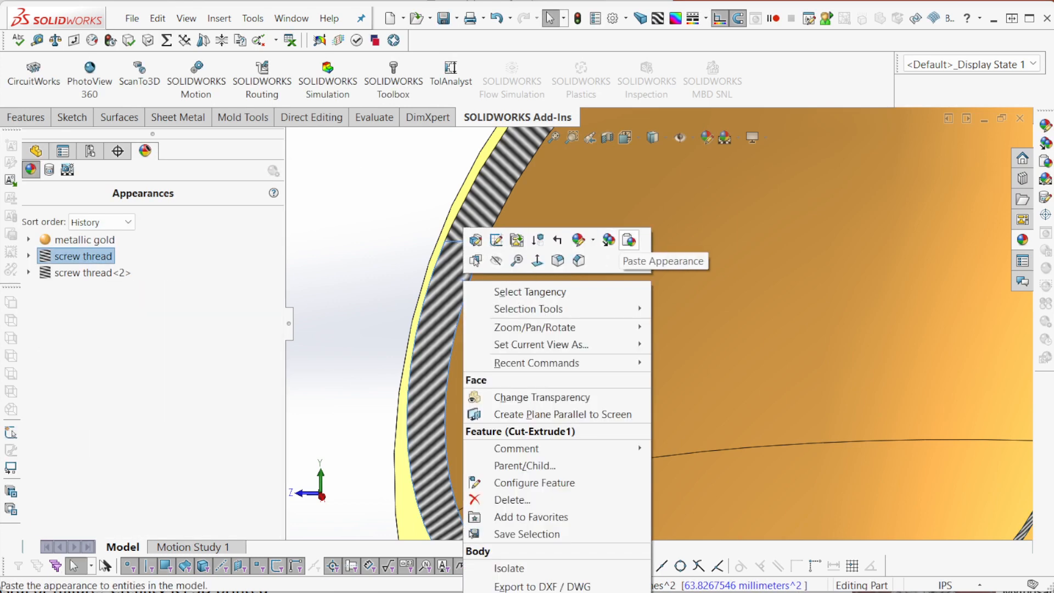
{"action": "left_click", "coordinate": [579, 240]}
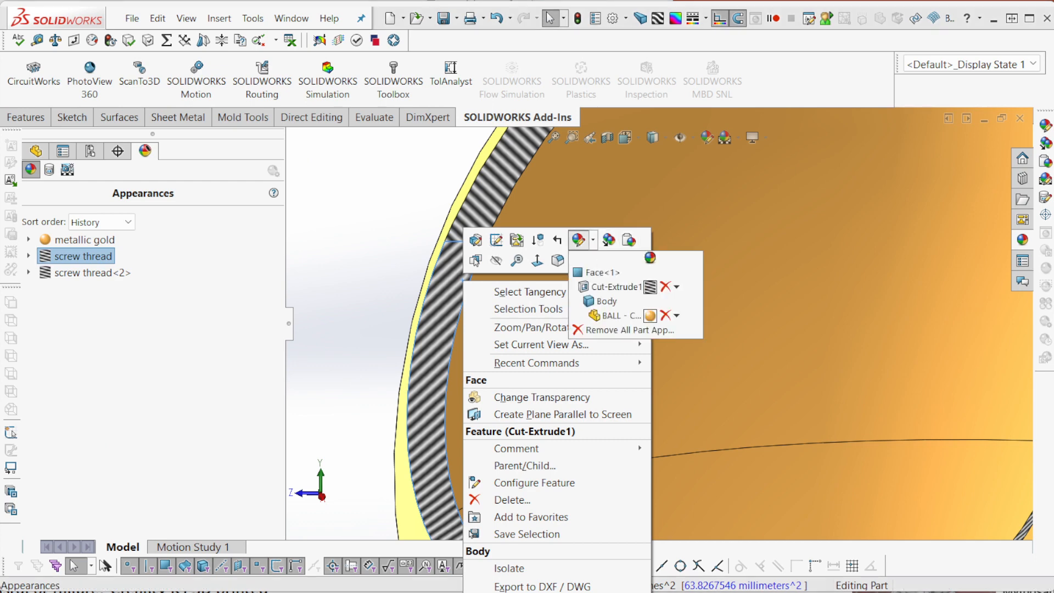
{"action": "left_click", "coordinate": [615, 287]}
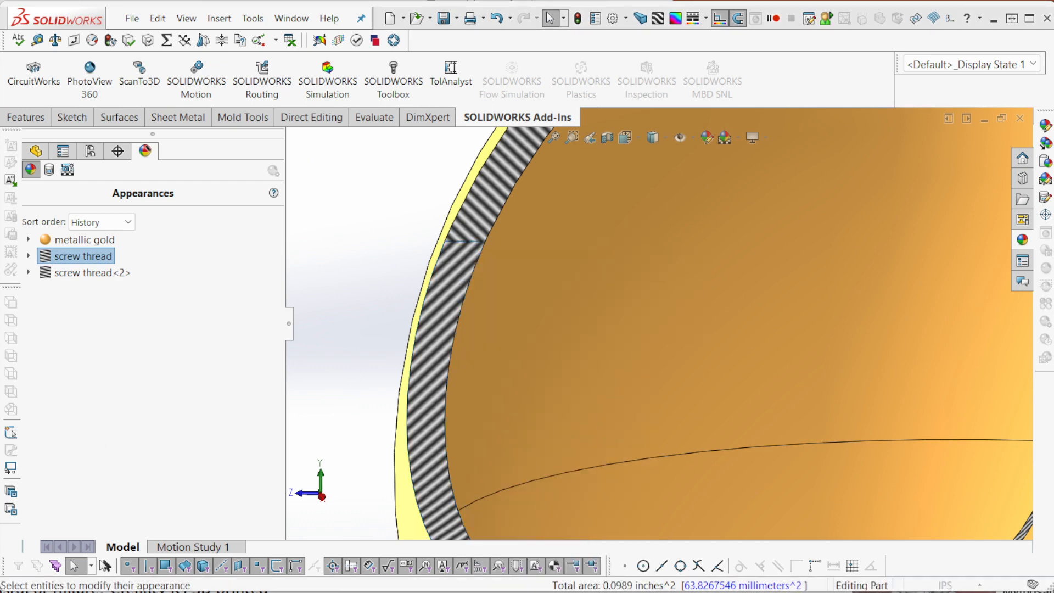
{"action": "left_click", "coordinate": [204, 262]}
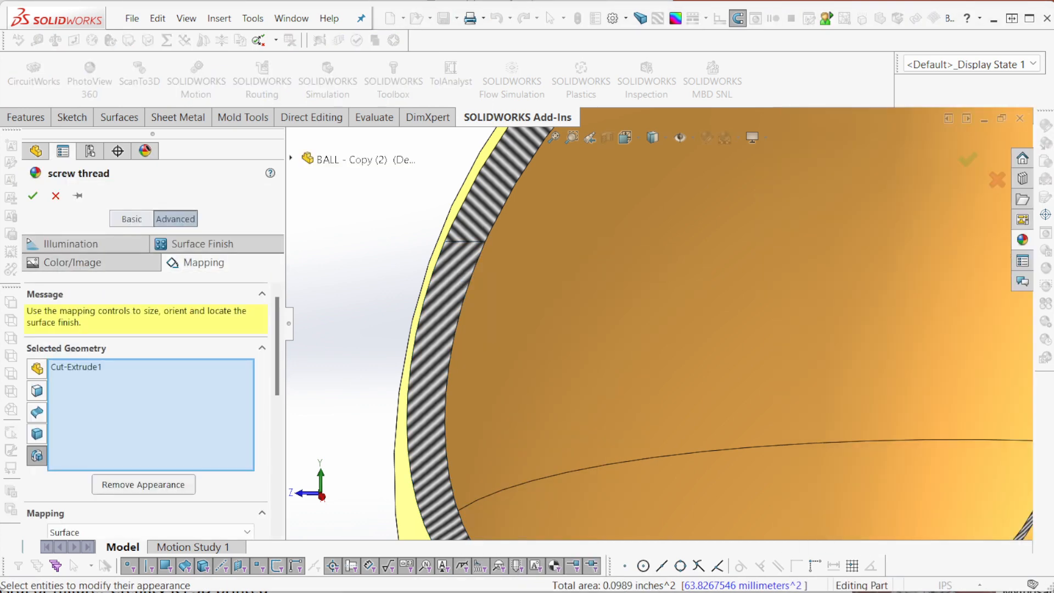
{"action": "scroll", "coordinate": [151, 417], "scroll_direction": "down", "scroll_amount": 2}
{"action": "left_click_drag", "start_coordinate": [151, 499], "coordinate": [137, 499]}
{"action": "scroll", "coordinate": [145, 409], "scroll_direction": "down", "scroll_amount": 3}
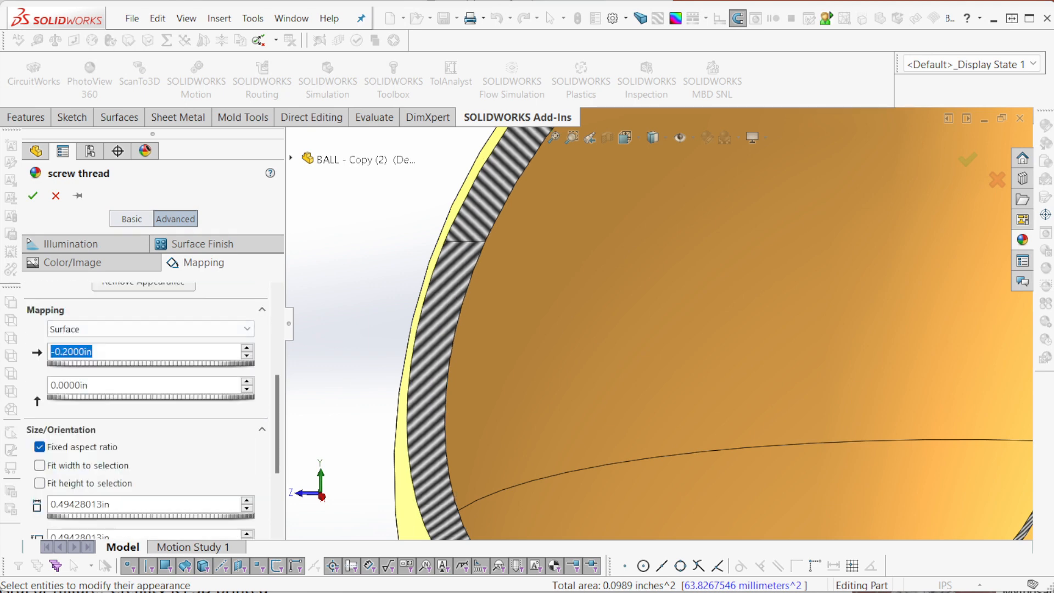
{"action": "scroll", "coordinate": [145, 409], "scroll_direction": "down", "scroll_amount": 3}
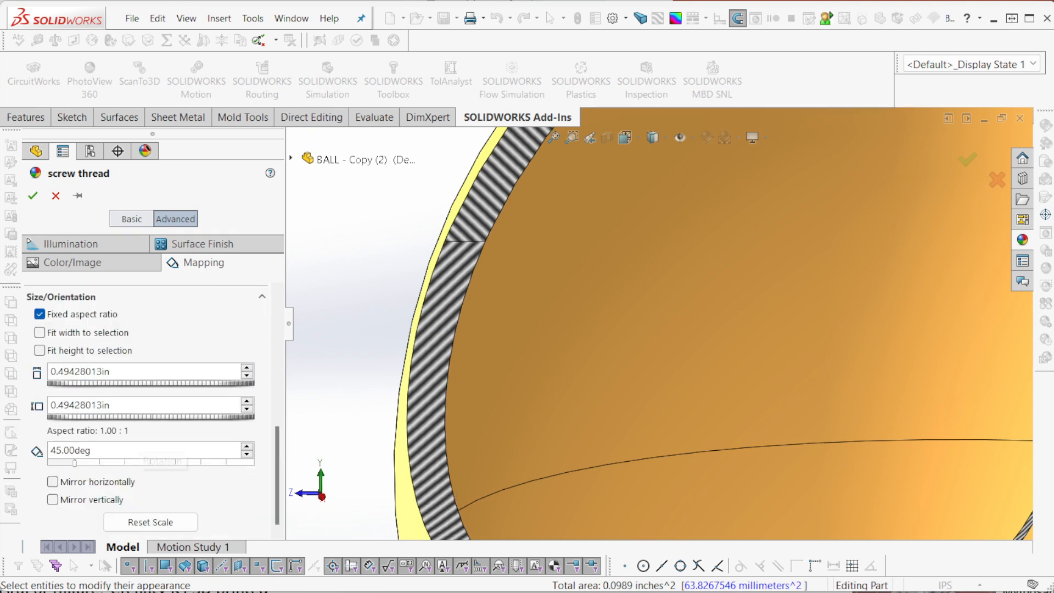
Try a mapping rotation of 135 degrees on the Cut-Extrude1 hatch and return it to 45 degrees.
{"action": "left_click_drag", "start_coordinate": [131, 451], "coordinate": [46, 451]}
{"action": "type", "text": "135"}
{"action": "key", "text": "Return"}
{"action": "key", "text": "Tab"}
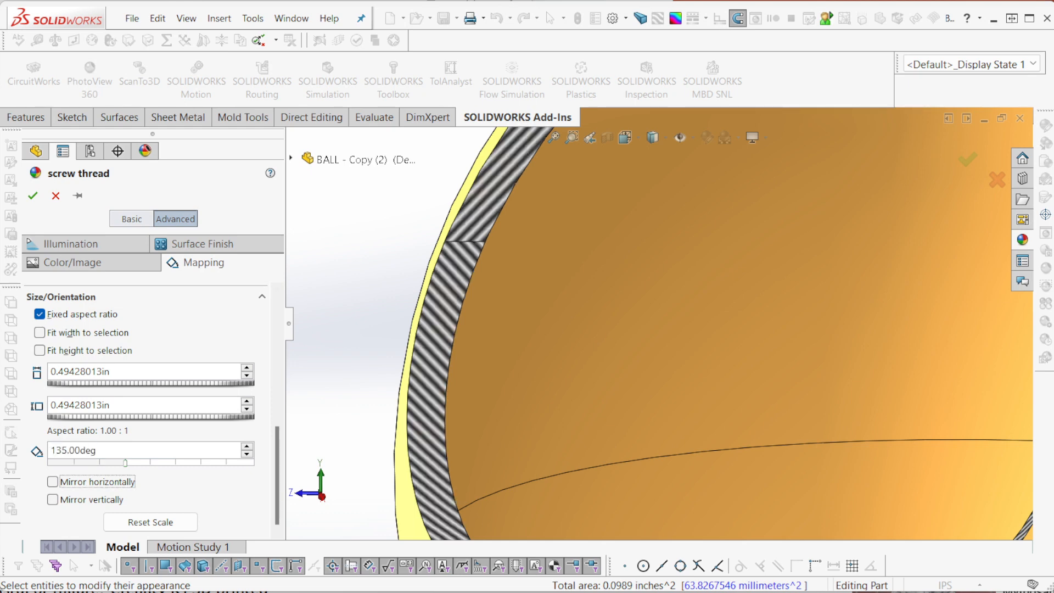
{"action": "left_click_drag", "start_coordinate": [148, 449], "coordinate": [47, 450]}
{"action": "type", "text": "45"}
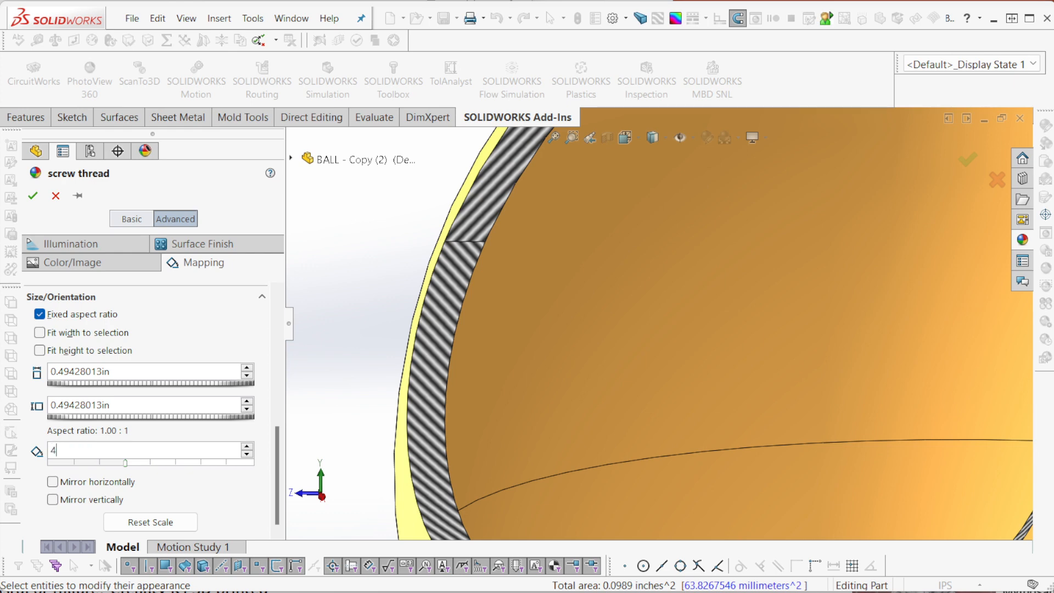
{"action": "key", "text": "Return"}
{"action": "key", "text": "Tab"}
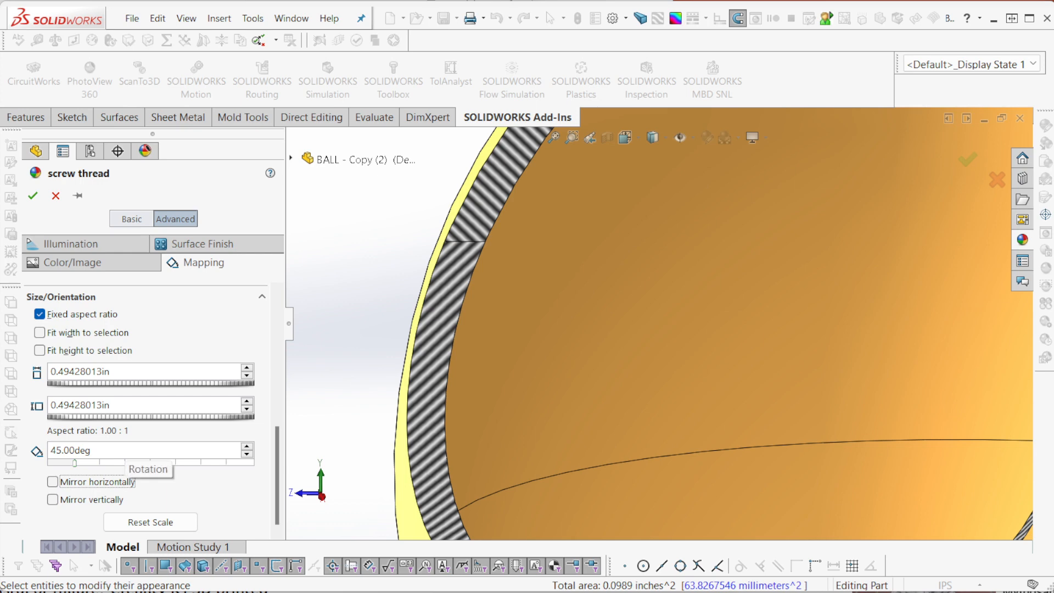
Set the Cut-Extrude1 hatch's mapping rotation to 135 degrees and accept the appearance edit.
{"action": "double_click", "coordinate": [90, 451]}
{"action": "type", "text": "135"}
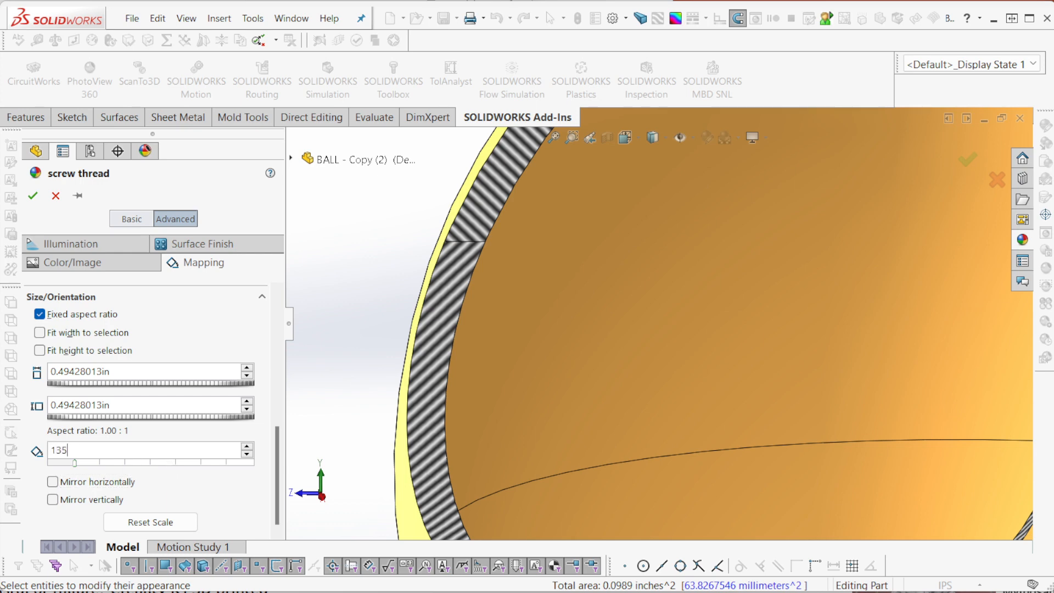
{"action": "key", "text": "Return"}
{"action": "key", "text": "Return"}
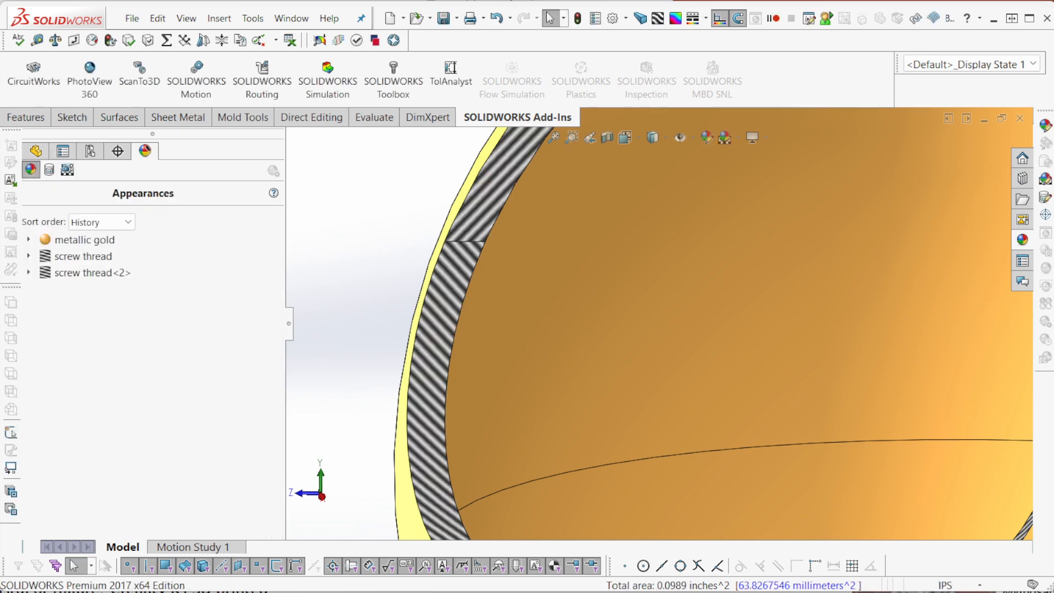
Examine the hatch direction on the straight cut walls, around the inner cone and up through the neck.
{"action": "scroll", "coordinate": [873, 295], "scroll_direction": "up", "scroll_amount": 8}
{"action": "mouse_move", "coordinate": [873, 295]}
{"action": "middle_mouse_down"}
{"action": "mouse_move", "coordinate": [1016, 308]}
{"action": "mouse_move", "coordinate": [1008, 346]}
{"action": "middle_mouse_up"}
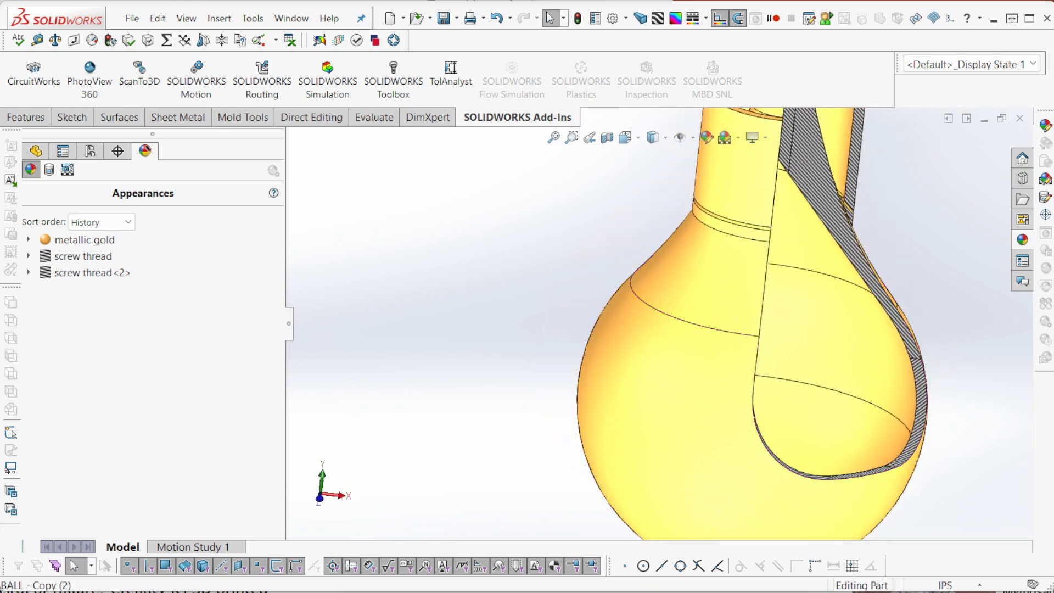
{"action": "scroll", "coordinate": [878, 175], "scroll_direction": "down", "scroll_amount": 4}
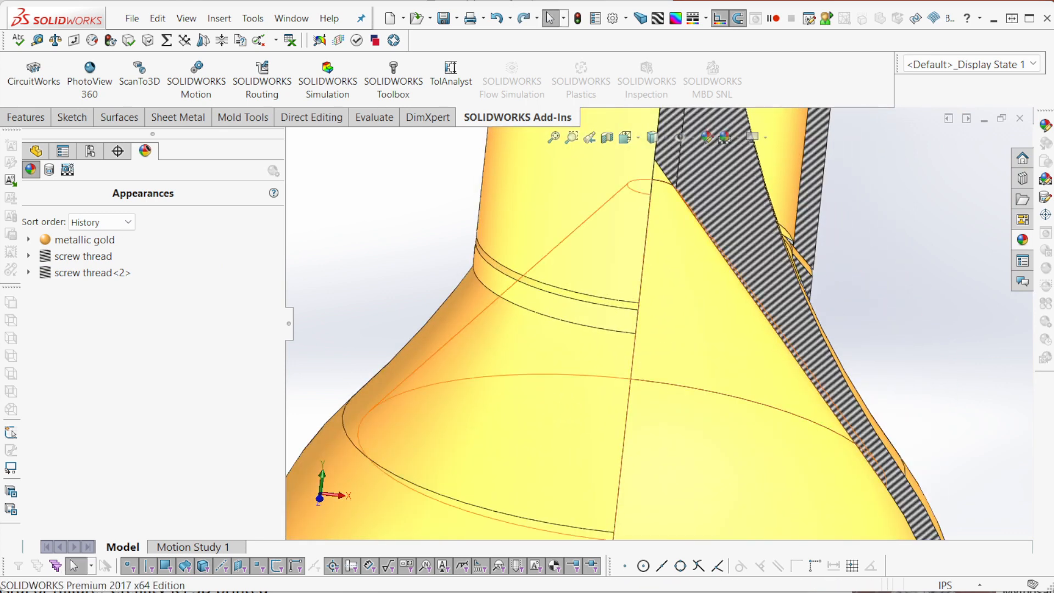
{"action": "scroll", "coordinate": [764, 348], "scroll_direction": "up", "scroll_amount": 4}
{"action": "middle_click_drag", "start_coordinate": [802, 308], "coordinate": [782, 307]}
{"action": "scroll", "coordinate": [782, 308], "scroll_direction": "down", "scroll_amount": 4}
{"action": "scroll", "coordinate": [681, 290], "scroll_direction": "down", "scroll_amount": 4}
{"action": "scroll", "coordinate": [669, 312], "scroll_direction": "up", "scroll_amount": 7}
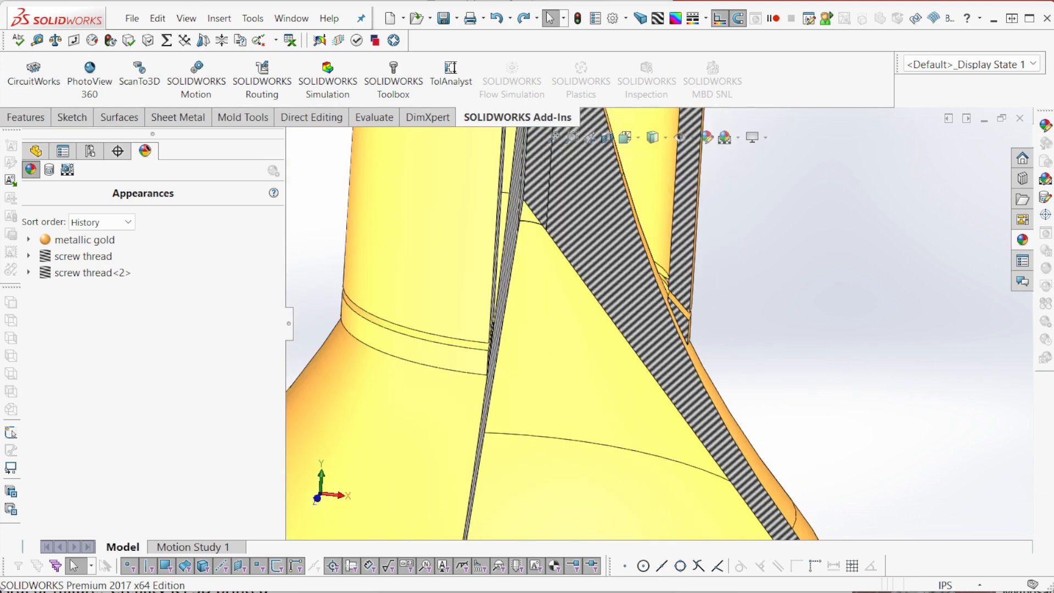
{"action": "middle_click_drag", "start_coordinate": [670, 311], "coordinate": [588, 294]}
{"action": "scroll", "coordinate": [588, 294], "scroll_direction": "down", "scroll_amount": 4}
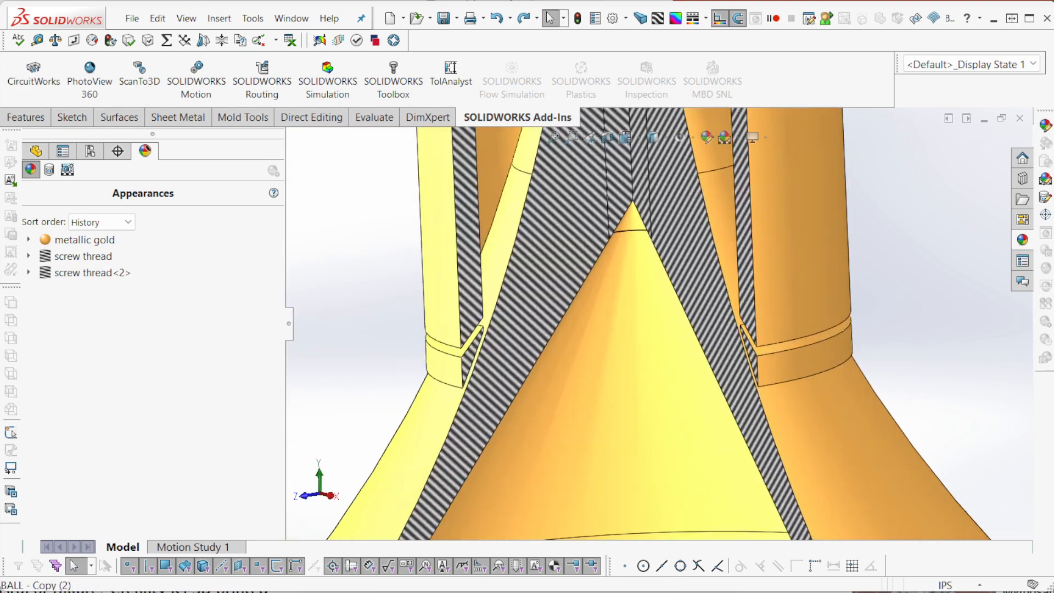
{"action": "scroll", "coordinate": [594, 294], "scroll_direction": "up", "scroll_amount": 2}
{"action": "scroll", "coordinate": [593, 293], "scroll_direction": "up", "scroll_amount": 3}
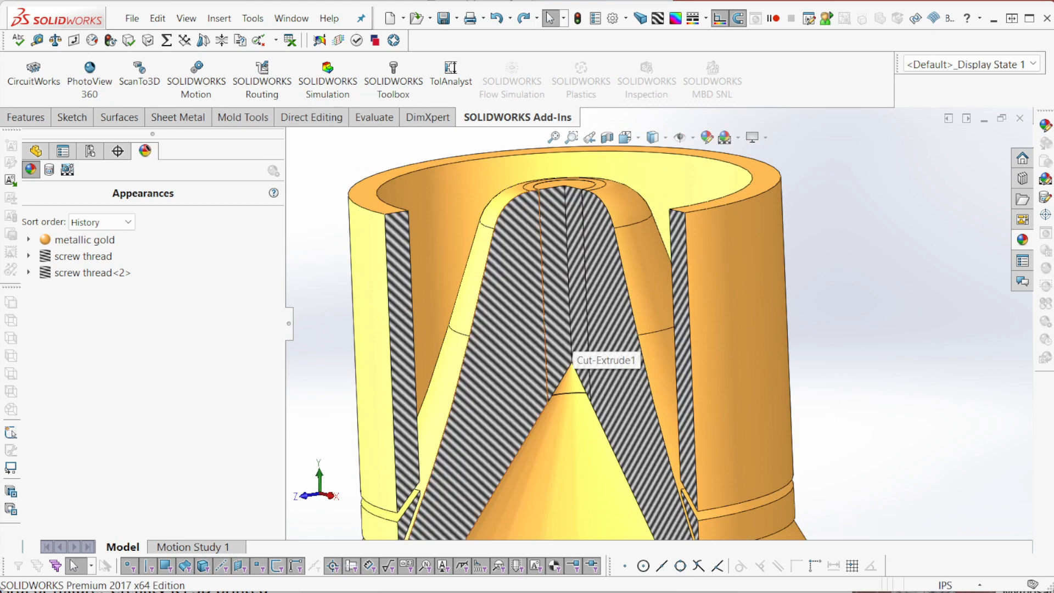
{"action": "scroll", "coordinate": [536, 308], "scroll_direction": "up", "scroll_amount": 2}
{"action": "scroll", "coordinate": [538, 312], "scroll_direction": "down", "scroll_amount": 2}
{"action": "scroll", "coordinate": [530, 322], "scroll_direction": "down", "scroll_amount": 3}
{"action": "middle_click_drag", "start_coordinate": [530, 318], "coordinate": [544, 319]}
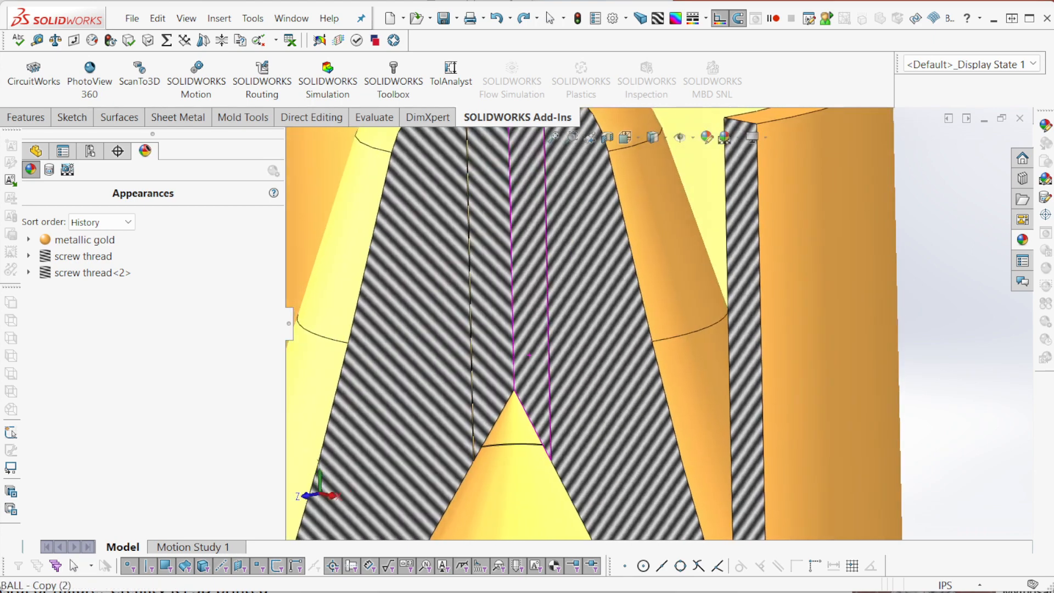
Examine how the hatch lines meet between the straight walls and the lower fillets on both sides of the opening.
{"action": "scroll", "coordinate": [631, 327], "scroll_direction": "up", "scroll_amount": 5}
{"action": "scroll", "coordinate": [615, 340], "scroll_direction": "up", "scroll_amount": 3}
{"action": "scroll", "coordinate": [566, 447], "scroll_direction": "down", "scroll_amount": 3}
{"action": "scroll", "coordinate": [673, 353], "scroll_direction": "up", "scroll_amount": 3}
{"action": "scroll", "coordinate": [662, 390], "scroll_direction": "down", "scroll_amount": 5}
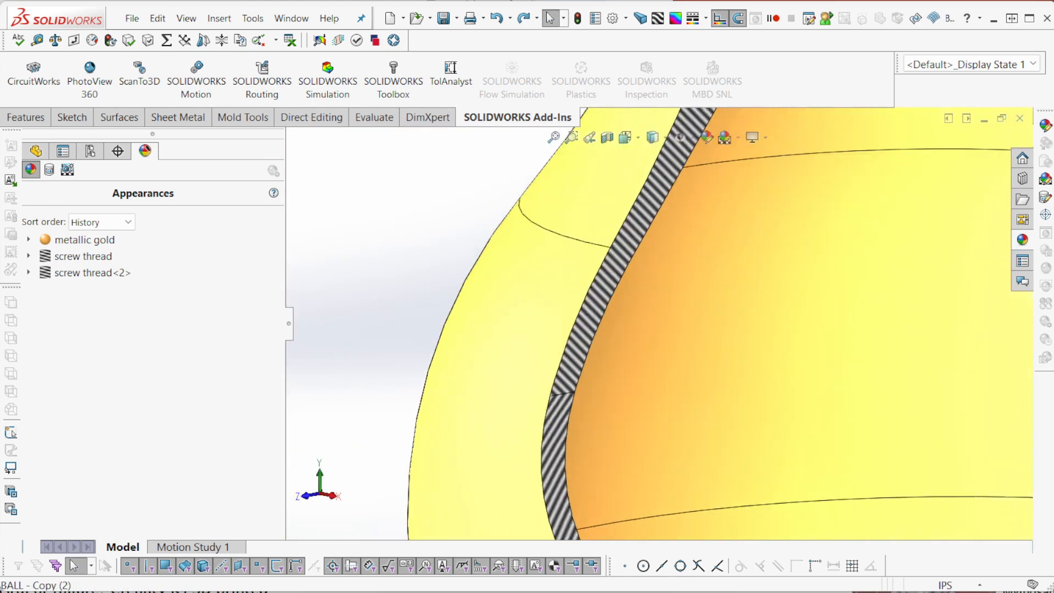
{"action": "scroll", "coordinate": [686, 385], "scroll_direction": "up", "scroll_amount": 3}
{"action": "scroll", "coordinate": [763, 455], "scroll_direction": "down", "scroll_amount": 4}
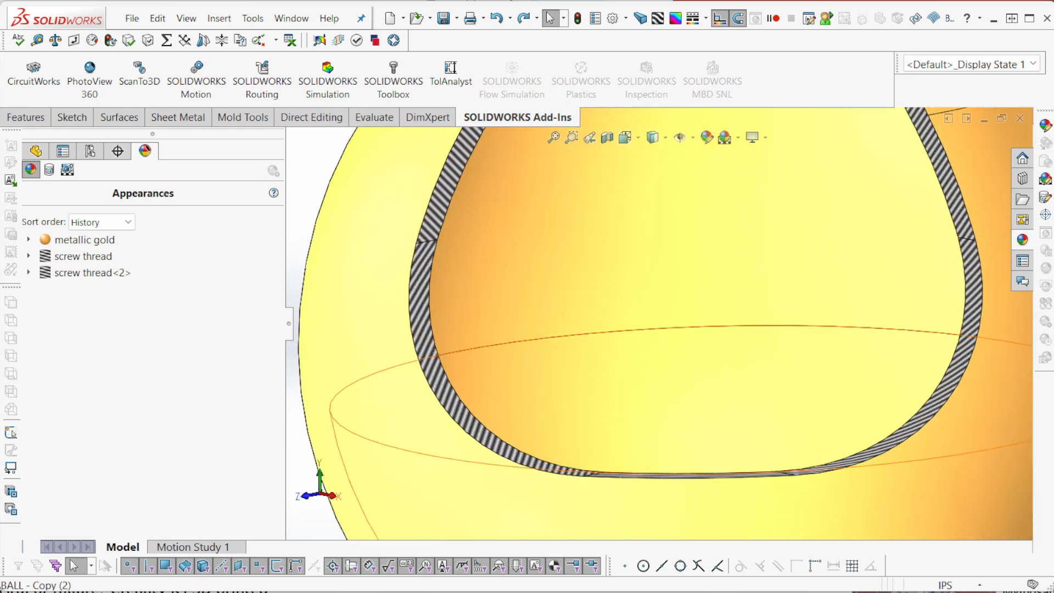
Apply the screw thread pattern appearance only to the lower curved cut face of the window opening.
{"action": "scroll", "coordinate": [686, 428], "scroll_direction": "up", "scroll_amount": 2}
{"action": "middle_click_drag", "start_coordinate": [686, 423], "coordinate": [621, 445]}
{"action": "scroll", "coordinate": [445, 431], "scroll_direction": "down", "scroll_amount": 6}
{"action": "scroll", "coordinate": [444, 423], "scroll_direction": "up", "scroll_amount": 4}
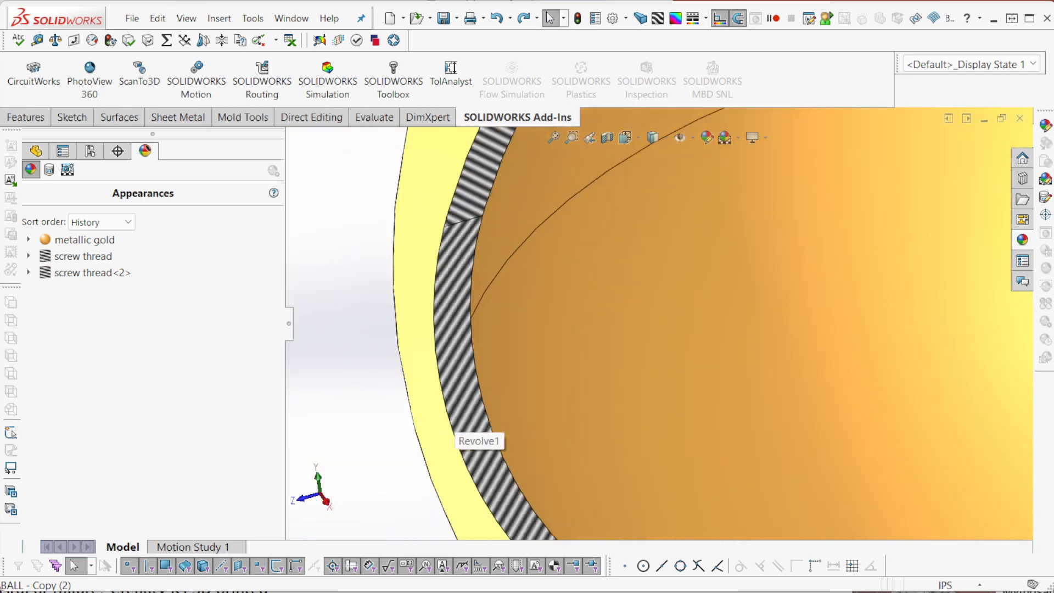
{"action": "scroll", "coordinate": [541, 291], "scroll_direction": "down", "scroll_amount": 3}
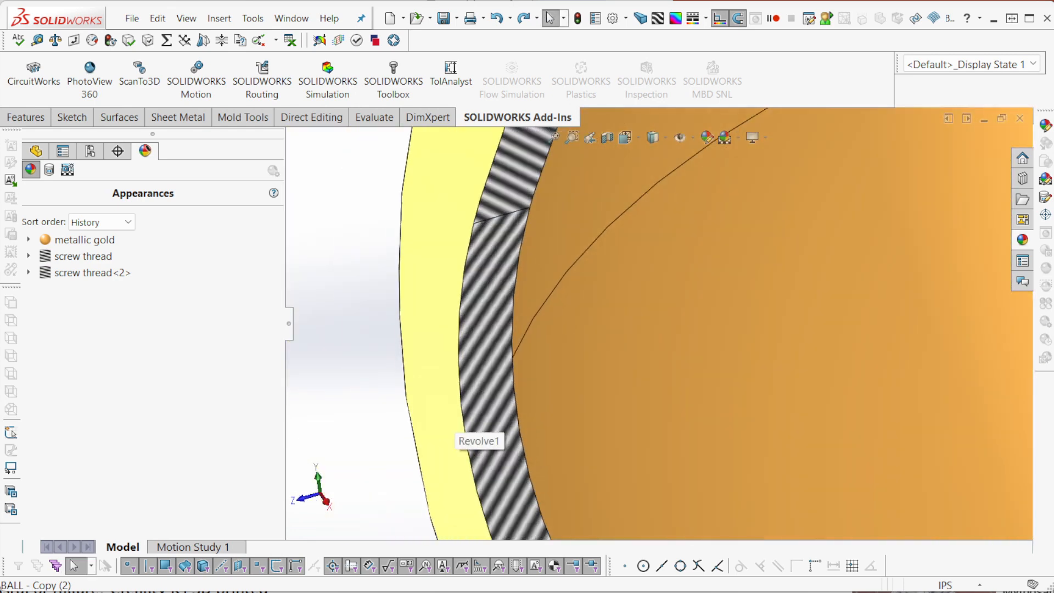
{"action": "right_click", "coordinate": [486, 332]}
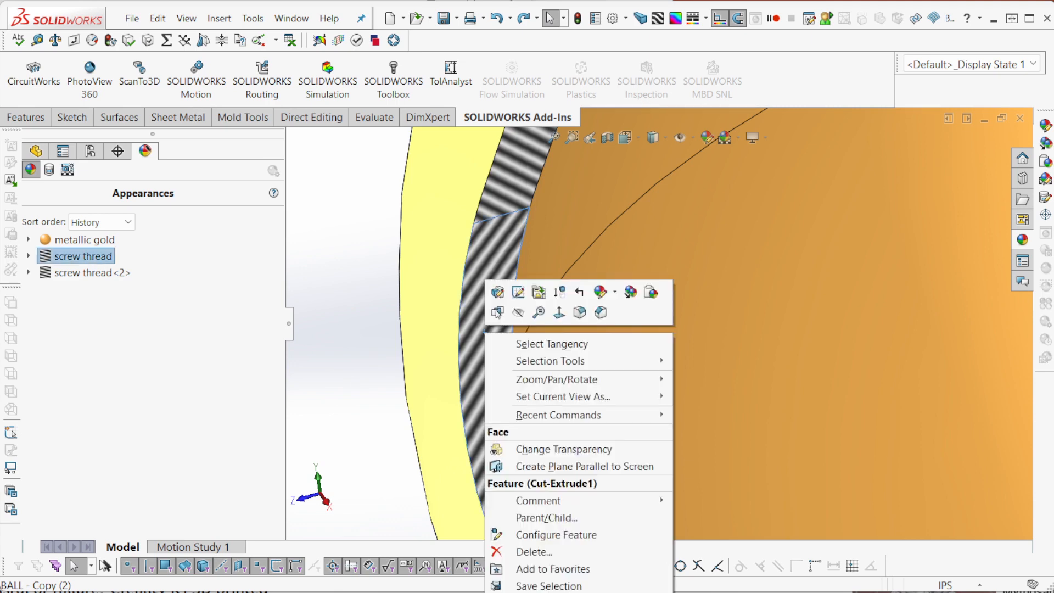
{"action": "left_click", "coordinate": [484, 335]}
{"action": "right_click", "coordinate": [484, 335]}
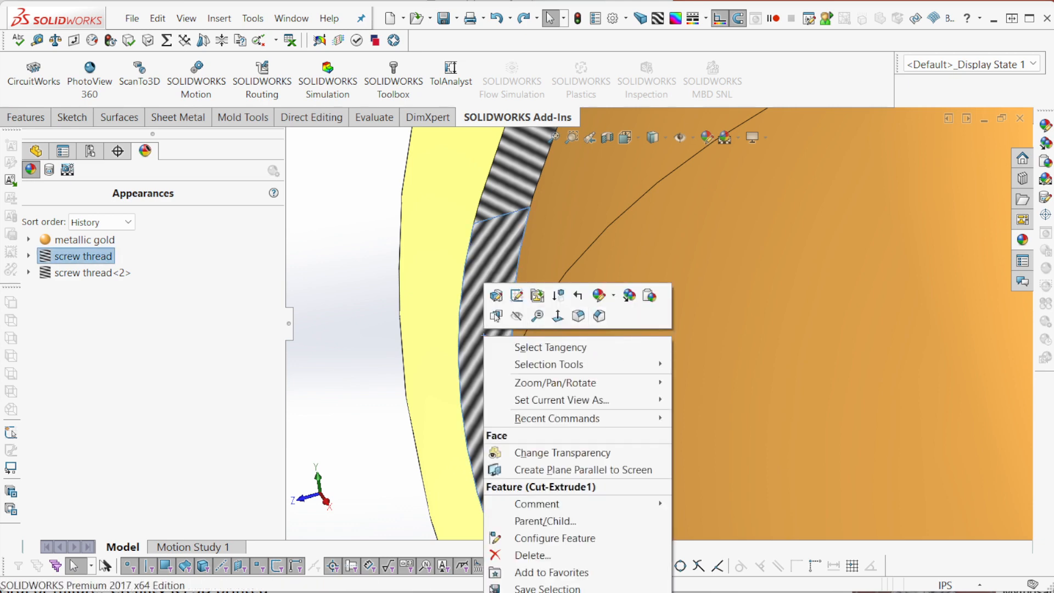
{"action": "key", "text": "Escape"}
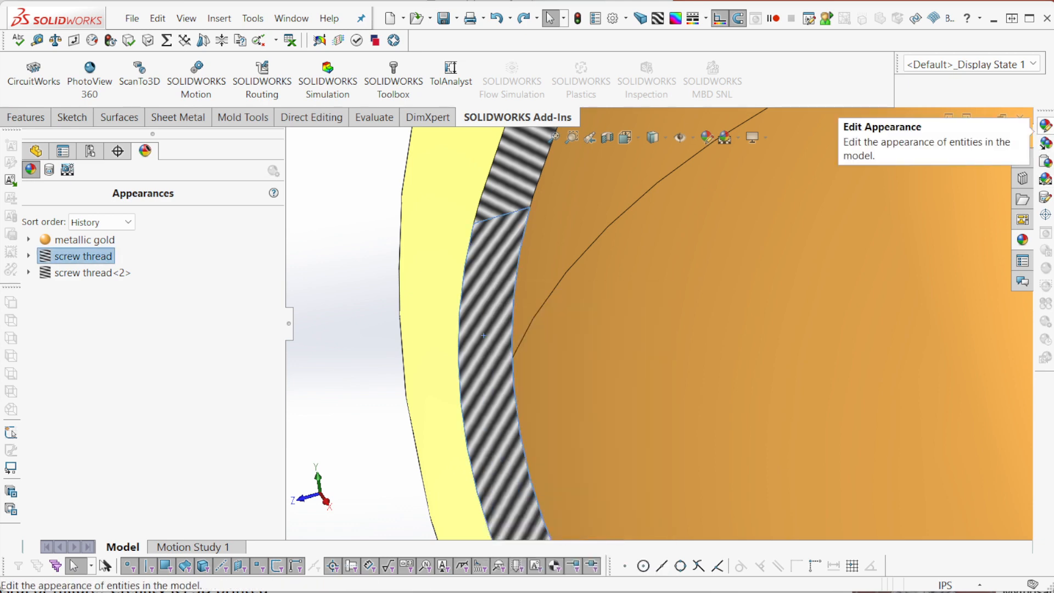
{"action": "left_click", "coordinate": [1023, 239]}
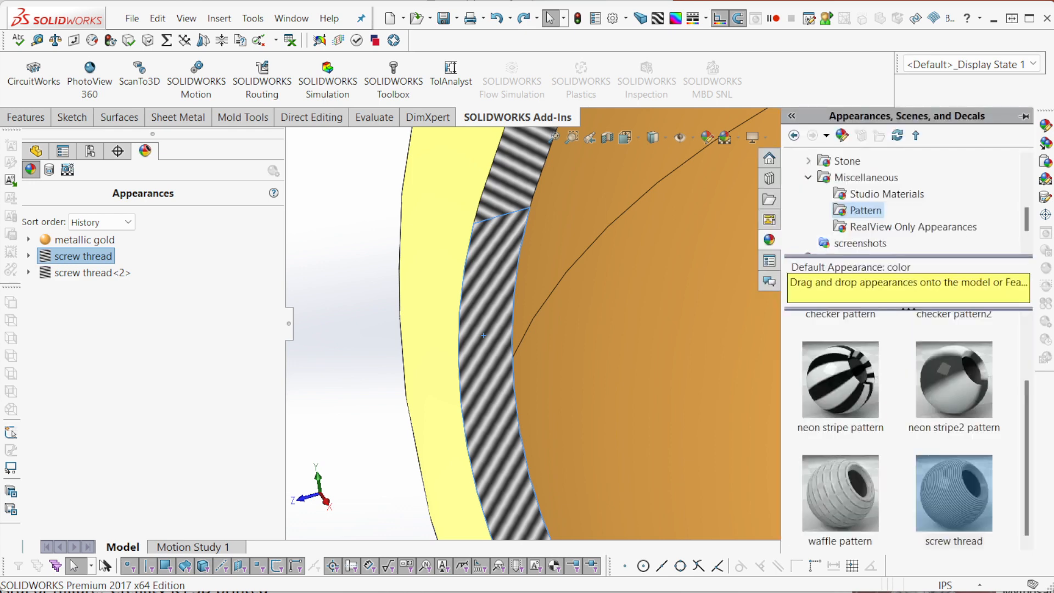
{"action": "left_click_drag", "start_coordinate": [954, 493], "coordinate": [486, 351]}
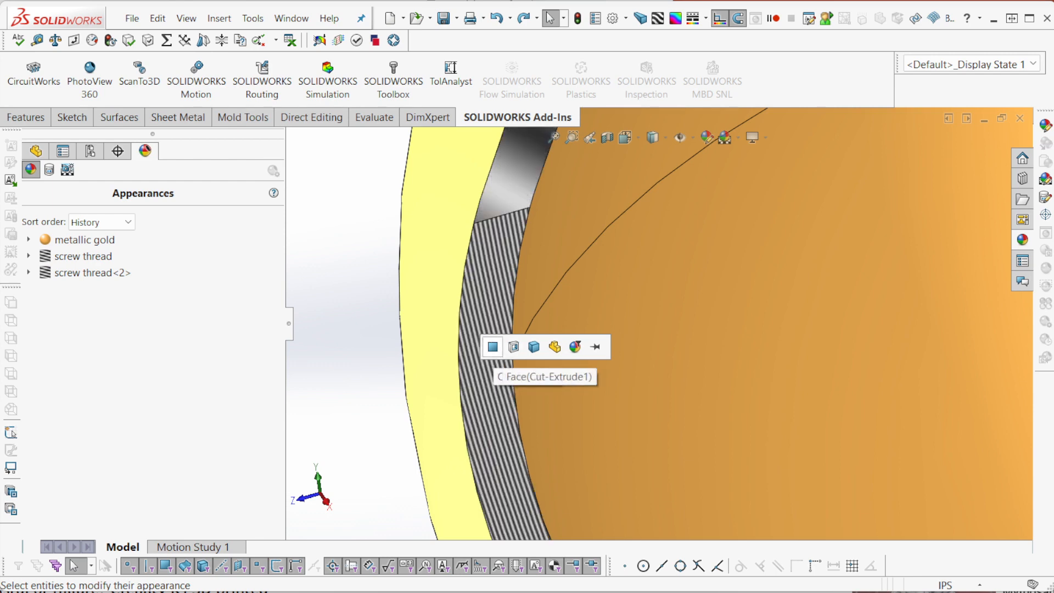
{"action": "left_click", "coordinate": [492, 346]}
Edit the appearance of that single curved cut face and change its mapping type from projection to Surface.
{"action": "left_click", "coordinate": [490, 348]}
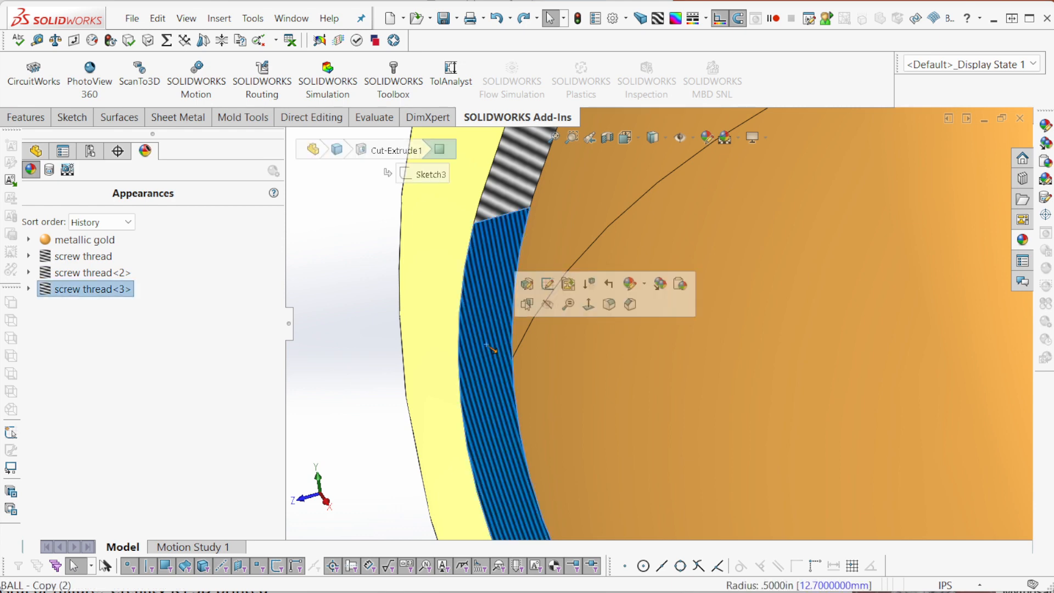
{"action": "left_click", "coordinate": [630, 283]}
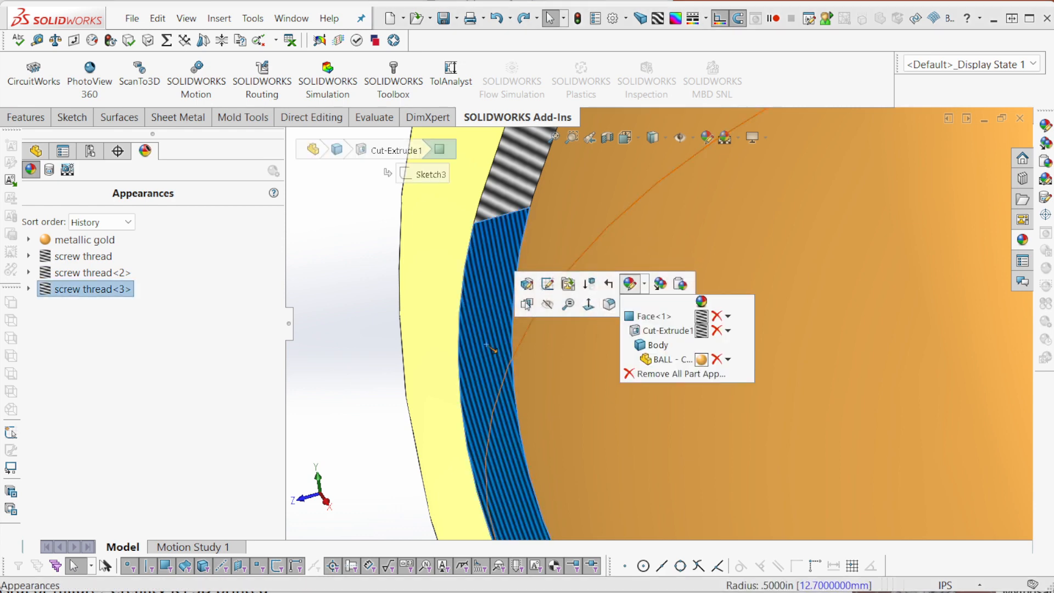
{"action": "left_click", "coordinate": [655, 316]}
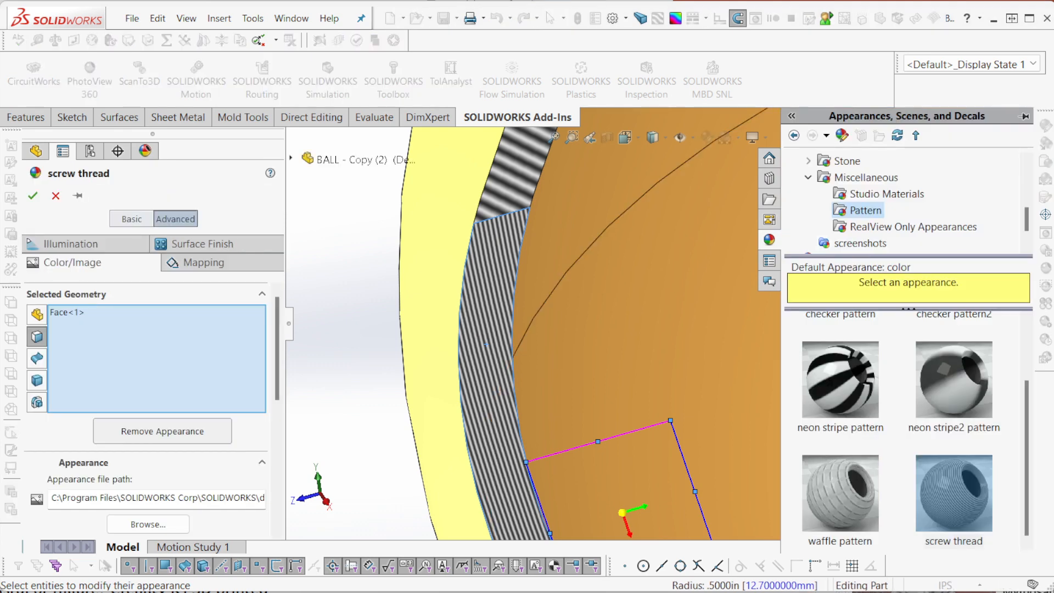
{"action": "left_click", "coordinate": [197, 263]}
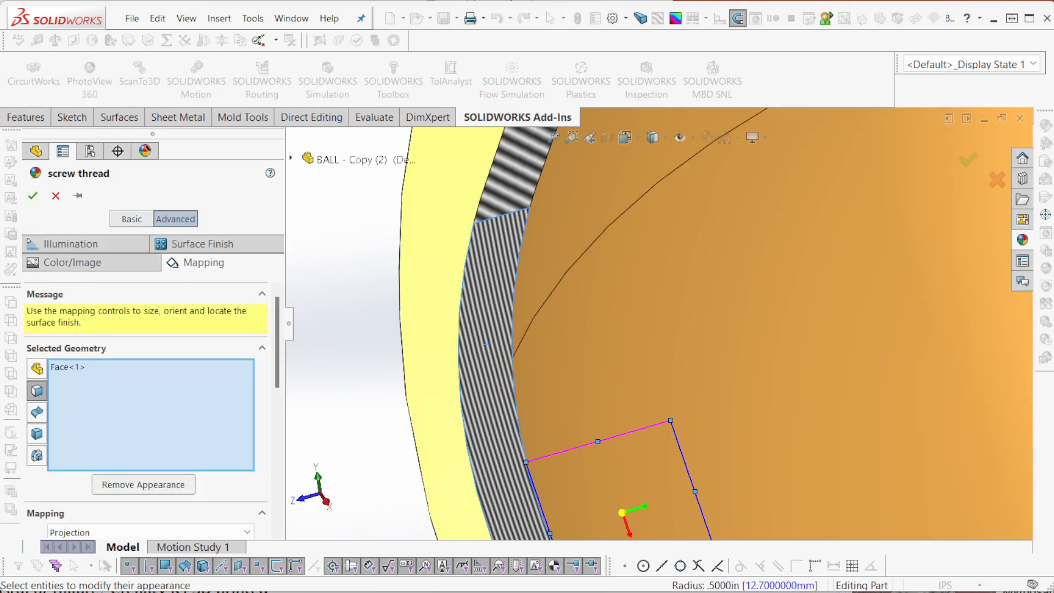
{"action": "scroll", "coordinate": [145, 412], "scroll_direction": "down", "scroll_amount": 5}
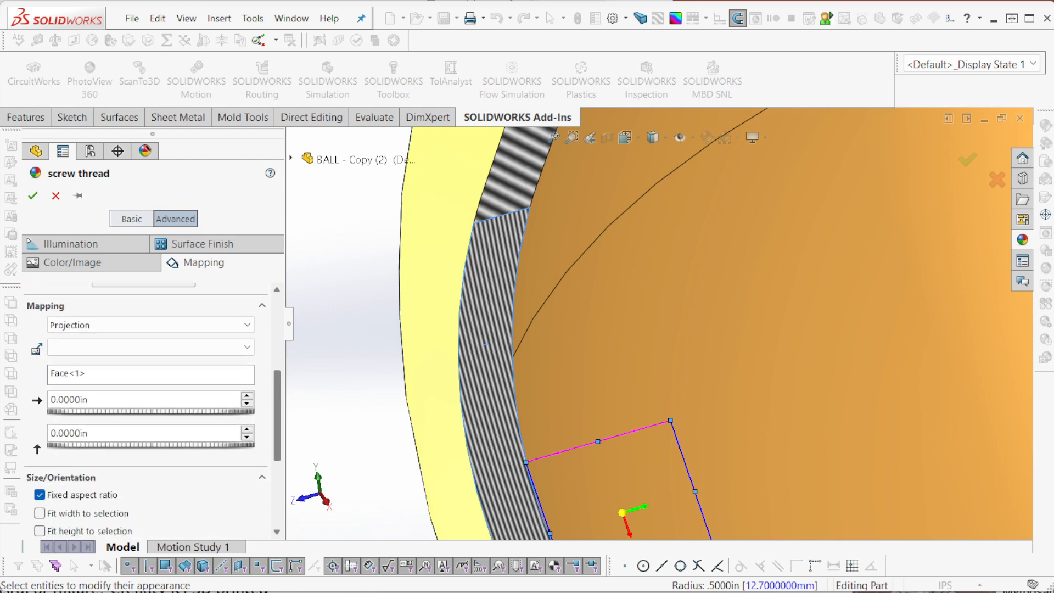
{"action": "left_click_drag", "start_coordinate": [277, 407], "coordinate": [277, 406]}
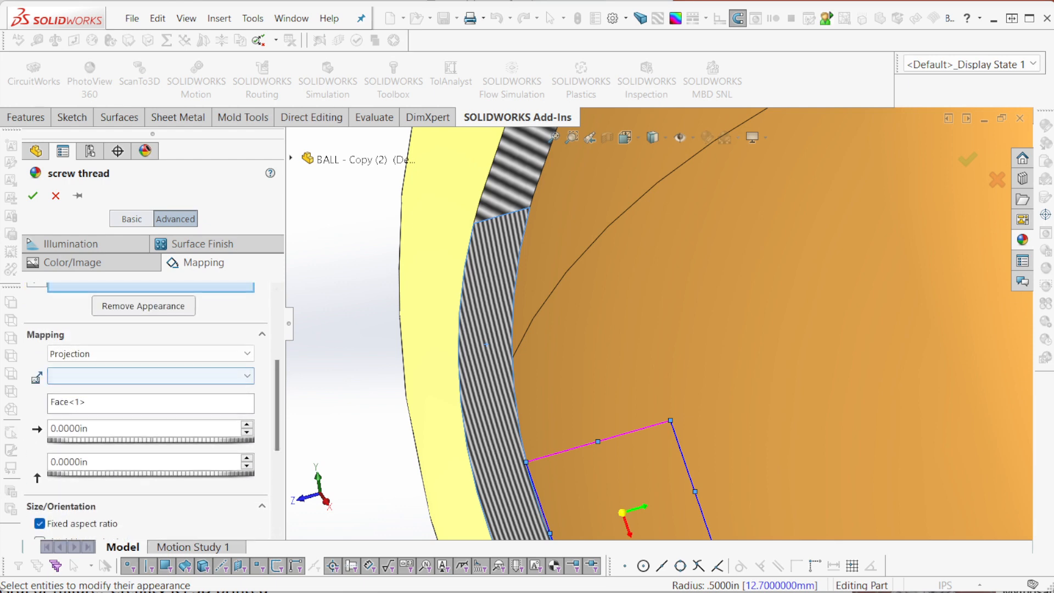
{"action": "left_click", "coordinate": [165, 354]}
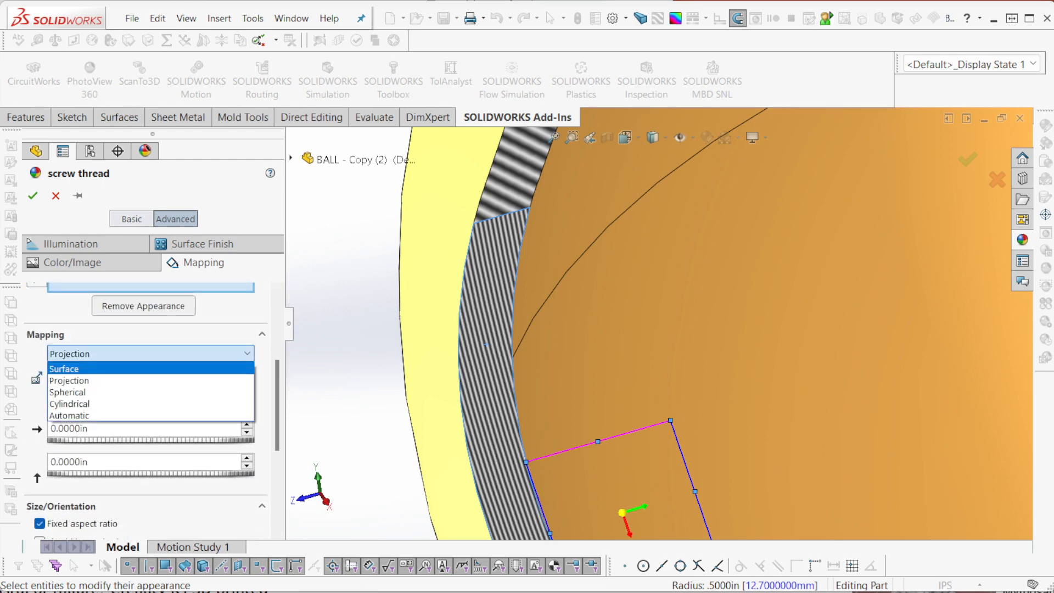
{"action": "left_click", "coordinate": [151, 369]}
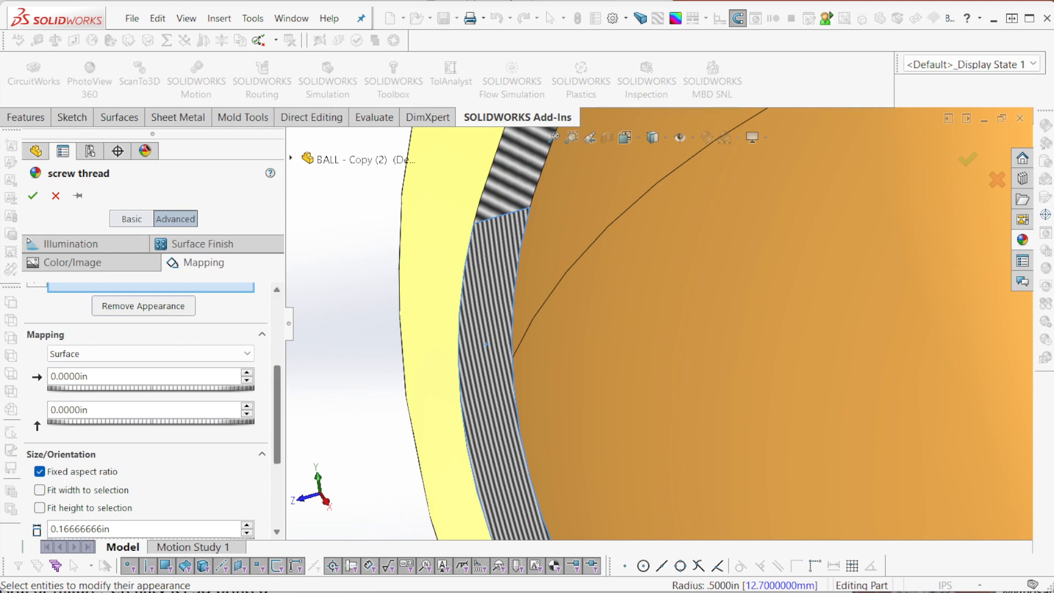
Try a mapping rotation of 45 degrees on the curved face's hatch and compare it with the adjoining wall.
{"action": "scroll", "coordinate": [146, 412], "scroll_direction": "down", "scroll_amount": 3}
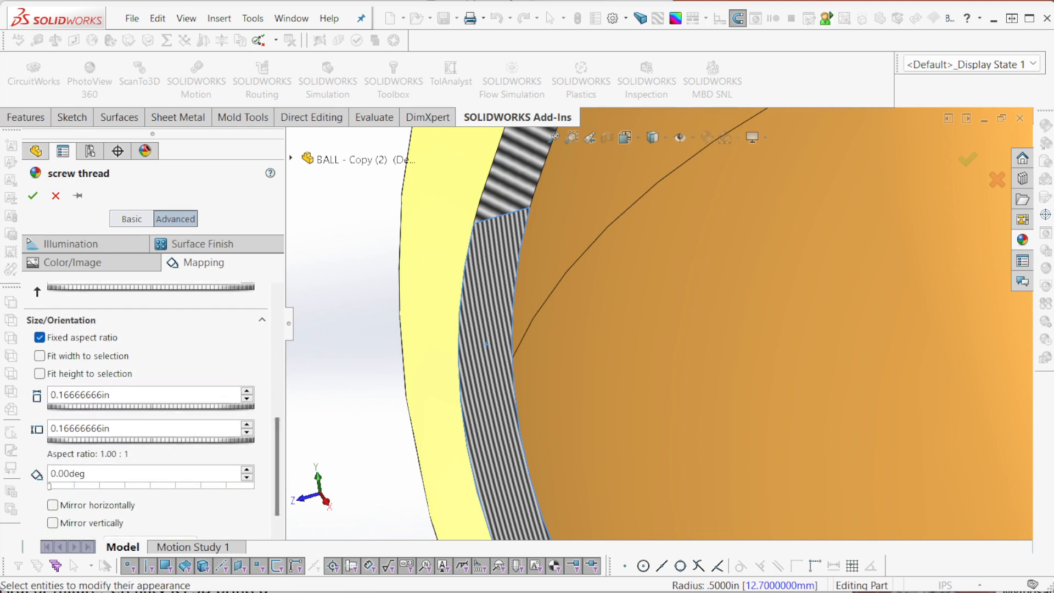
{"action": "double_click", "coordinate": [68, 474]}
{"action": "type", "text": "45"}
{"action": "key", "text": "Return"}
{"action": "key", "text": "Tab"}
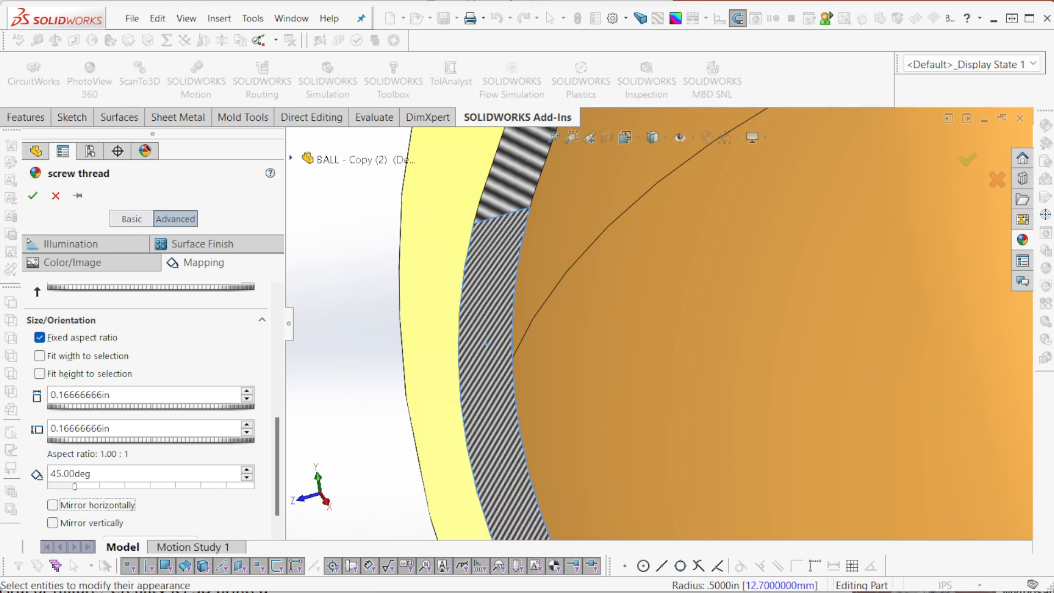
{"action": "scroll", "coordinate": [541, 249], "scroll_direction": "down", "scroll_amount": 3}
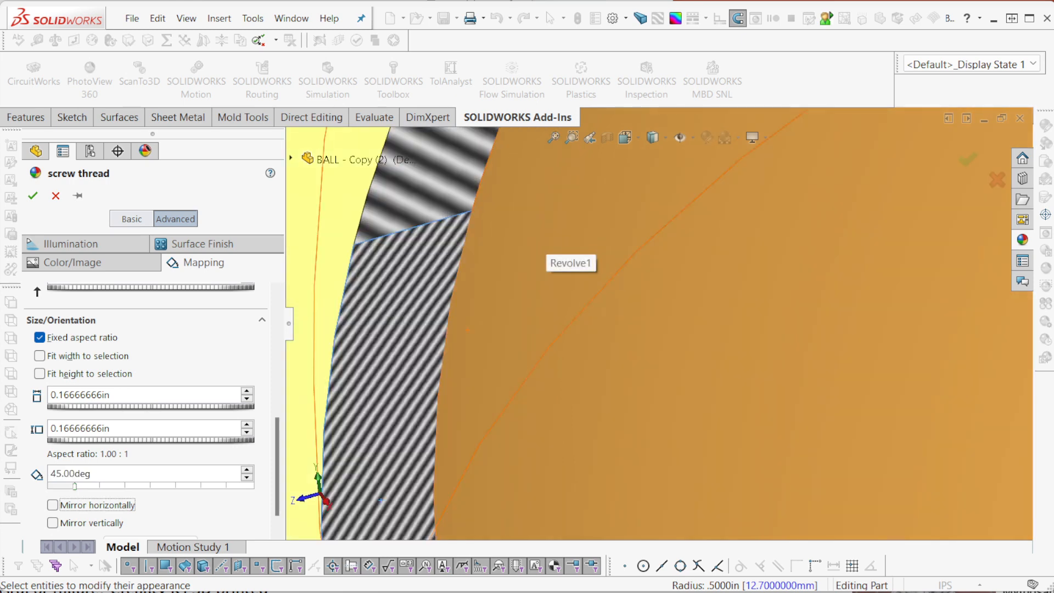
Set the curved face's hatch mapping rotation to 135 degrees.
{"action": "left_click", "coordinate": [100, 486]}
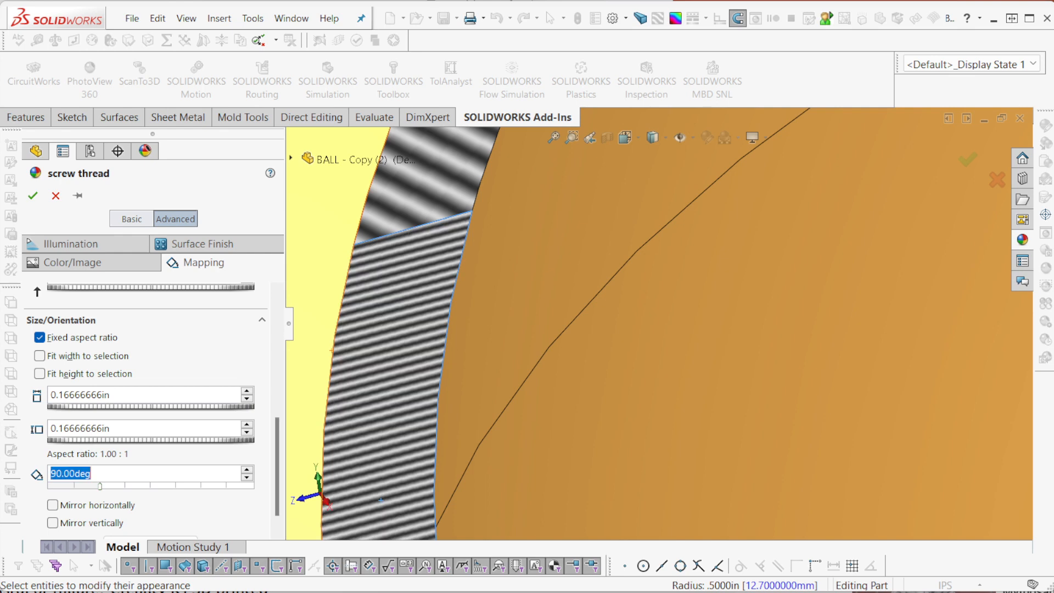
{"action": "type", "text": "135"}
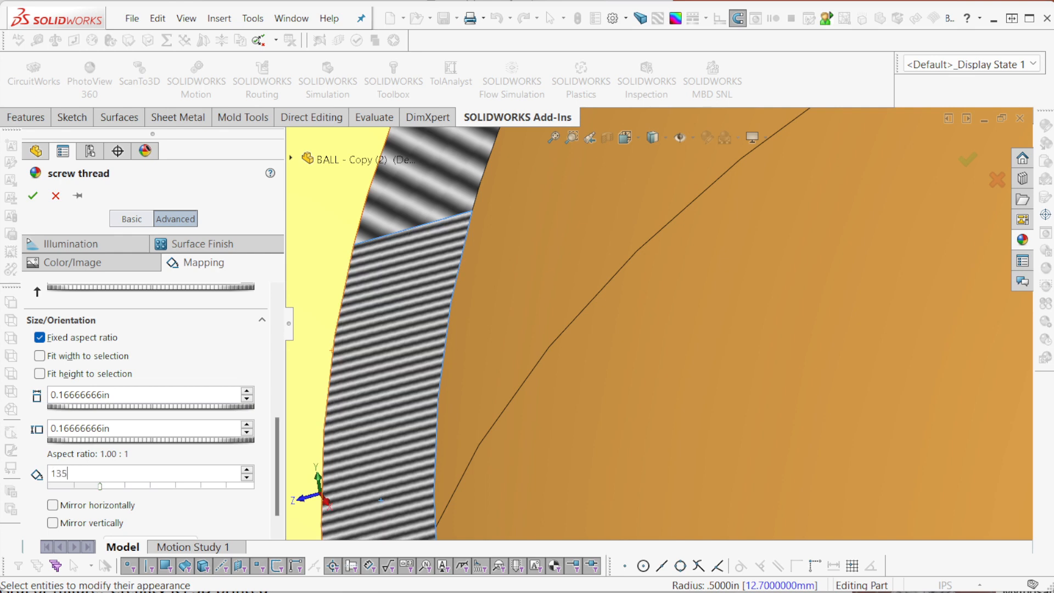
{"action": "key", "text": "Return"}
{"action": "key", "text": "Tab"}
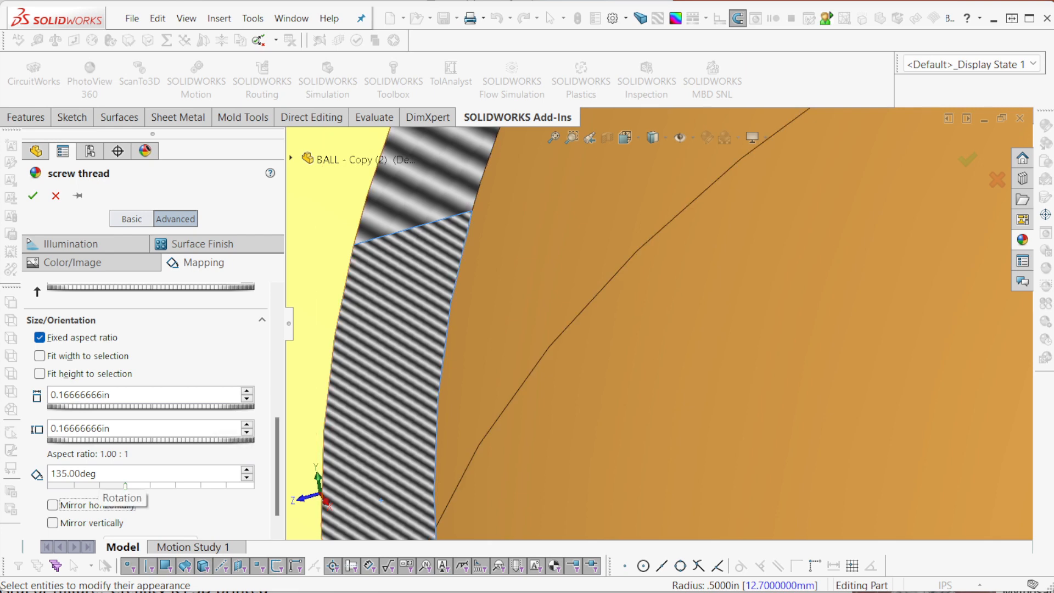
Try shifting the curved face's hatch vertically by 9.3 in and reset the offset to 0.
{"action": "scroll", "coordinate": [148, 412], "scroll_direction": "up", "scroll_amount": 3}
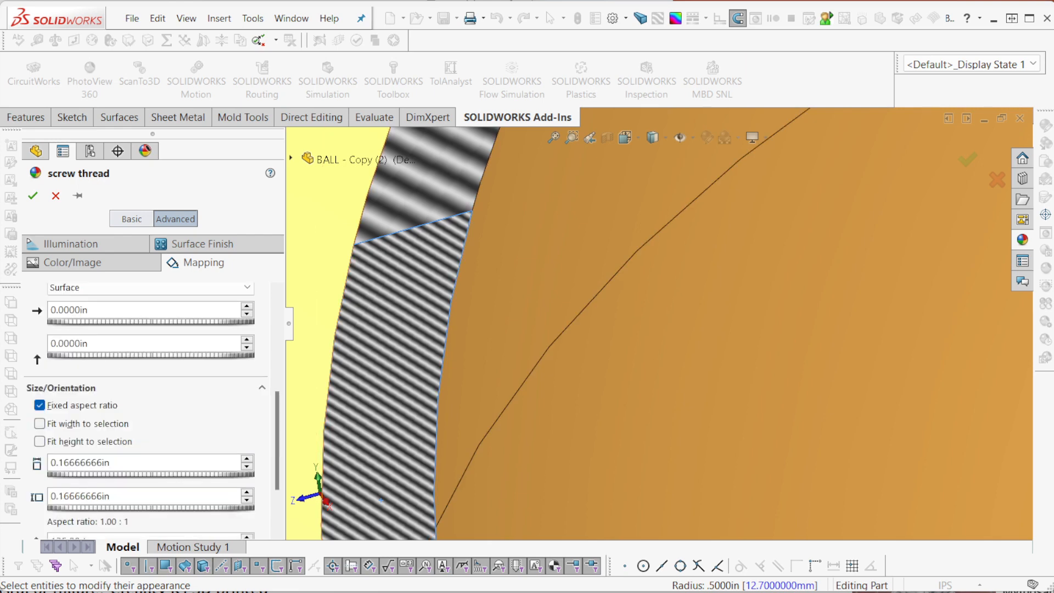
{"action": "left_click_drag", "start_coordinate": [99, 356], "coordinate": [220, 355]}
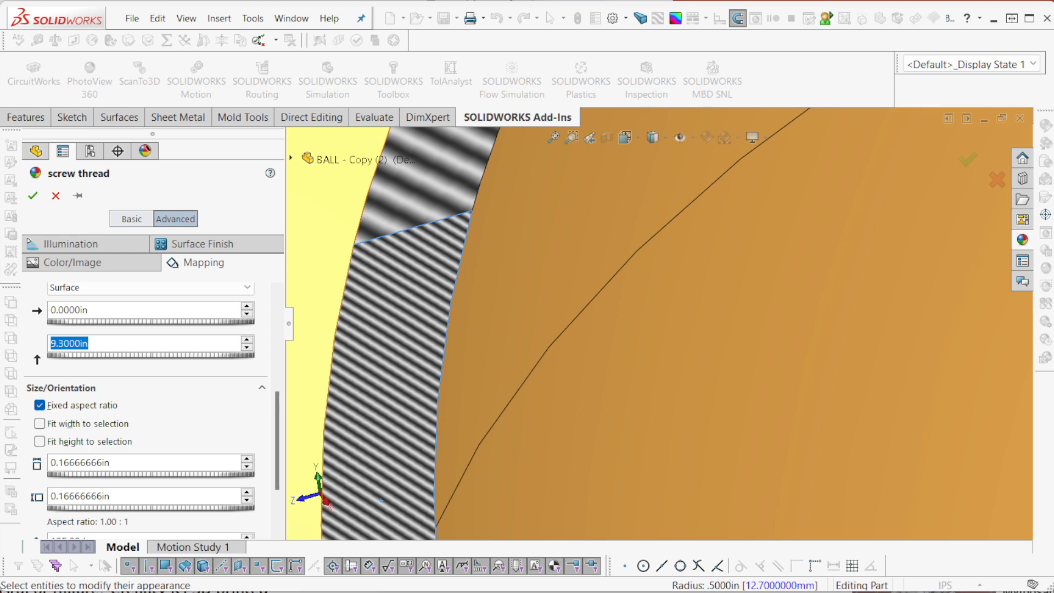
{"action": "type", "text": "0"}
{"action": "key", "text": "Return"}
Enlarge the curved face's hatch to 0.56666666 in with fixed aspect ratio, offset it vertically by -0.8 in and accept the appearance edit.
{"action": "mouse_move", "coordinate": [151, 475]}
{"action": "left_mouse_down"}
{"action": "mouse_move", "coordinate": [220, 474]}
{"action": "mouse_move", "coordinate": [154, 475]}
{"action": "mouse_move", "coordinate": [165, 475]}
{"action": "left_mouse_up"}
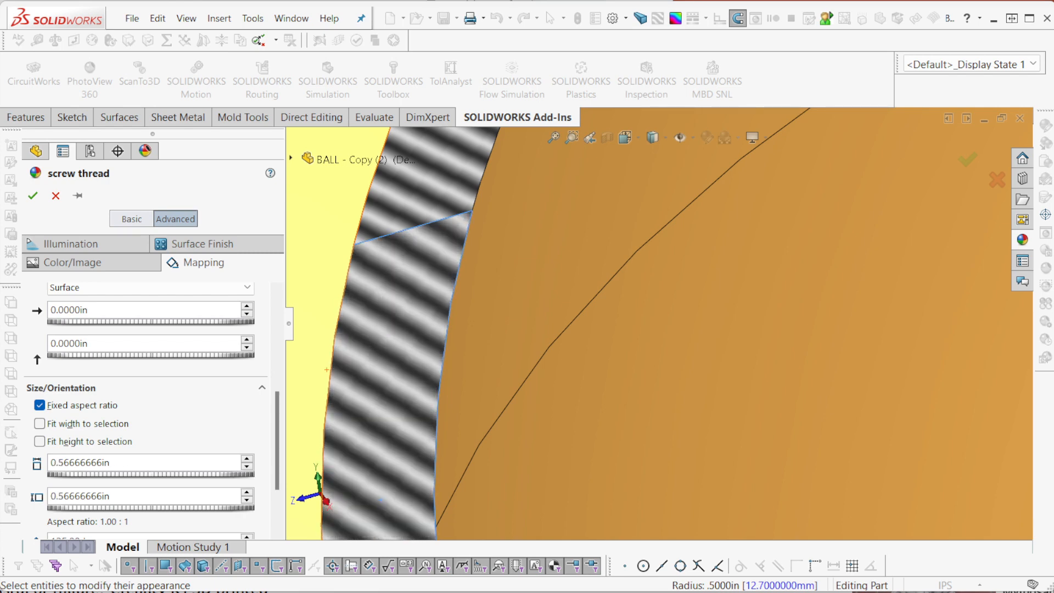
{"action": "left_click_drag", "start_coordinate": [165, 474], "coordinate": [165, 475]}
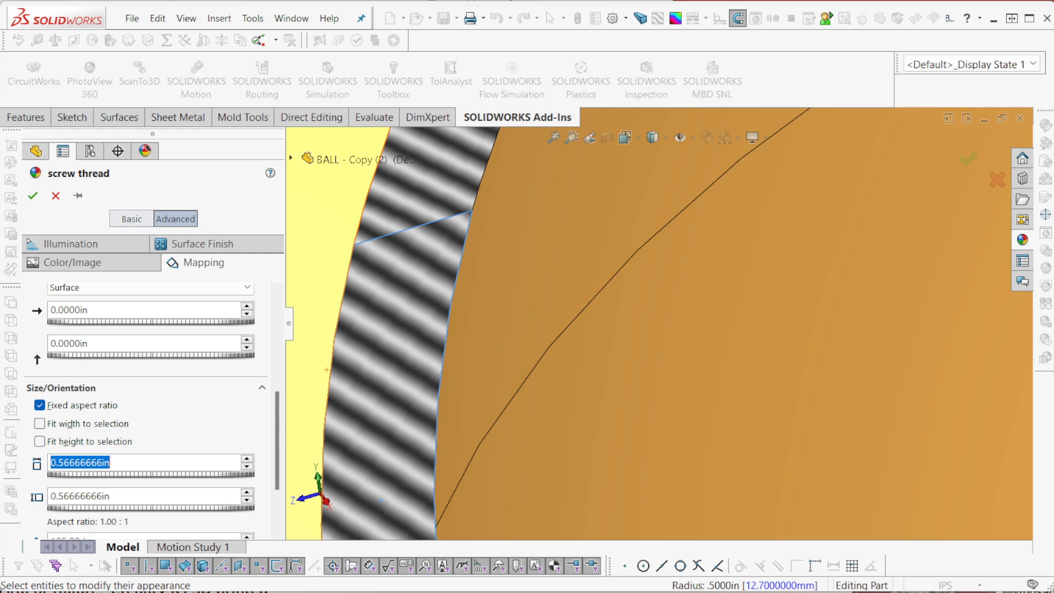
{"action": "left_click_drag", "start_coordinate": [163, 355], "coordinate": [137, 355]}
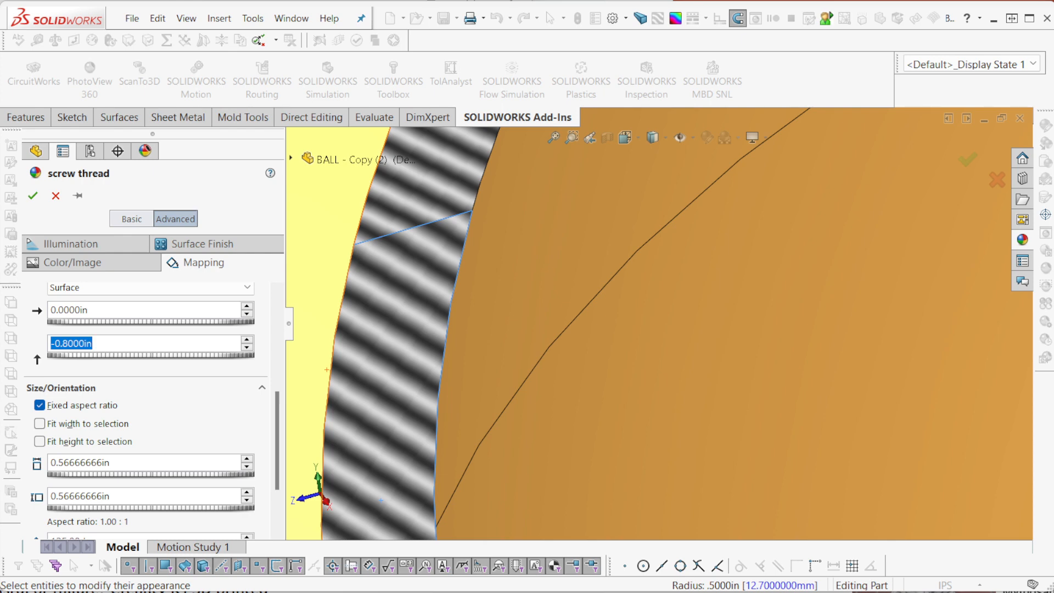
{"action": "scroll", "coordinate": [754, 397], "scroll_direction": "up", "scroll_amount": 12}
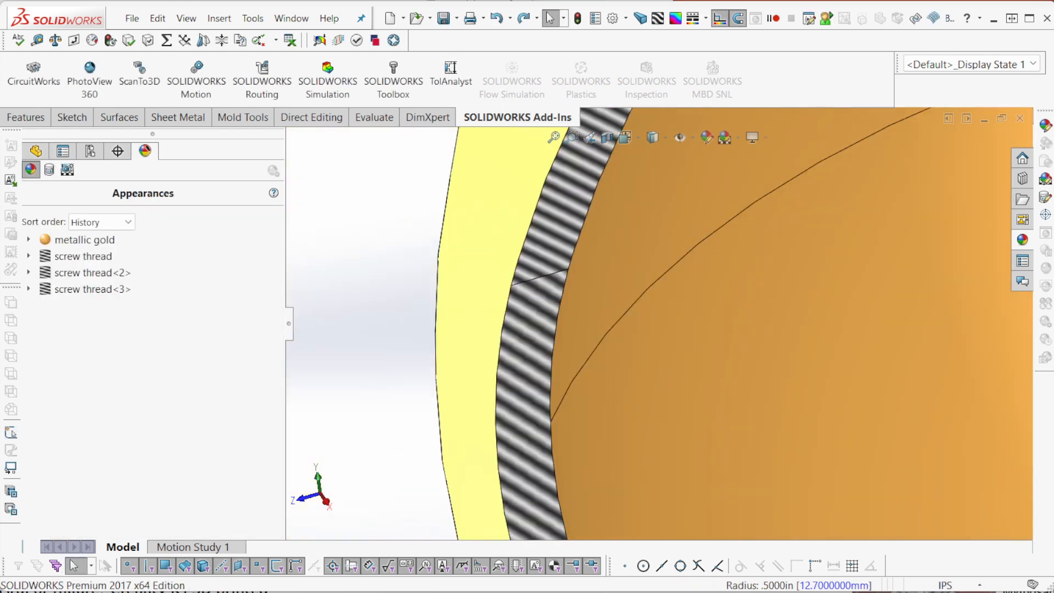
Examine the hatching around the whole window opening and up along the straight walls to the neck.
{"action": "middle_click_drag", "start_coordinate": [824, 308], "coordinate": [854, 336]}
{"action": "scroll", "coordinate": [848, 338], "scroll_direction": "up", "scroll_amount": 3}
{"action": "scroll", "coordinate": [849, 338], "scroll_direction": "down", "scroll_amount": 3}
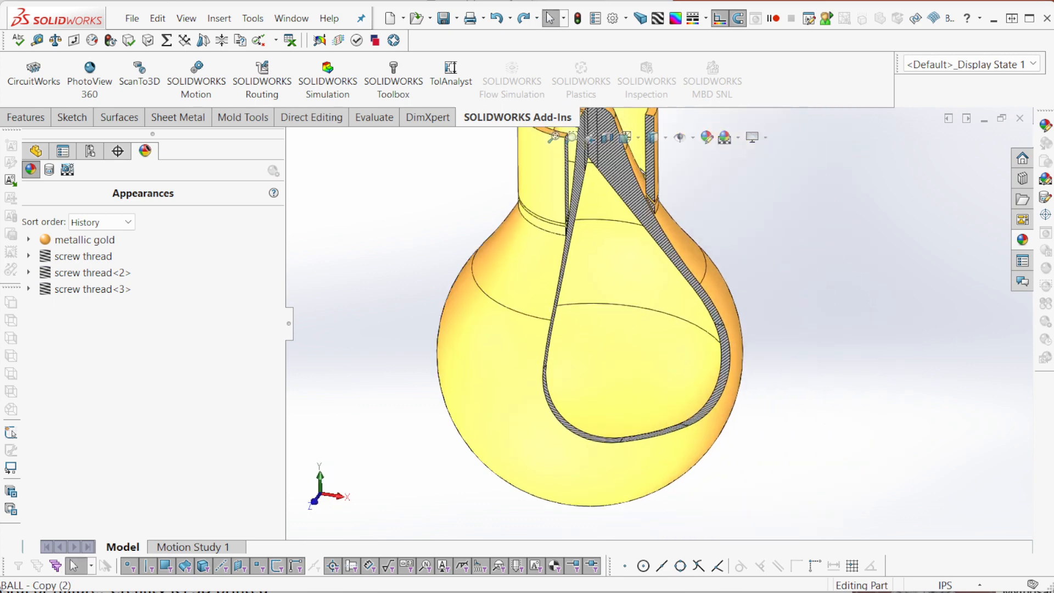
{"action": "scroll", "coordinate": [627, 219], "scroll_direction": "down", "scroll_amount": 1}
{"action": "scroll", "coordinate": [635, 231], "scroll_direction": "up", "scroll_amount": 2}
{"action": "scroll", "coordinate": [634, 236], "scroll_direction": "down", "scroll_amount": 5}
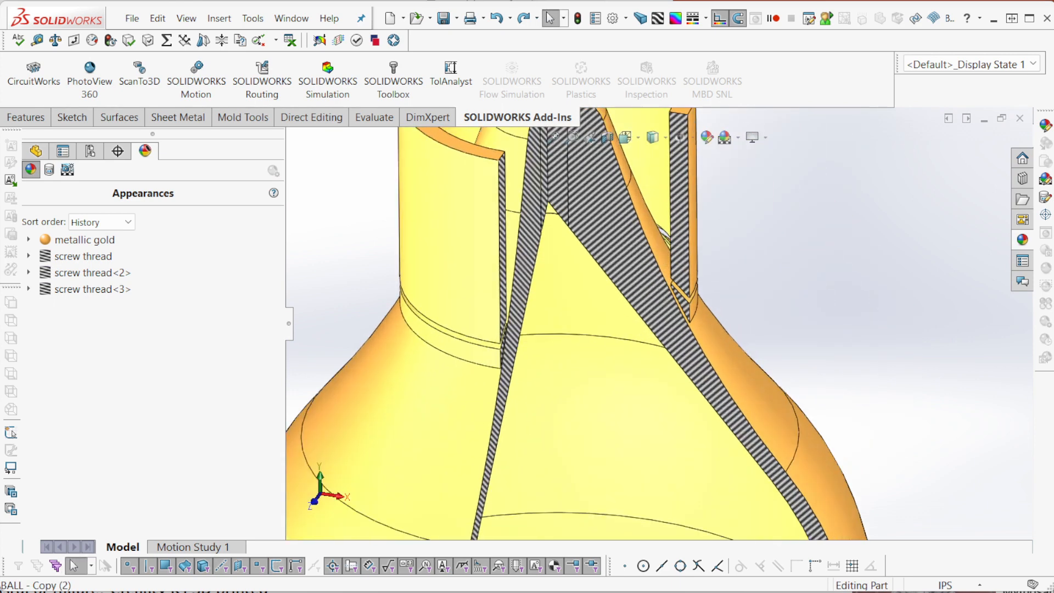
{"action": "scroll", "coordinate": [629, 247], "scroll_direction": "up", "scroll_amount": 3}
{"action": "scroll", "coordinate": [659, 286], "scroll_direction": "up", "scroll_amount": 2}
{"action": "middle_click_drag", "start_coordinate": [719, 404], "coordinate": [709, 423]}
{"action": "scroll", "coordinate": [700, 434], "scroll_direction": "down", "scroll_amount": 1}
{"action": "scroll", "coordinate": [742, 425], "scroll_direction": "up", "scroll_amount": 2}
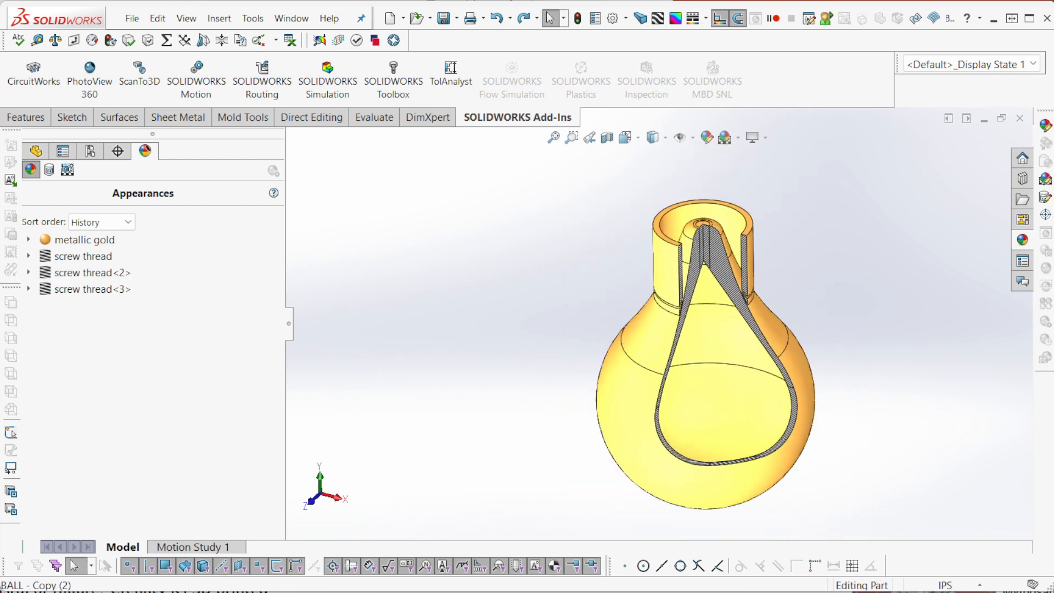
Examine the hatch direction on the cut faces of the inner cone and the neck walls.
{"action": "scroll", "coordinate": [906, 397], "scroll_direction": "up", "scroll_amount": 2}
{"action": "scroll", "coordinate": [911, 398], "scroll_direction": "down", "scroll_amount": 3}
{"action": "scroll", "coordinate": [741, 275], "scroll_direction": "up", "scroll_amount": 3}
{"action": "scroll", "coordinate": [710, 243], "scroll_direction": "down", "scroll_amount": 2}
{"action": "middle_click_drag", "start_coordinate": [710, 243], "coordinate": [707, 231]}
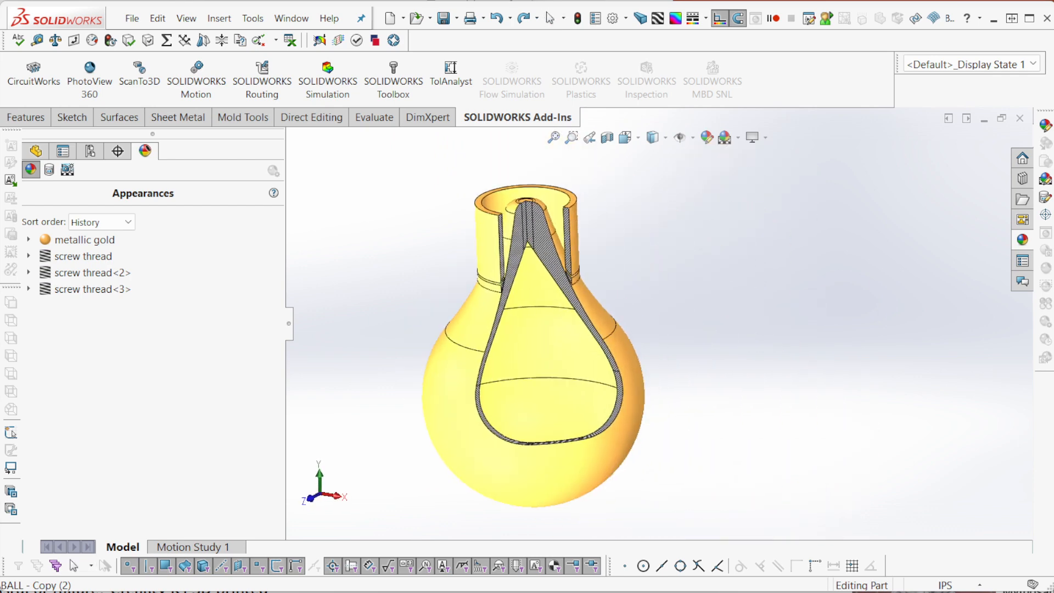
{"action": "scroll", "coordinate": [524, 214], "scroll_direction": "down", "scroll_amount": 5}
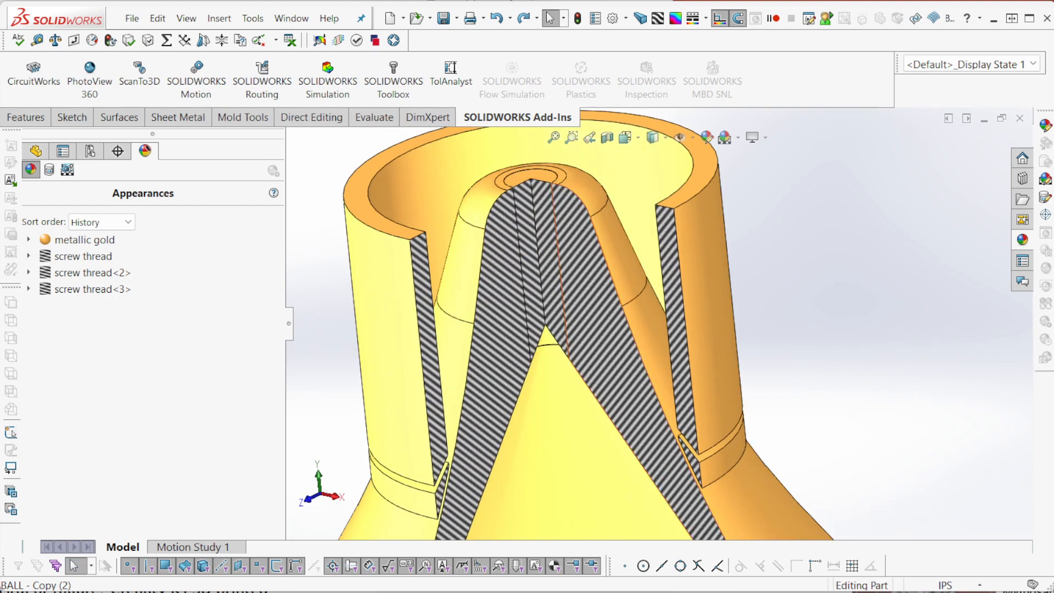
{"action": "scroll", "coordinate": [656, 319], "scroll_direction": "up", "scroll_amount": 4}
{"action": "scroll", "coordinate": [577, 373], "scroll_direction": "down", "scroll_amount": 3}
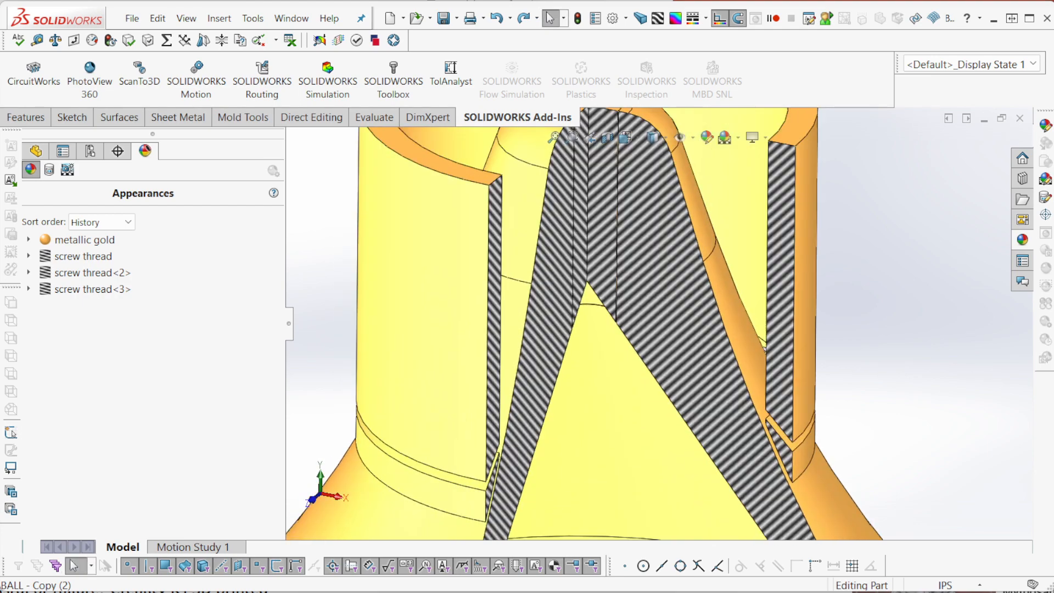
{"action": "scroll", "coordinate": [595, 377], "scroll_direction": "up", "scroll_amount": 4}
{"action": "scroll", "coordinate": [638, 330], "scroll_direction": "down", "scroll_amount": 6}
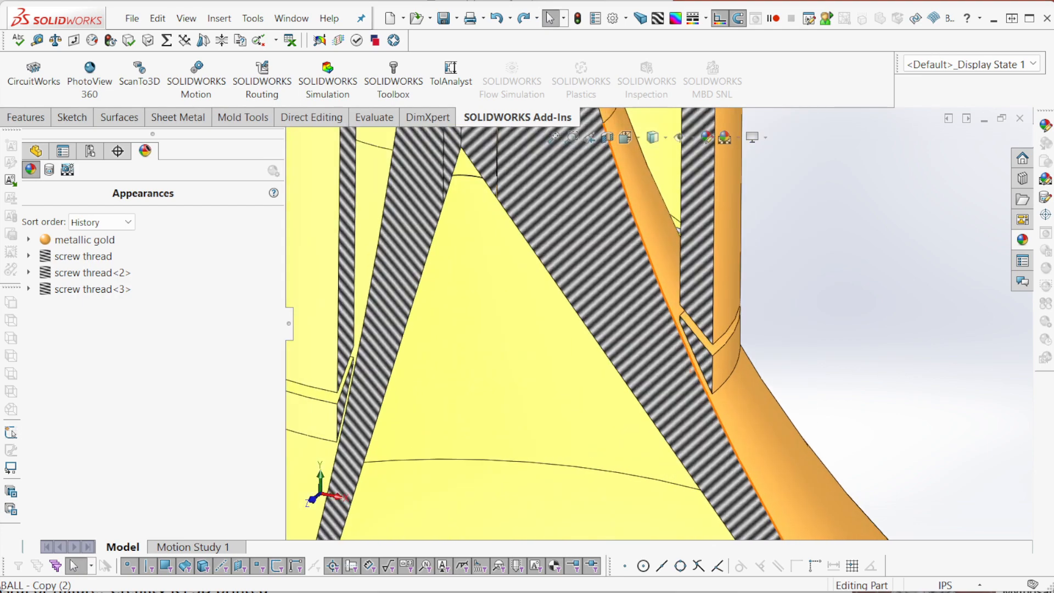
Review the section-hatch look of the complete ball from the neck down to the bottom of the window.
{"action": "scroll", "coordinate": [797, 467], "scroll_direction": "up", "scroll_amount": 2}
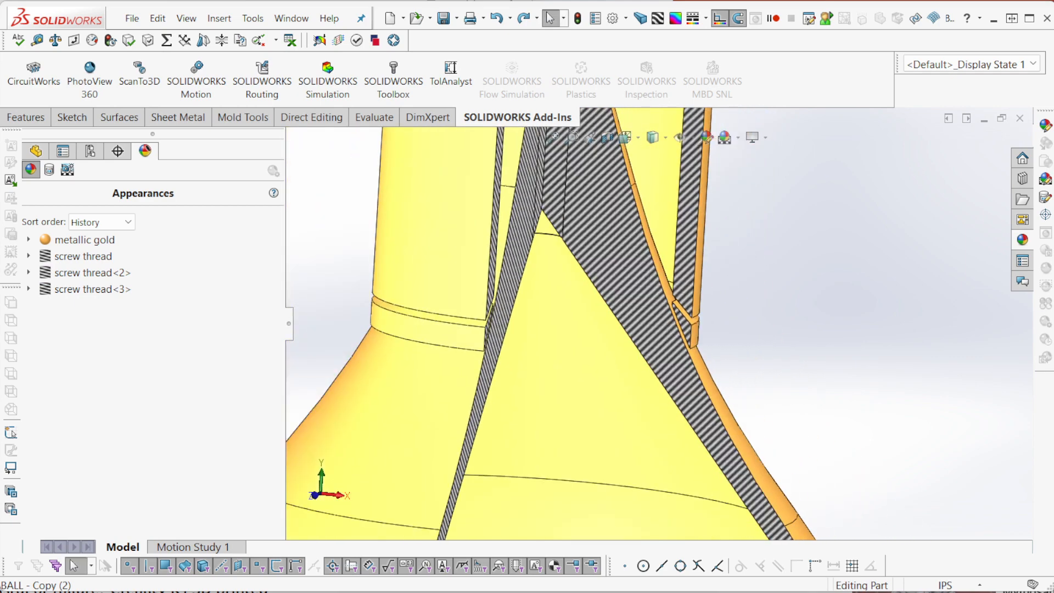
{"action": "scroll", "coordinate": [660, 333], "scroll_direction": "up", "scroll_amount": 2}
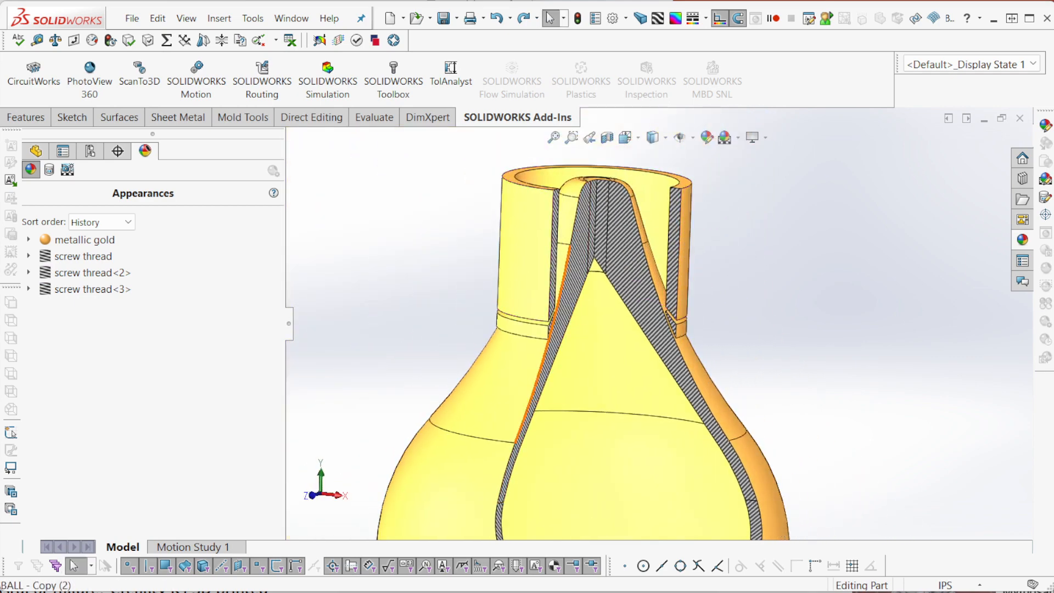
{"action": "scroll", "coordinate": [703, 429], "scroll_direction": "up", "scroll_amount": 3}
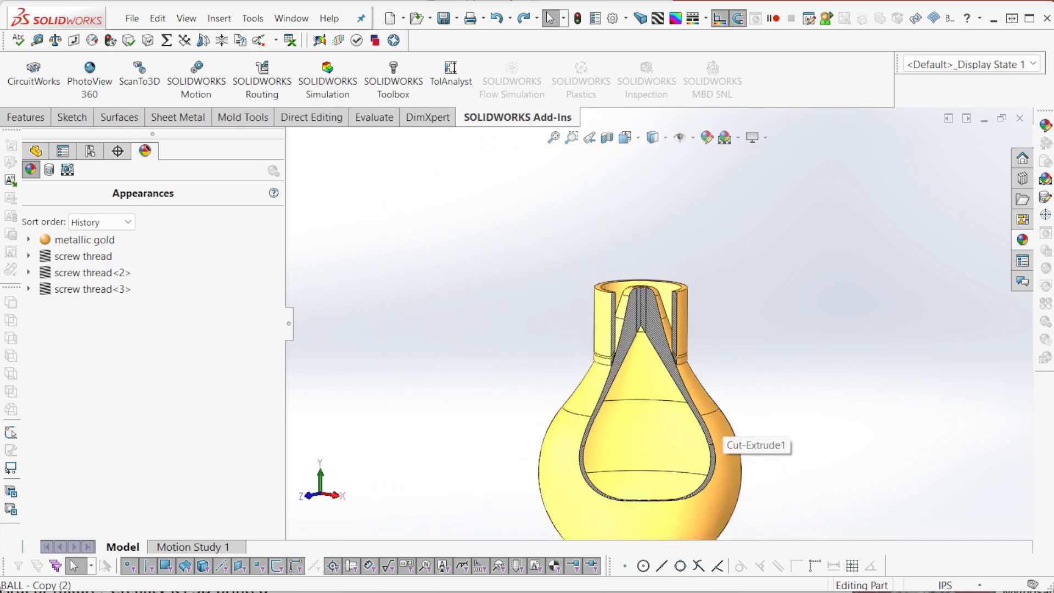
{"action": "middle_click_drag", "start_coordinate": [659, 434], "coordinate": [659, 443]}
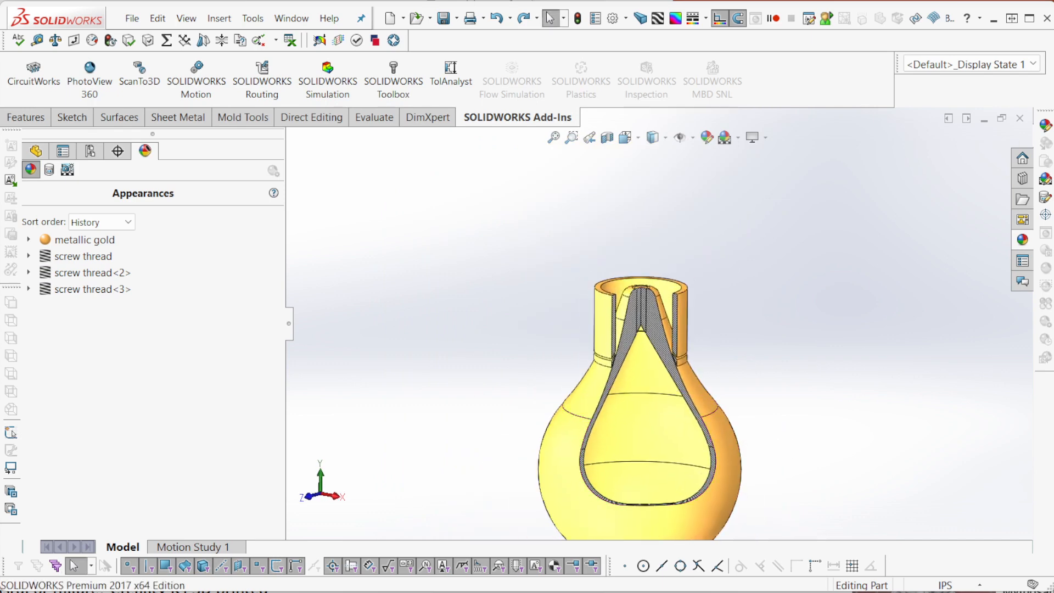
{"action": "scroll", "coordinate": [791, 420], "scroll_direction": "up", "scroll_amount": 3}
{"action": "scroll", "coordinate": [794, 422], "scroll_direction": "down", "scroll_amount": 2}
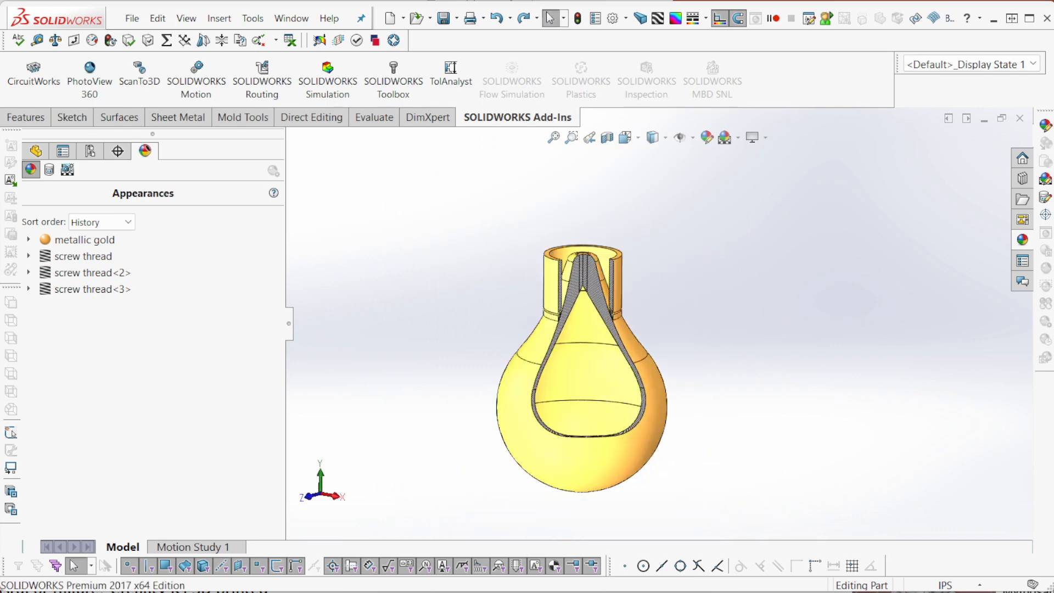